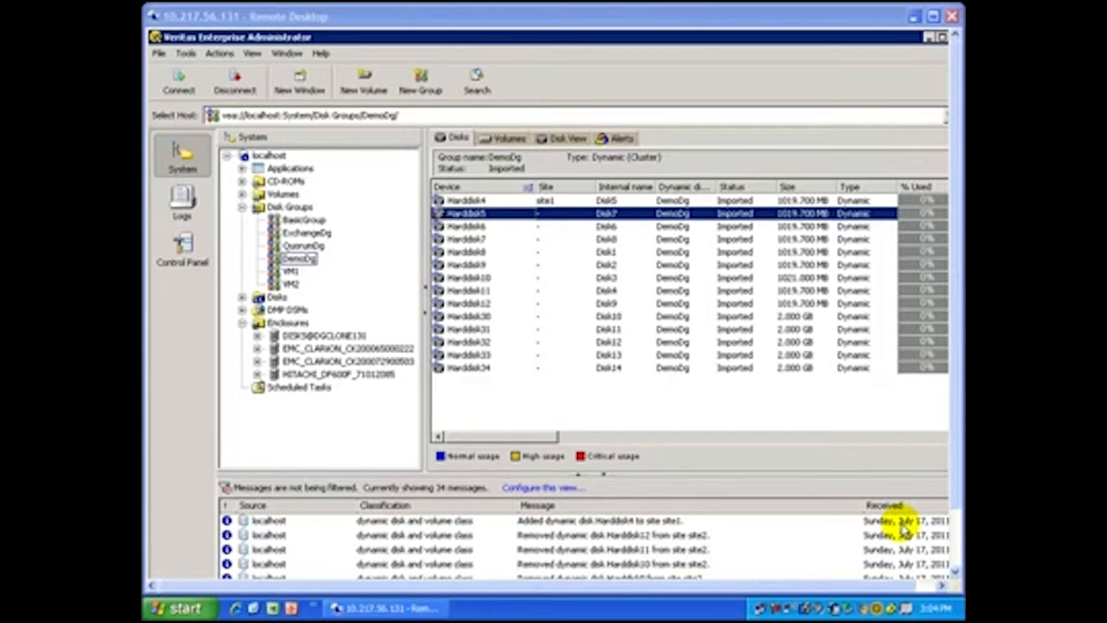
Maximize the remote desktop session and add the localhost host to the site named site1.
{"action": "double_click", "coordinate": [616, 18]}
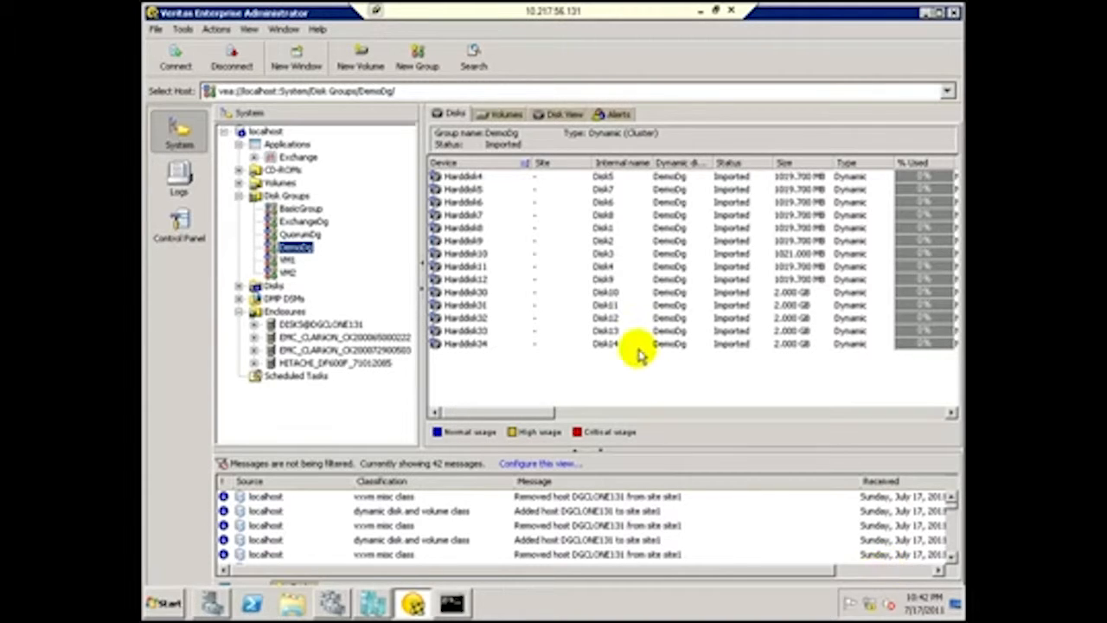
{"action": "right_click", "coordinate": [277, 132]}
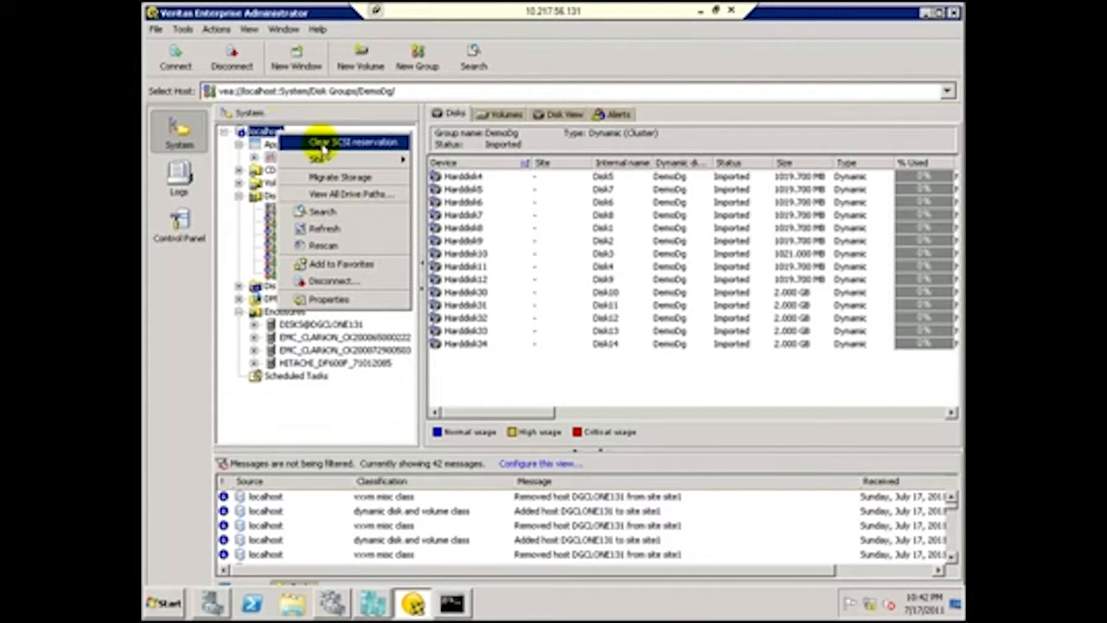
{"action": "mouse_move", "coordinate": [321, 157]}
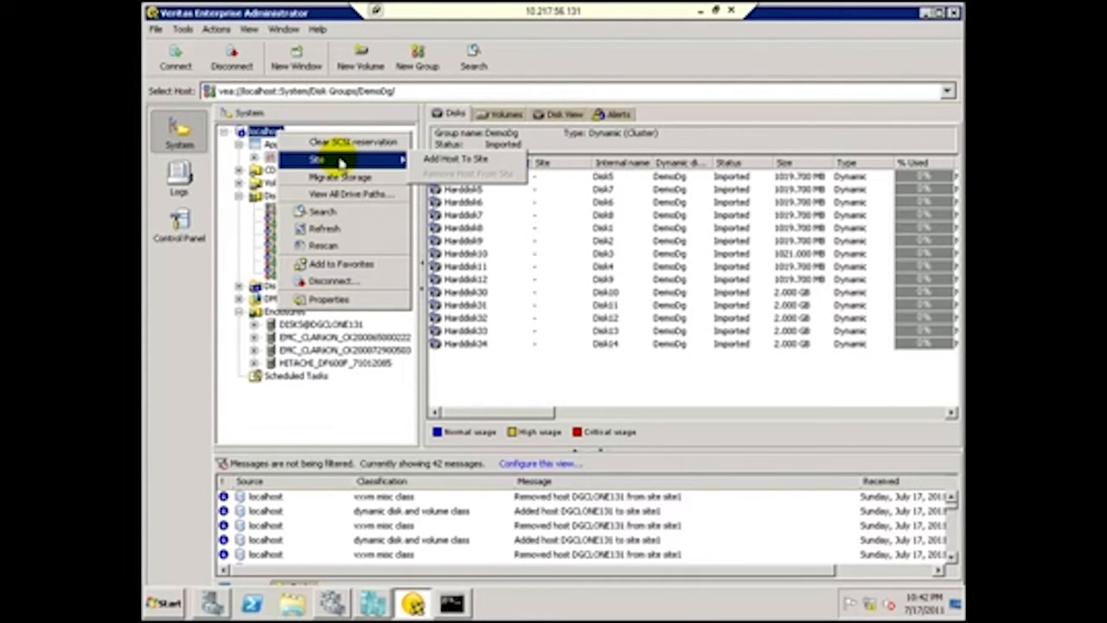
{"action": "left_click", "coordinate": [430, 161]}
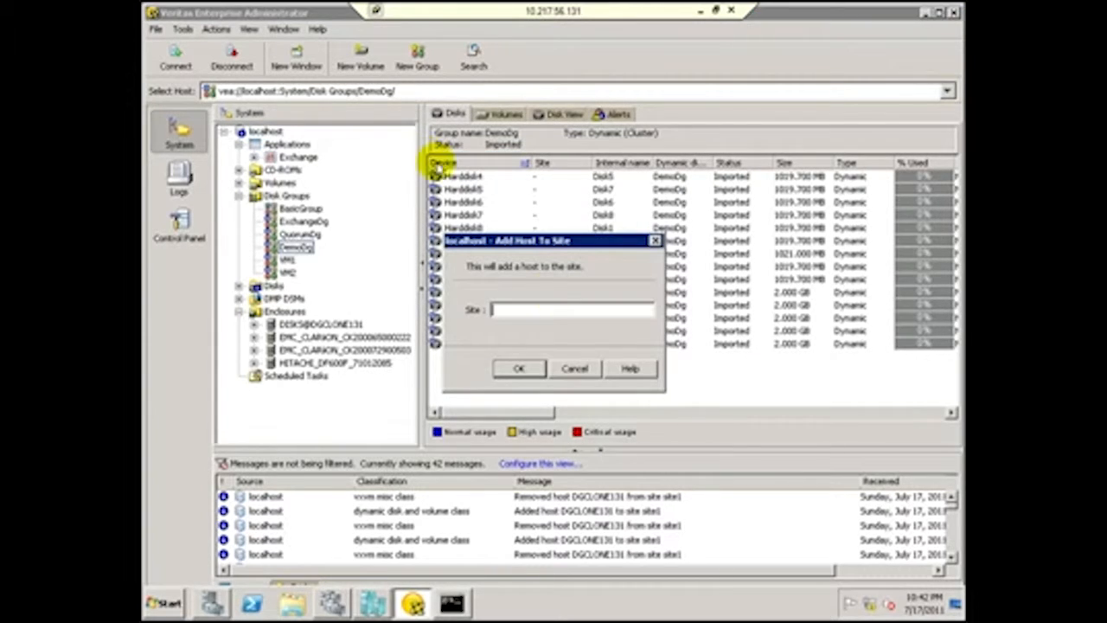
{"action": "type", "text": "S"}
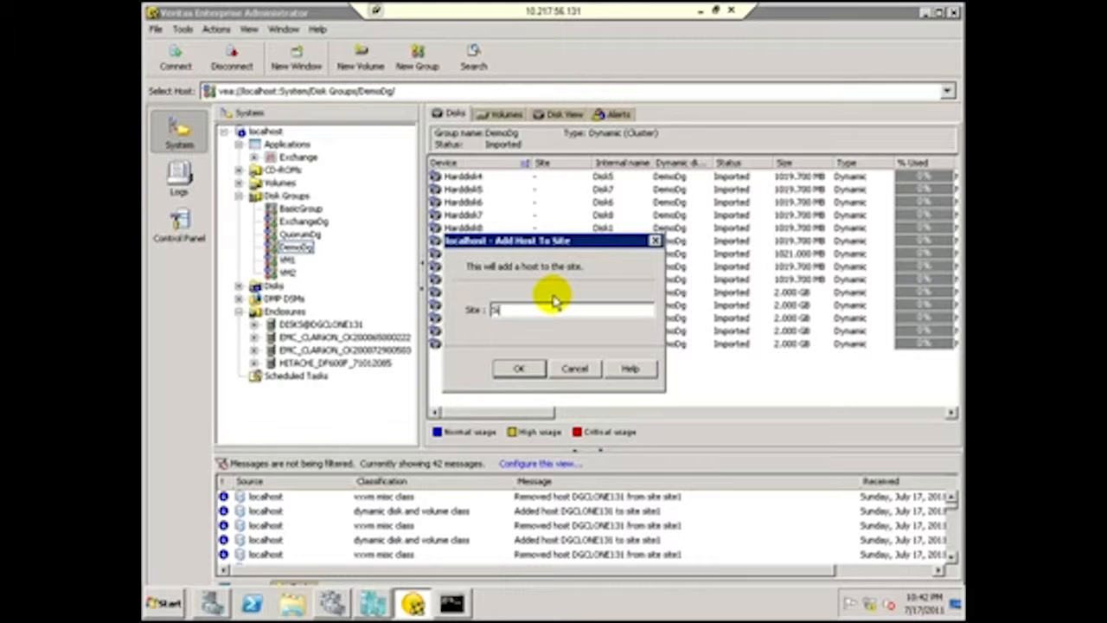
{"action": "type", "text": "ite1"}
{"action": "left_click", "coordinate": [522, 367]}
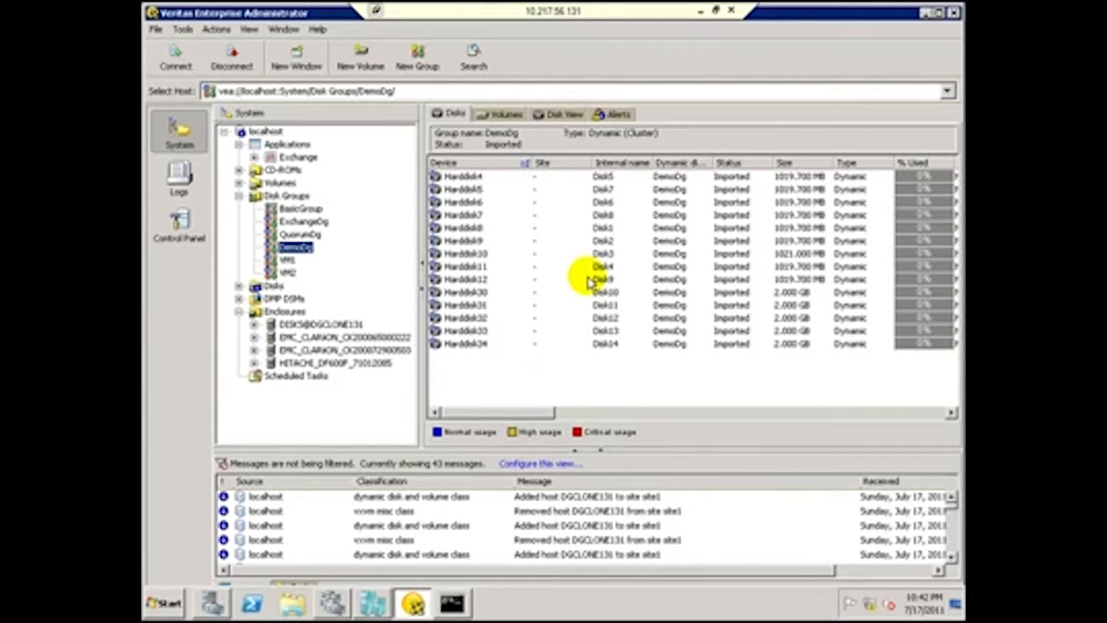
Check the host's site tag in the command prompt with vxassist showtag, and minimize the prompt window.
{"action": "left_click", "coordinate": [452, 603]}
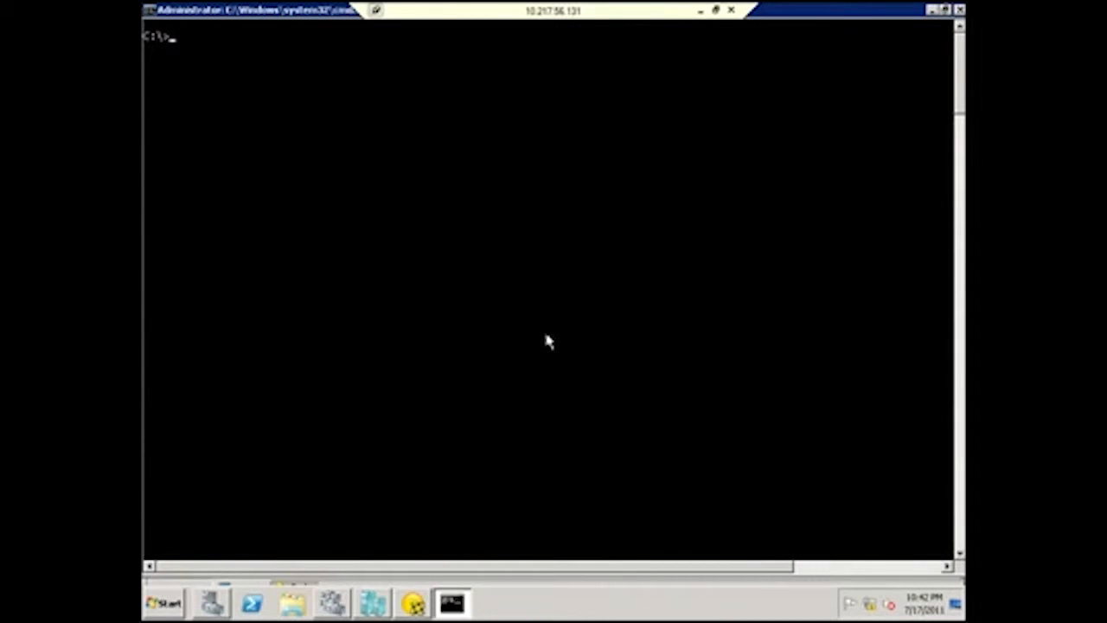
{"action": "type", "text": "vxassist showta"}
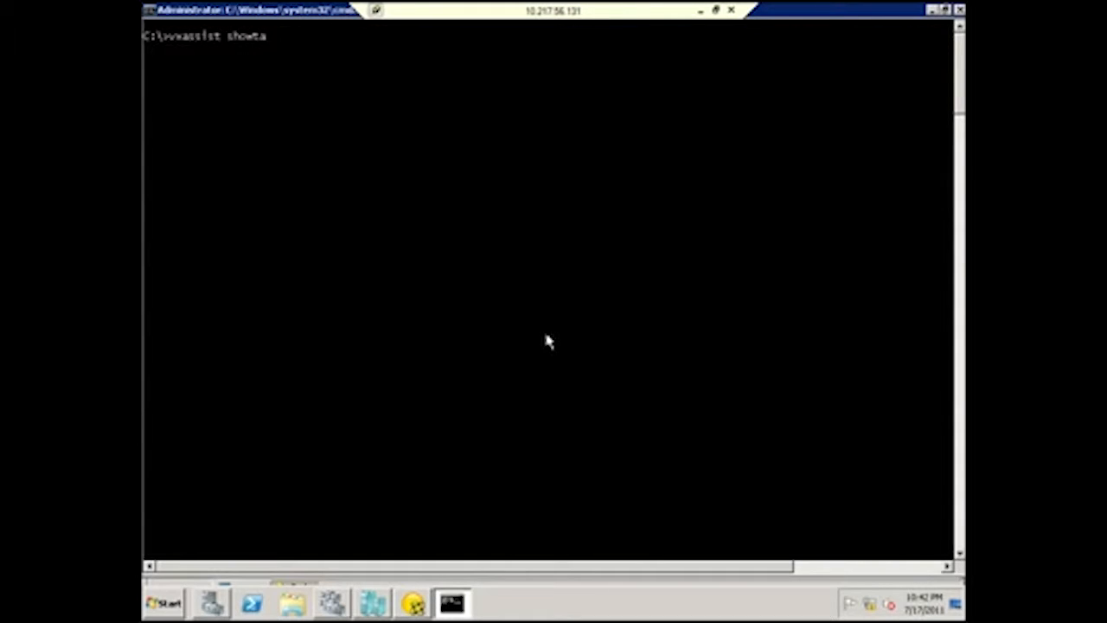
{"action": "type", "text": "g"}
{"action": "key", "text": "Return"}
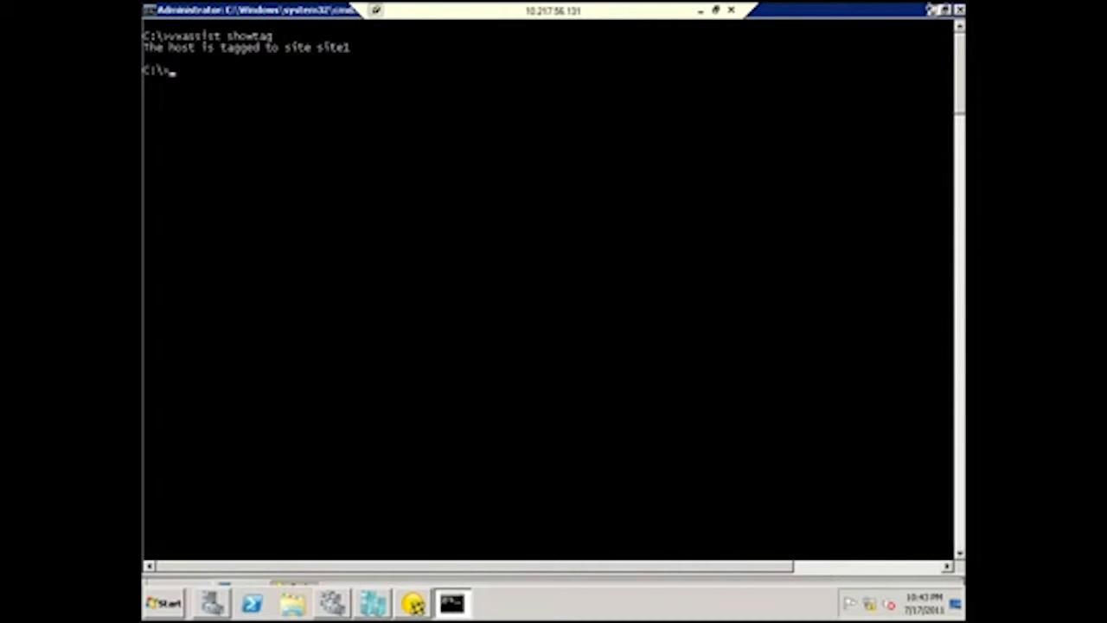
{"action": "left_click", "coordinate": [931, 9]}
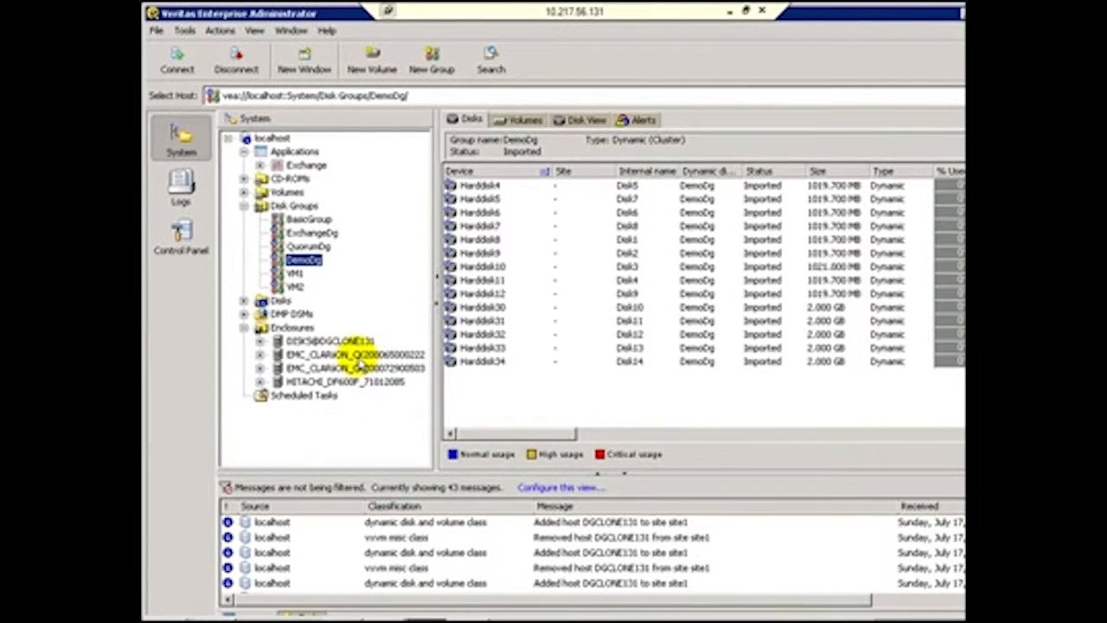
Compare the disks of the DemoDg disk group with those in the two EMC_CLARiiON enclosures and the HITACHI_DF600F enclosure.
{"action": "left_click", "coordinate": [358, 355]}
{"action": "left_click", "coordinate": [361, 369]}
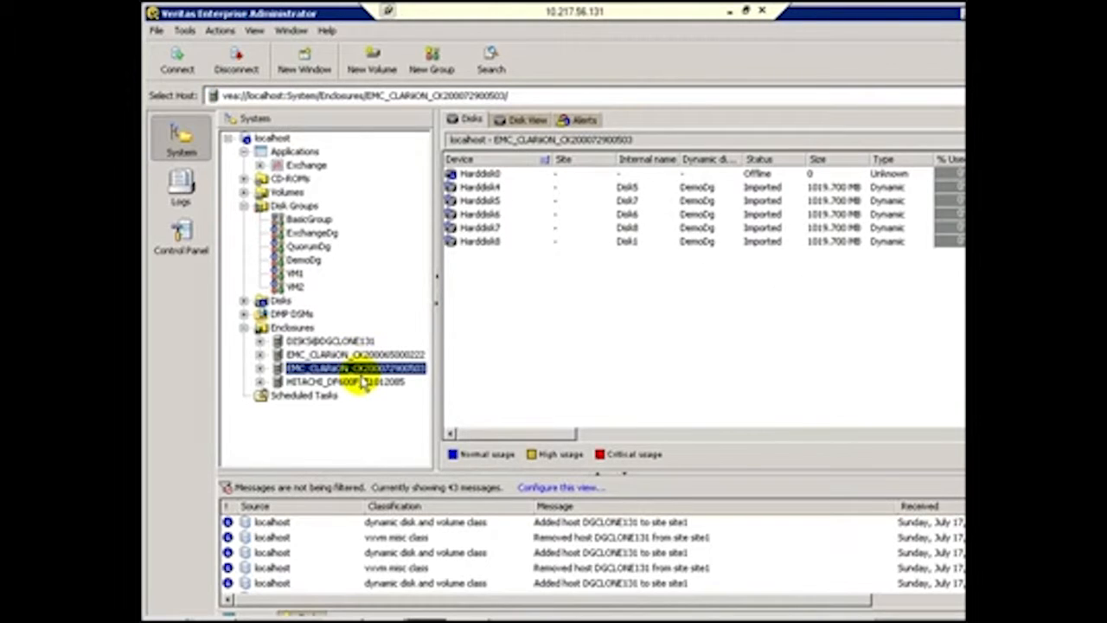
{"action": "left_click", "coordinate": [363, 383]}
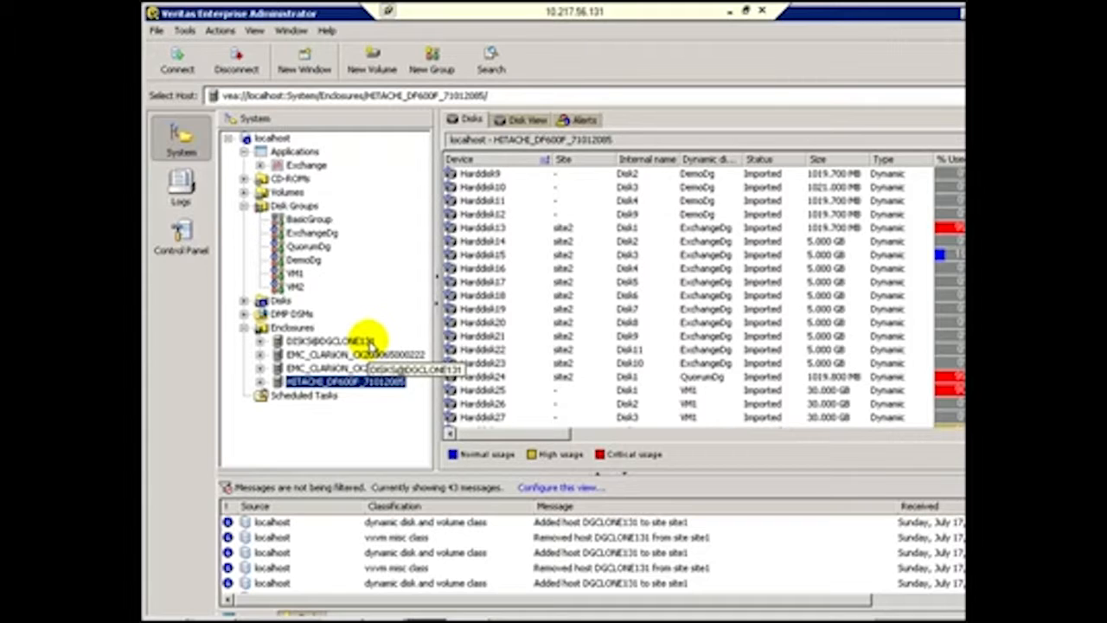
{"action": "left_click", "coordinate": [304, 260]}
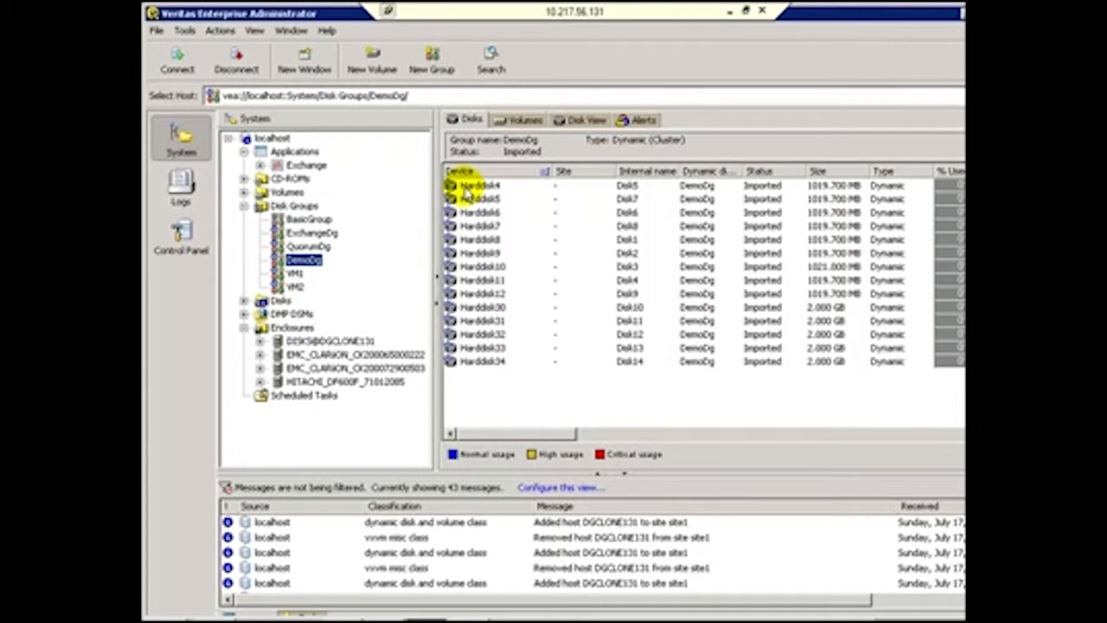
{"action": "left_click", "coordinate": [467, 186]}
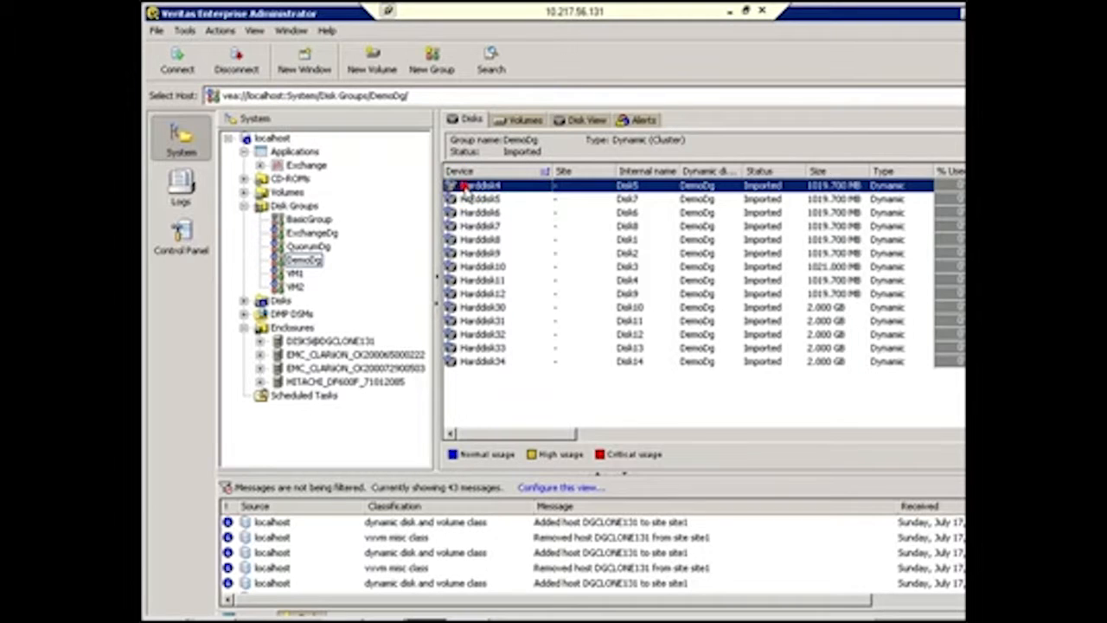
{"action": "left_click", "coordinate": [481, 240]}
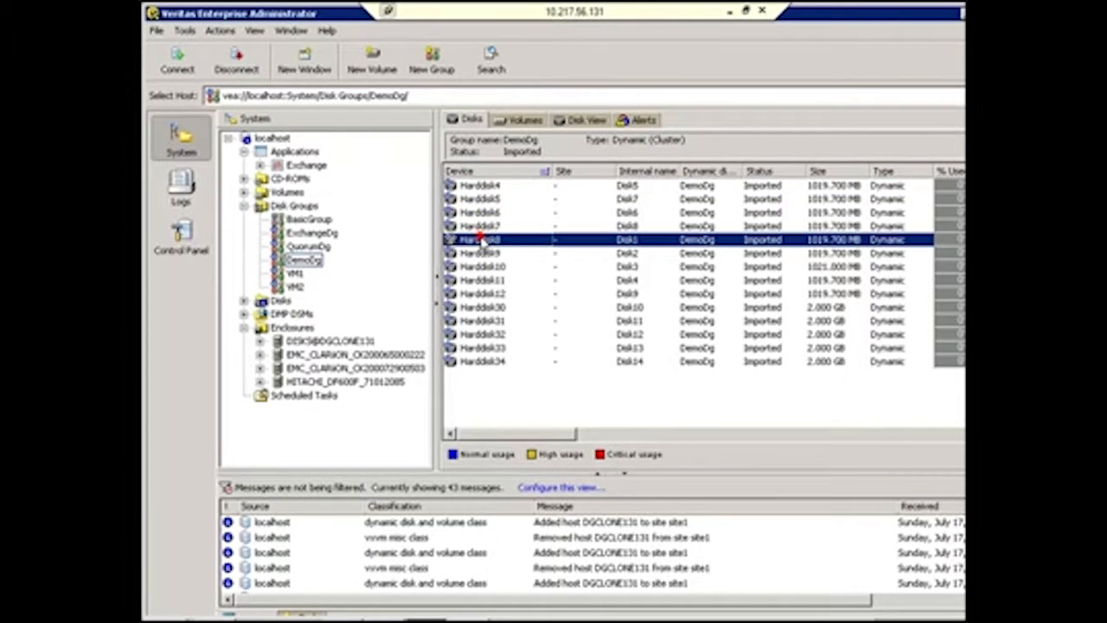
{"action": "left_click", "coordinate": [391, 355]}
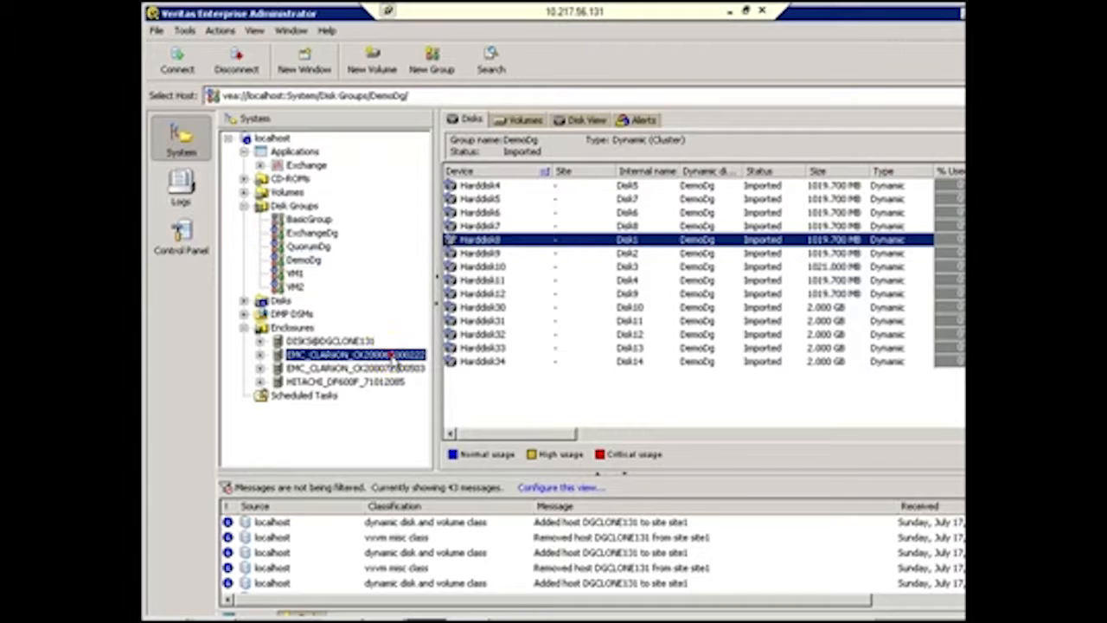
{"action": "left_click", "coordinate": [310, 260]}
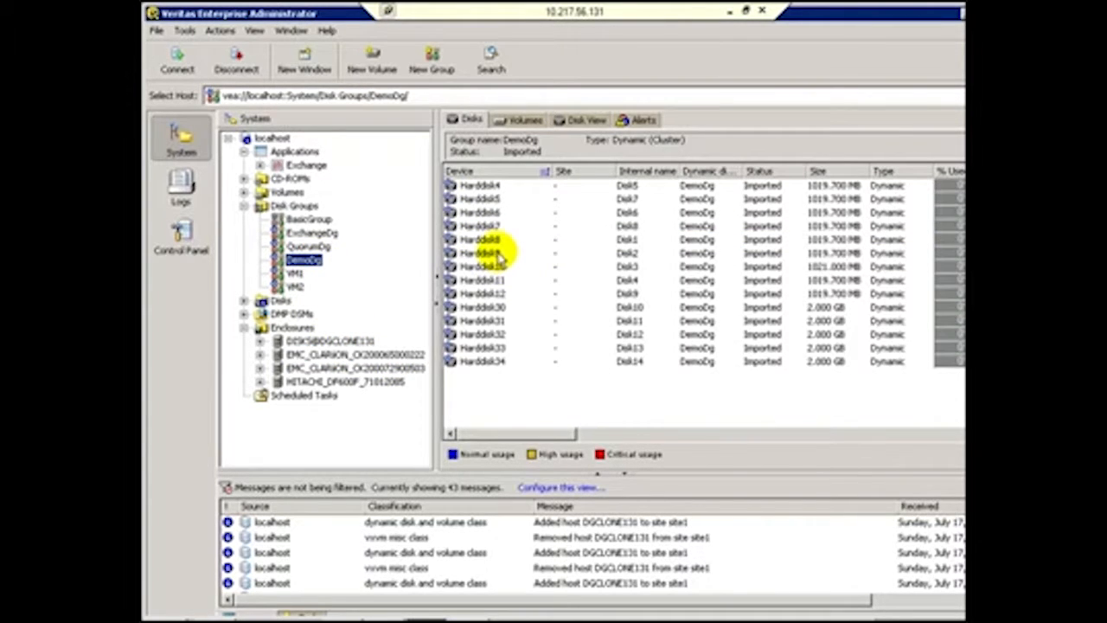
{"action": "left_click", "coordinate": [490, 252]}
{"action": "left_click", "coordinate": [503, 294]}
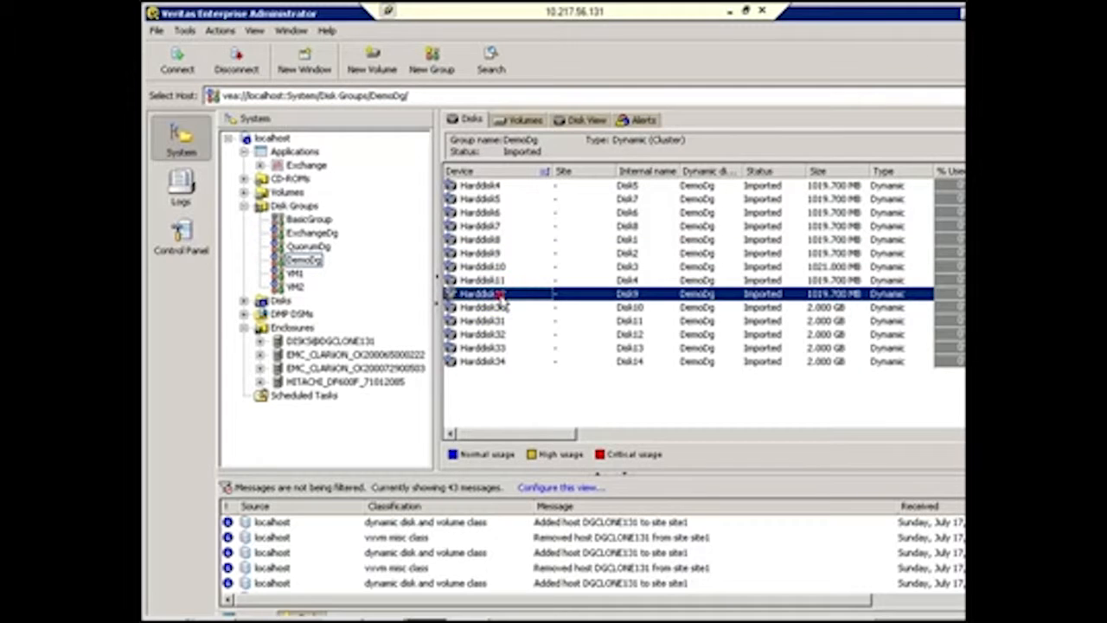
{"action": "left_click", "coordinate": [385, 368]}
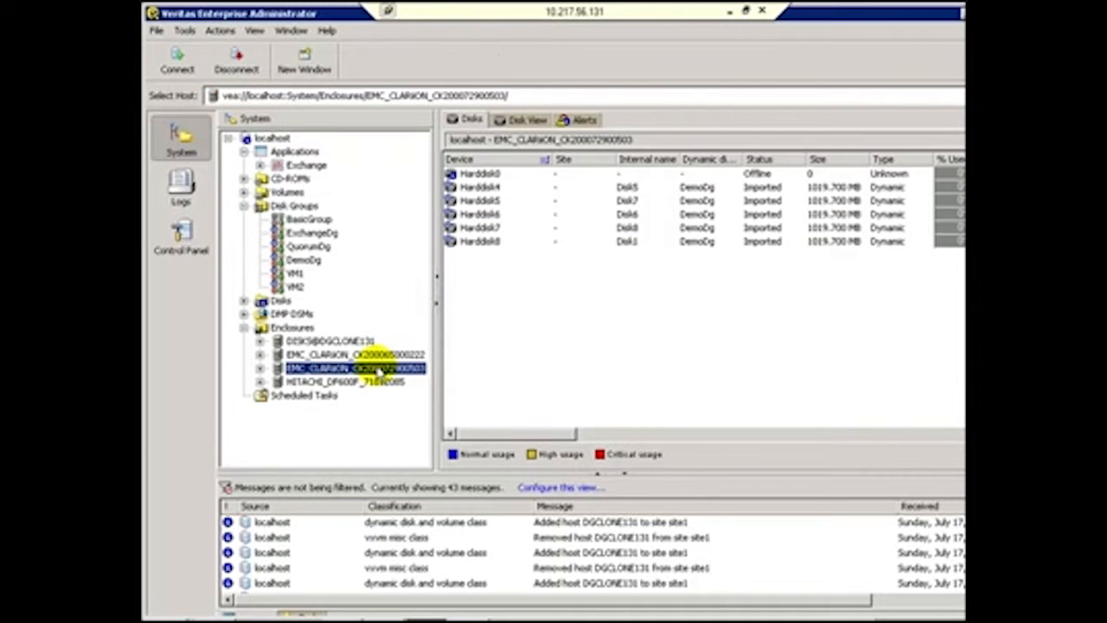
{"action": "left_click", "coordinate": [304, 259]}
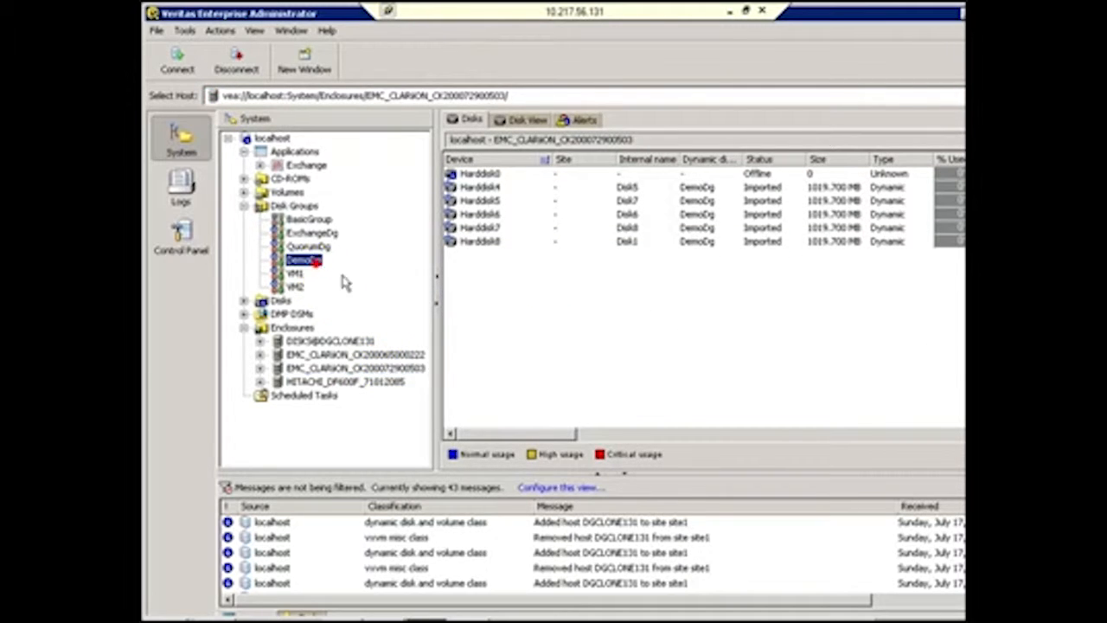
{"action": "left_click", "coordinate": [499, 308]}
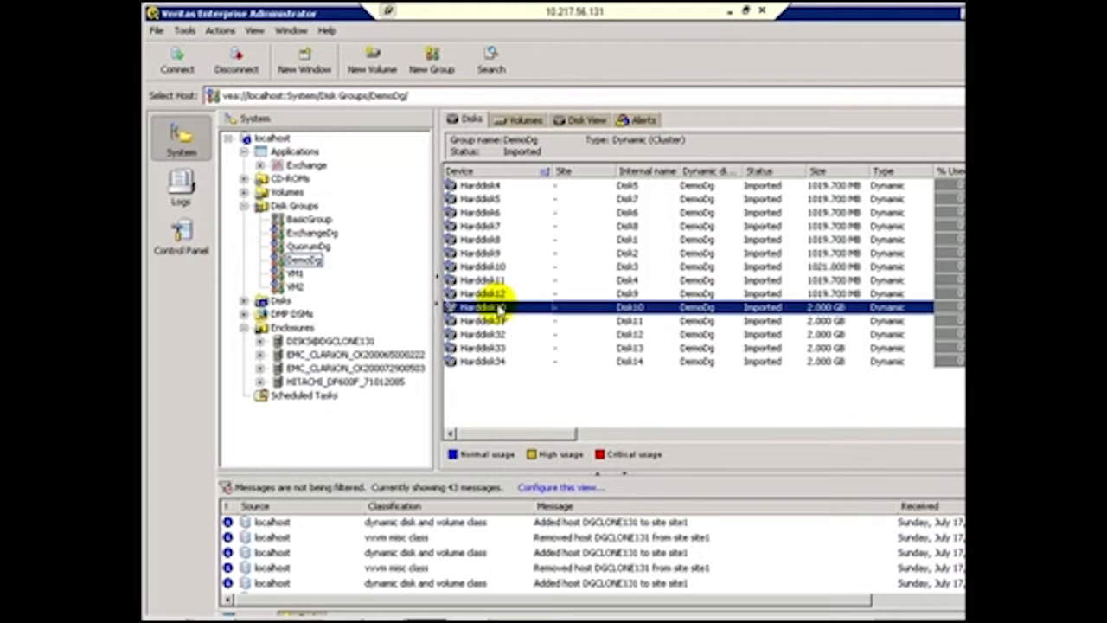
{"action": "left_click", "coordinate": [489, 361]}
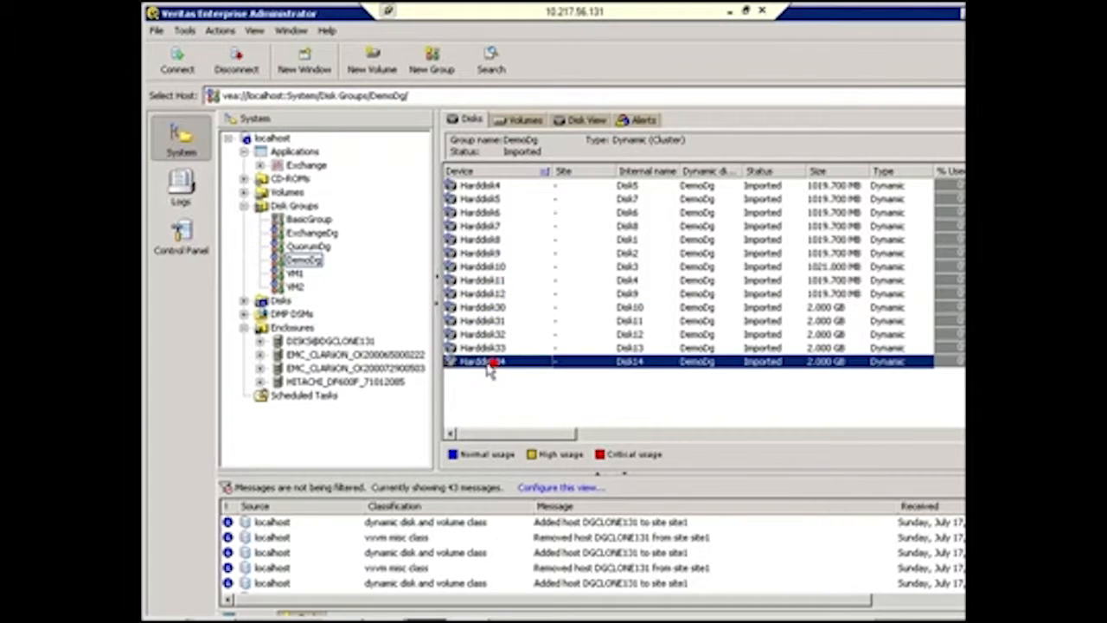
{"action": "left_click", "coordinate": [388, 383]}
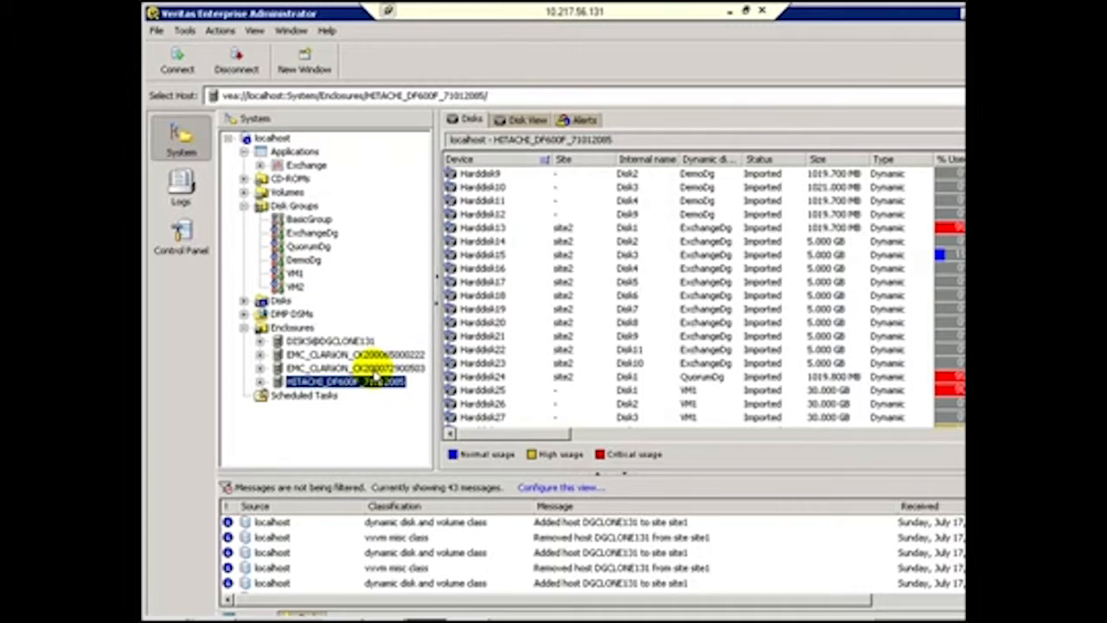
Start adding DemoDg's Harddisk4 to a site and include Harddisk5 through Harddisk8 in the selected disks.
{"action": "left_click", "coordinate": [303, 260]}
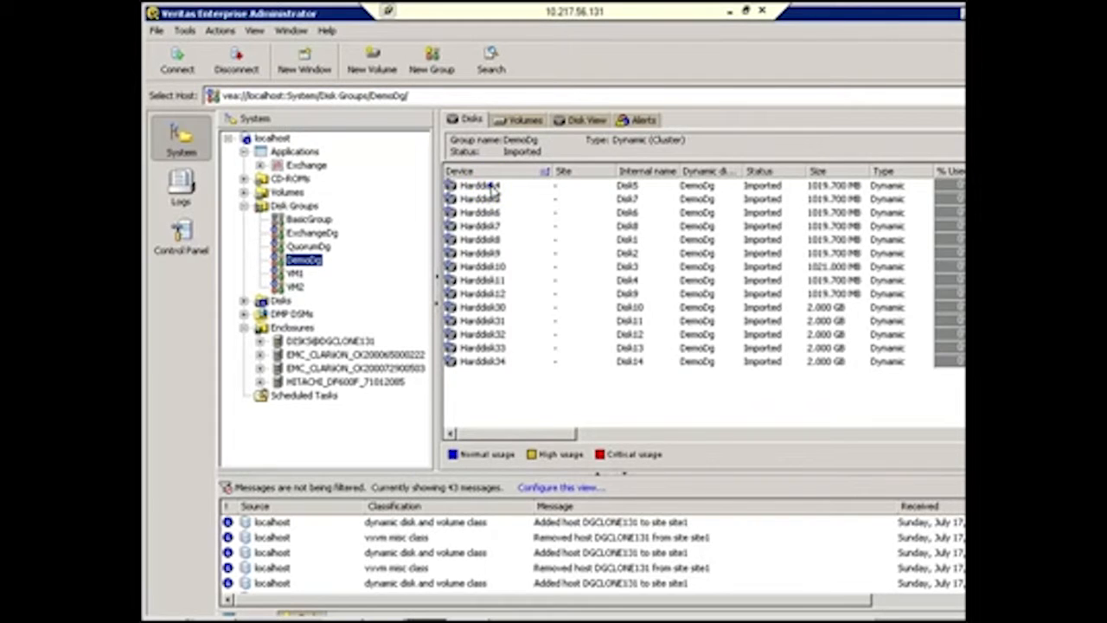
{"action": "right_click", "coordinate": [490, 190]}
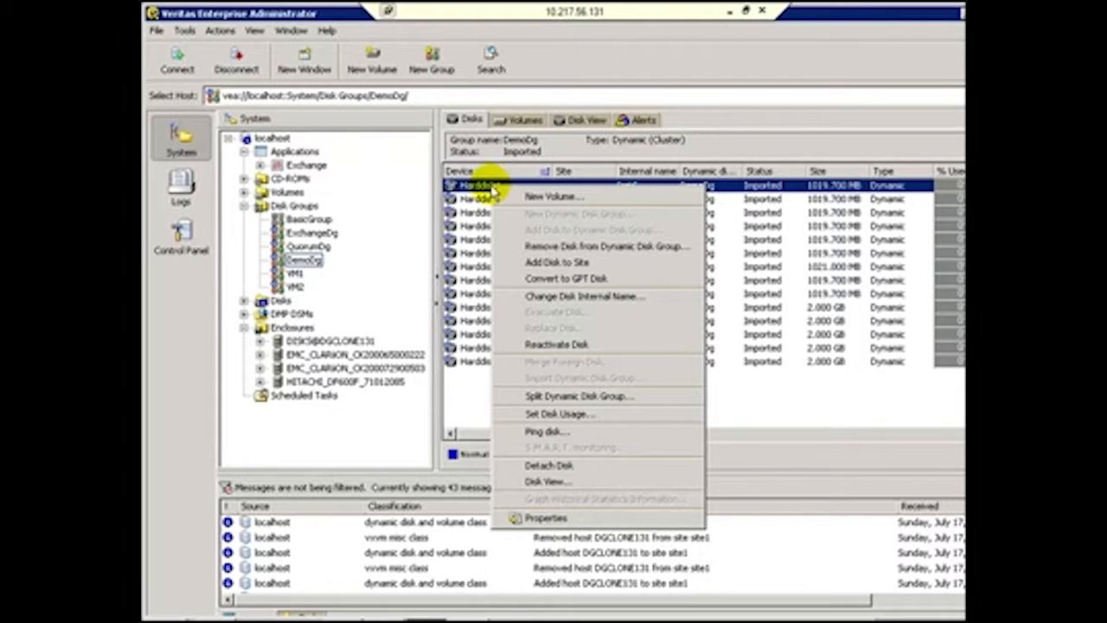
{"action": "left_click", "coordinate": [539, 264]}
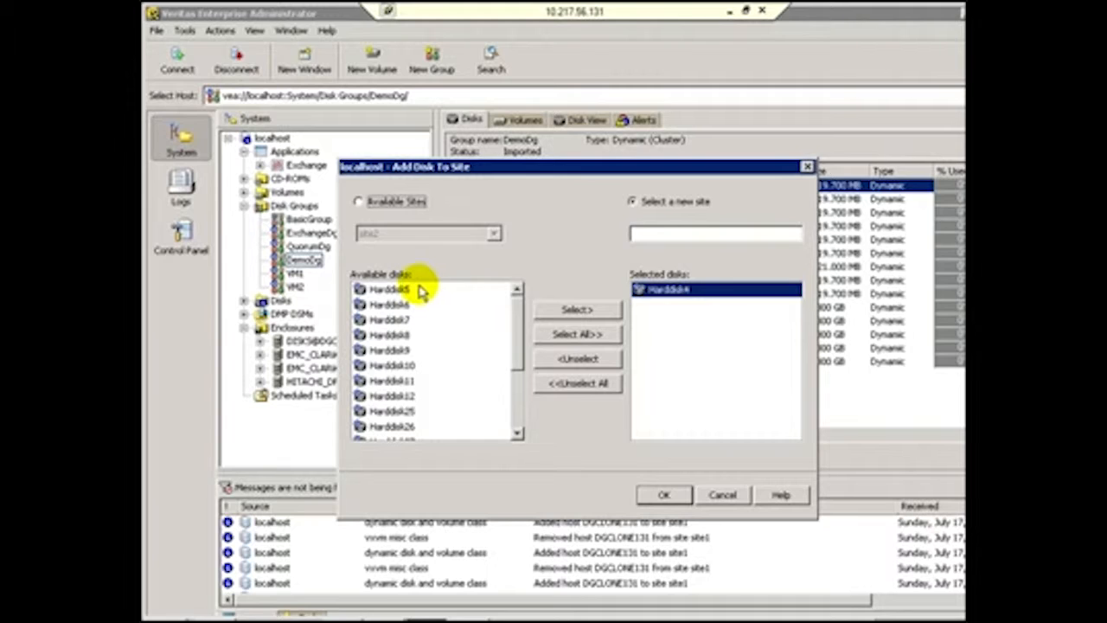
{"action": "left_click_drag", "start_coordinate": [422, 292], "coordinate": [415, 339]}
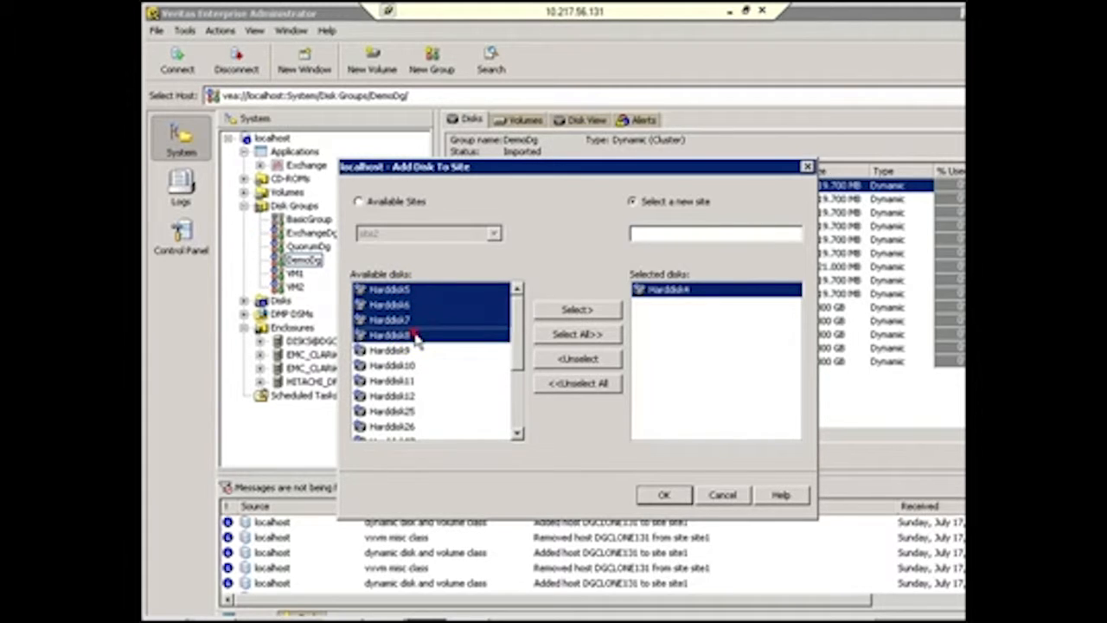
{"action": "left_click", "coordinate": [566, 310]}
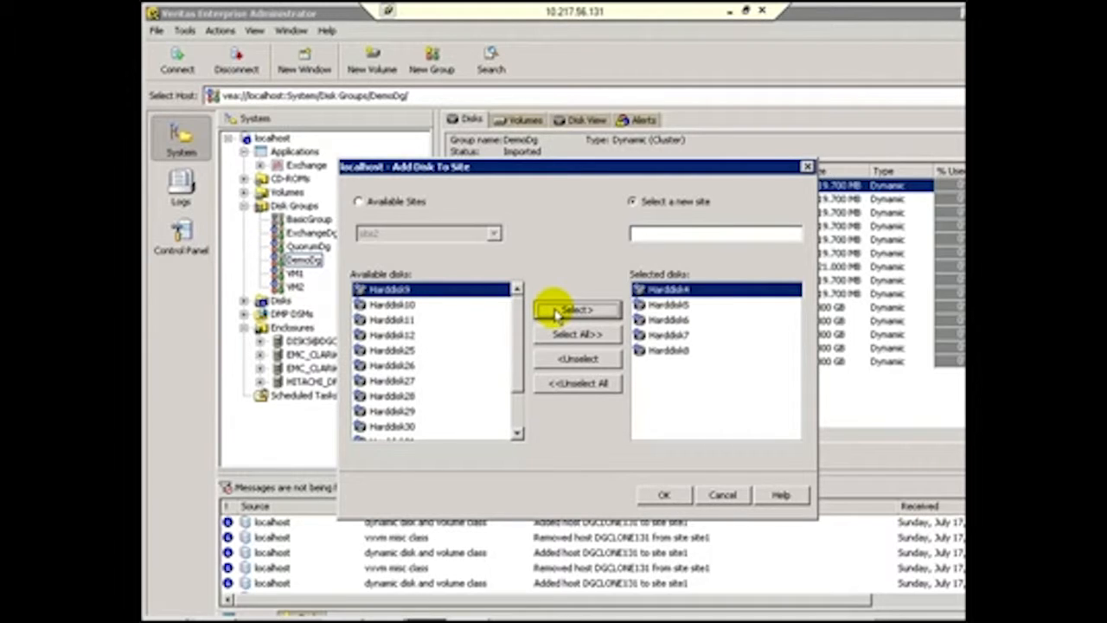
Choose the existing site1 from the available sites as the target for the selected disks.
{"action": "left_click", "coordinate": [399, 202]}
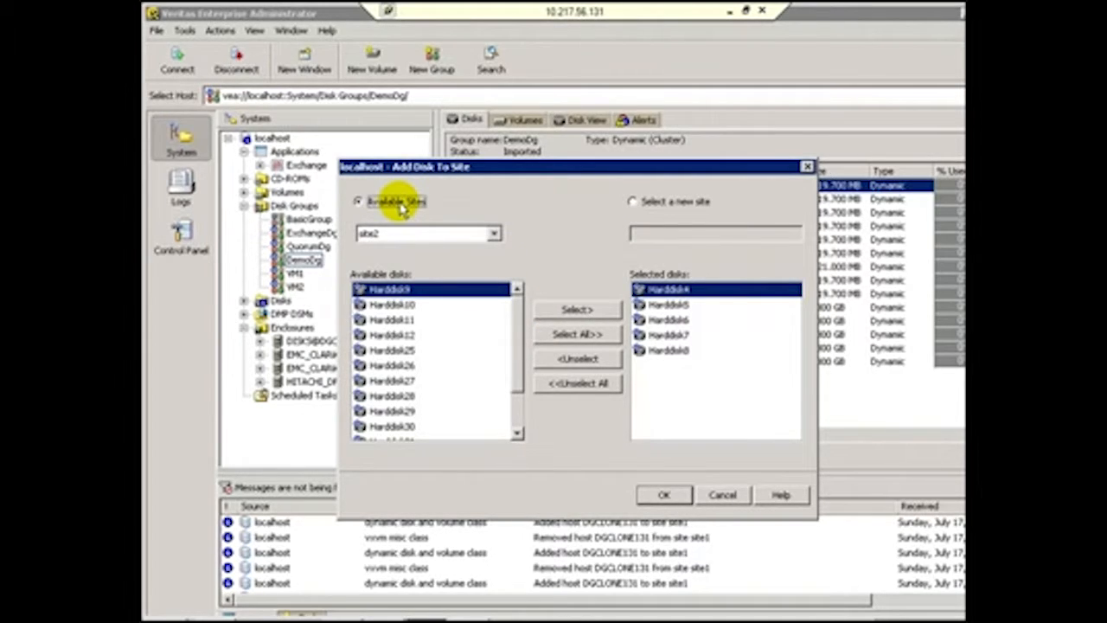
{"action": "left_click", "coordinate": [494, 234]}
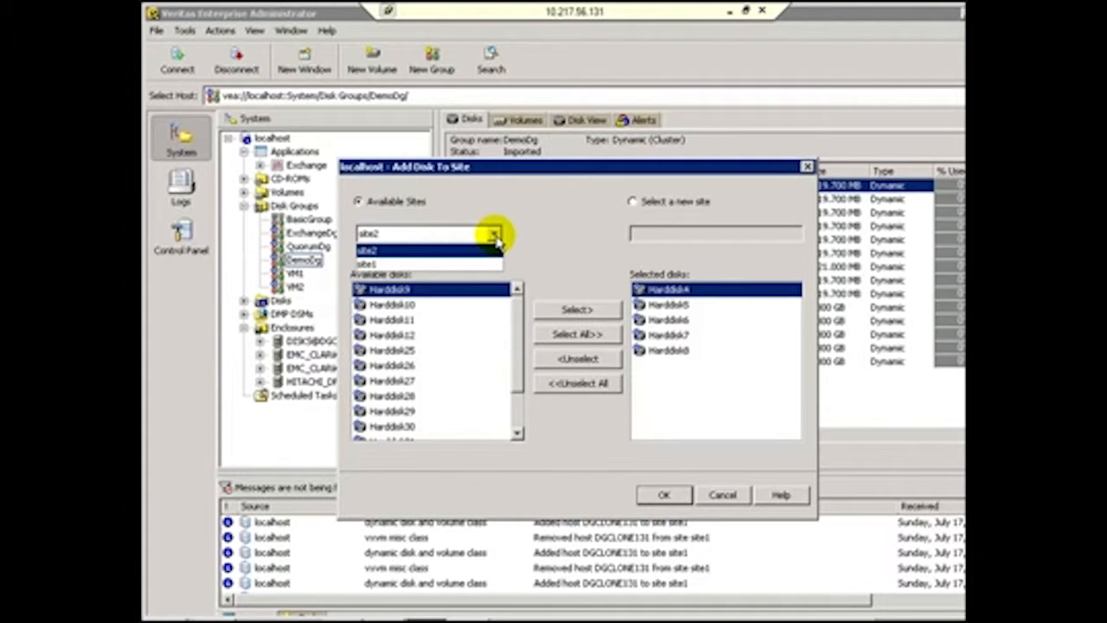
{"action": "left_click", "coordinate": [417, 201]}
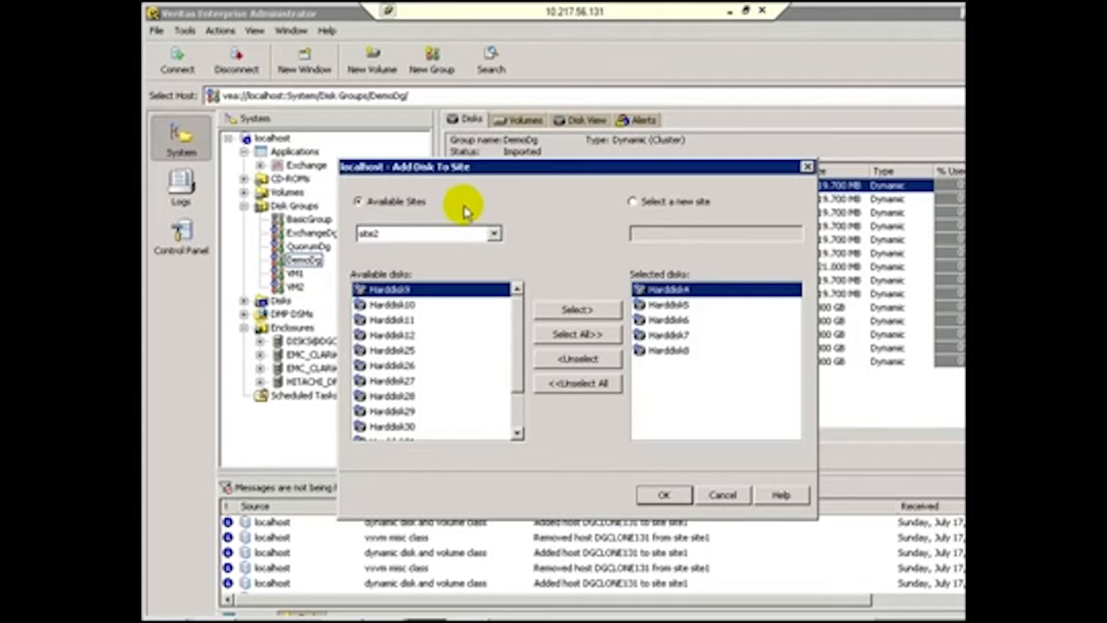
{"action": "left_click", "coordinate": [494, 237]}
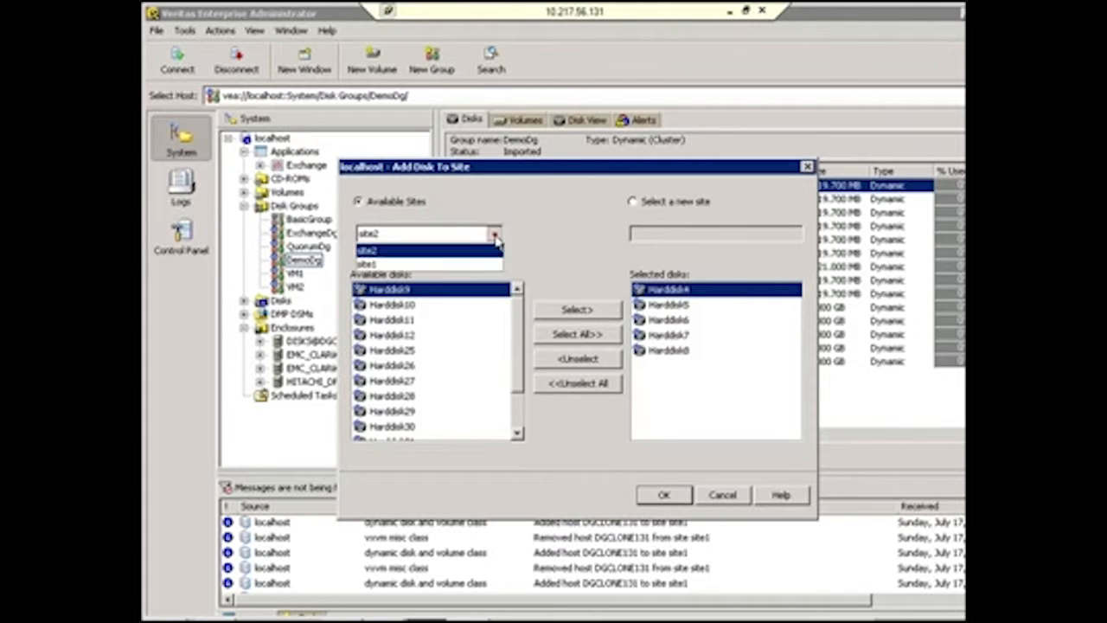
{"action": "left_click", "coordinate": [485, 265]}
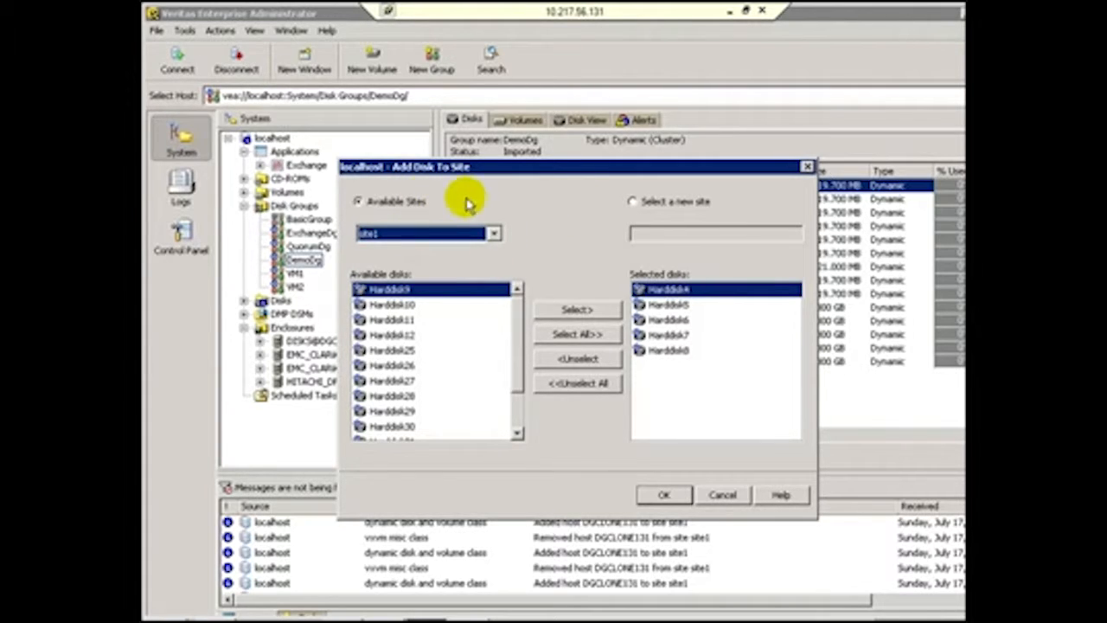
{"action": "left_click", "coordinate": [633, 202]}
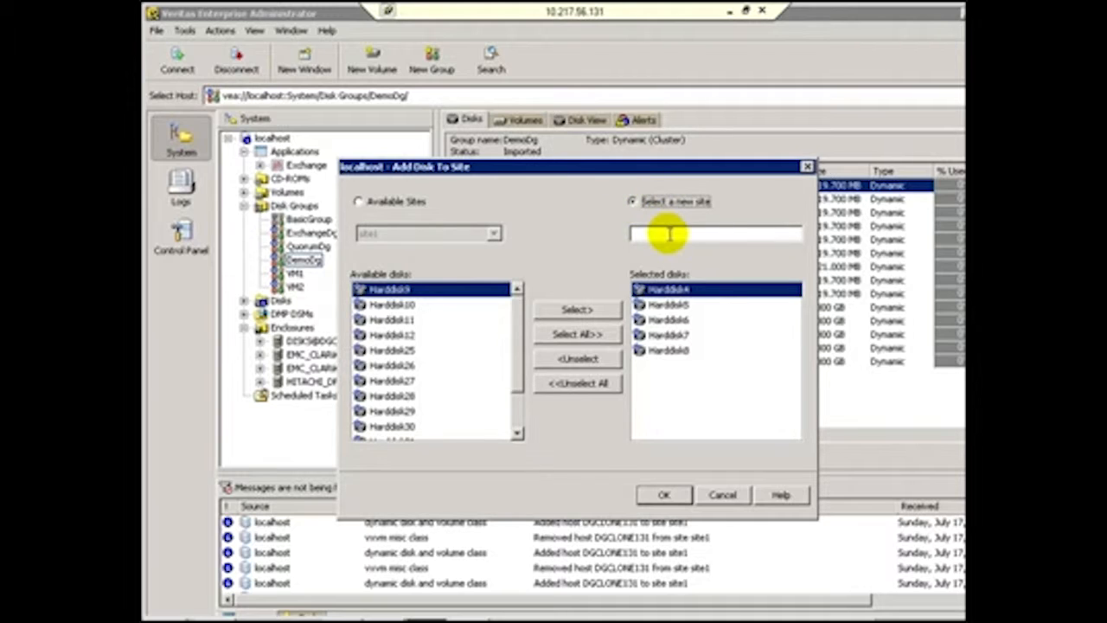
{"action": "left_click", "coordinate": [669, 232]}
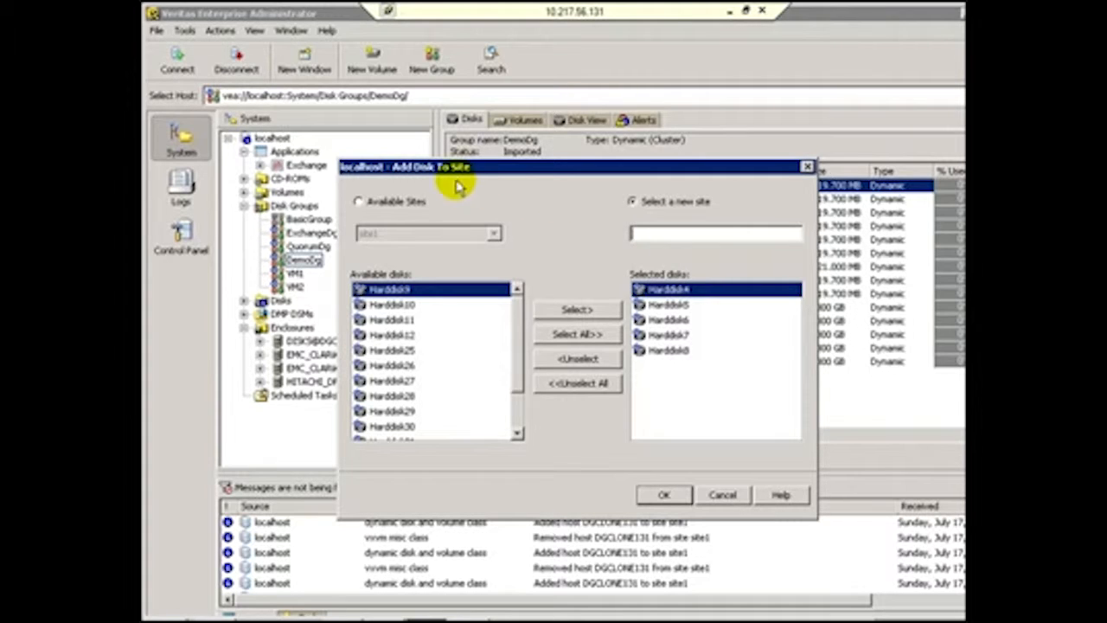
{"action": "left_click", "coordinate": [413, 201]}
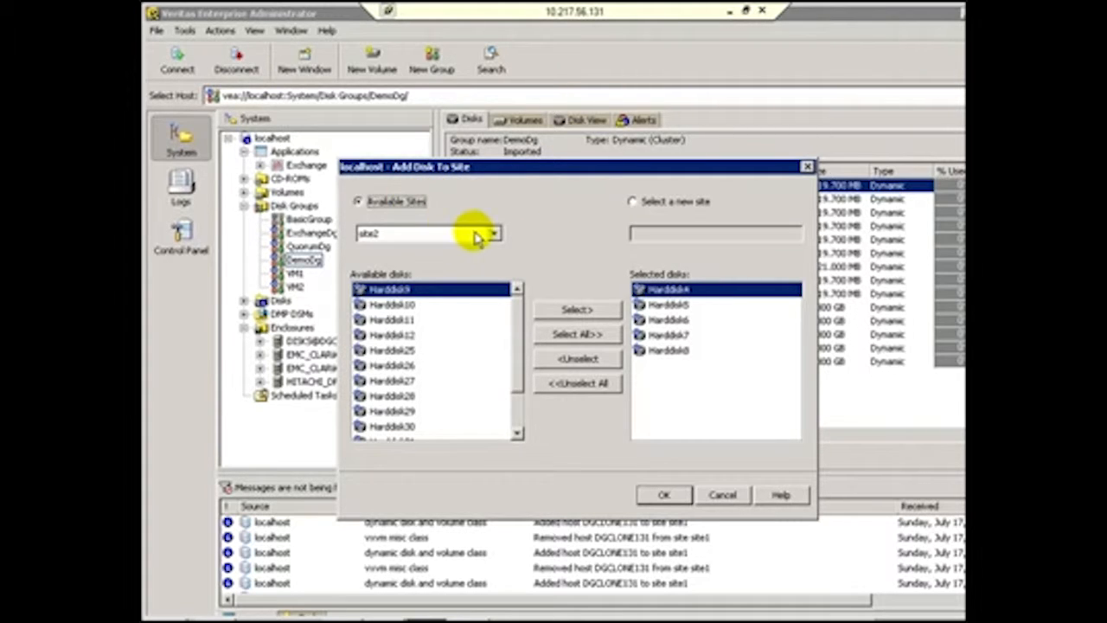
Choose site1 from the available sites and add Harddisk4 through Harddisk8 to it.
{"action": "left_click", "coordinate": [480, 234]}
{"action": "left_click", "coordinate": [479, 264]}
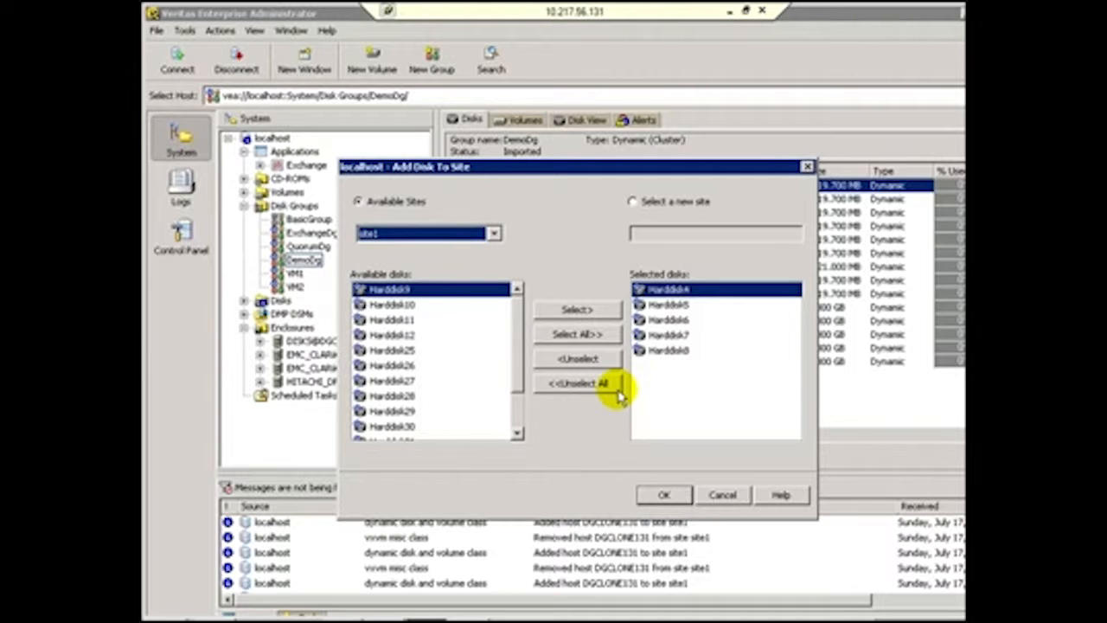
{"action": "left_click", "coordinate": [664, 495]}
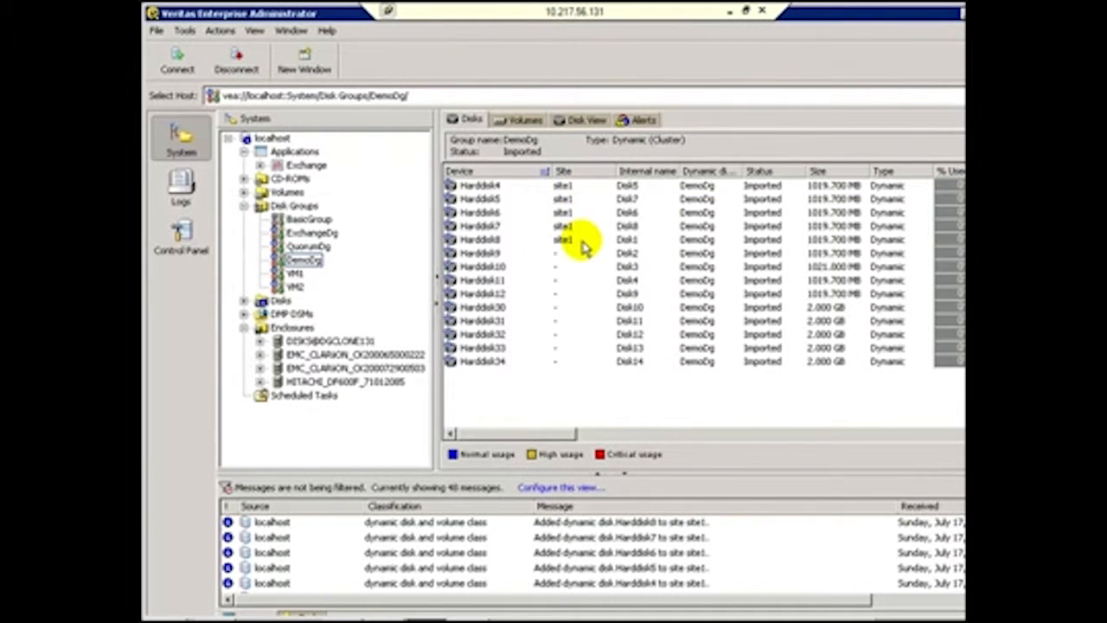
Add DemoDg's Harddisk9 together with Harddisk10, Harddisk11 and Harddisk12 to a new site named site2.
{"action": "right_click", "coordinate": [481, 260]}
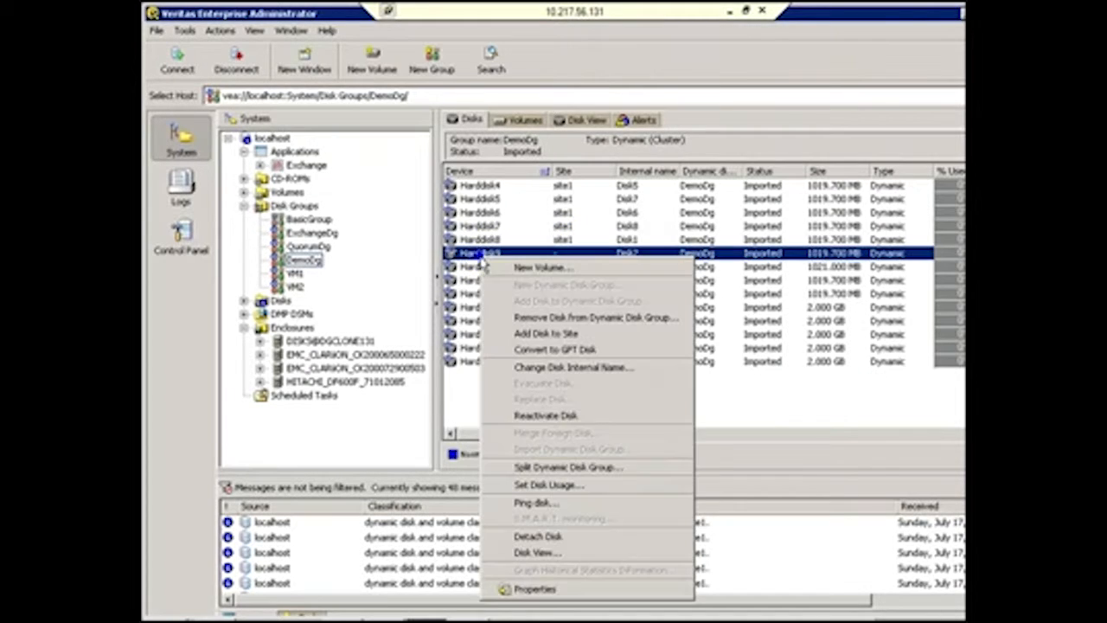
{"action": "left_click", "coordinate": [552, 334]}
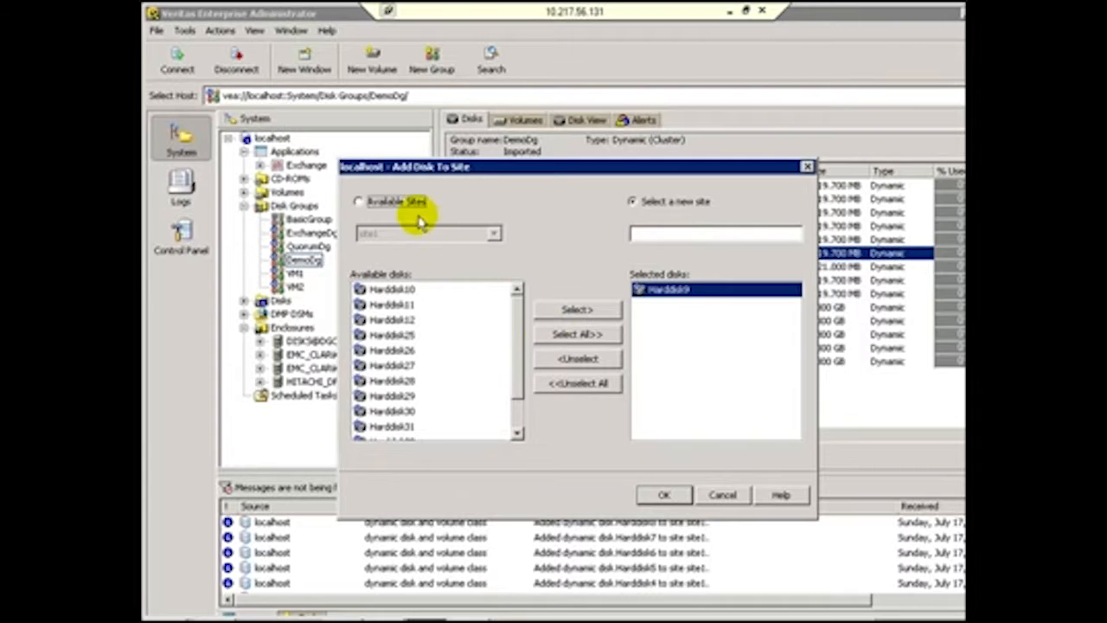
{"action": "left_click", "coordinate": [724, 230]}
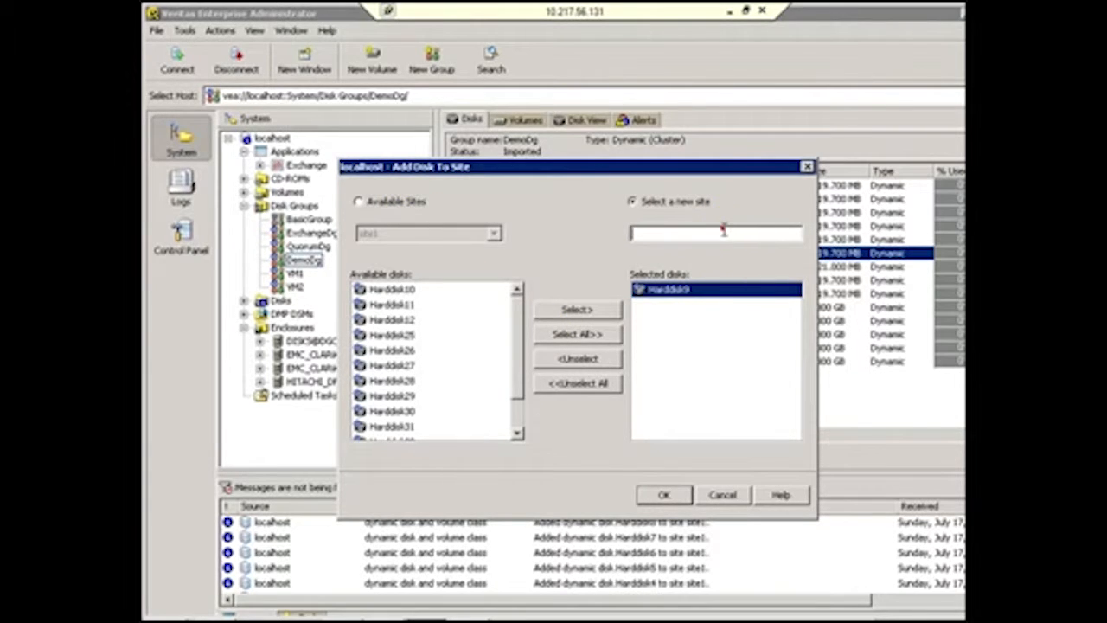
{"action": "type", "text": "site2"}
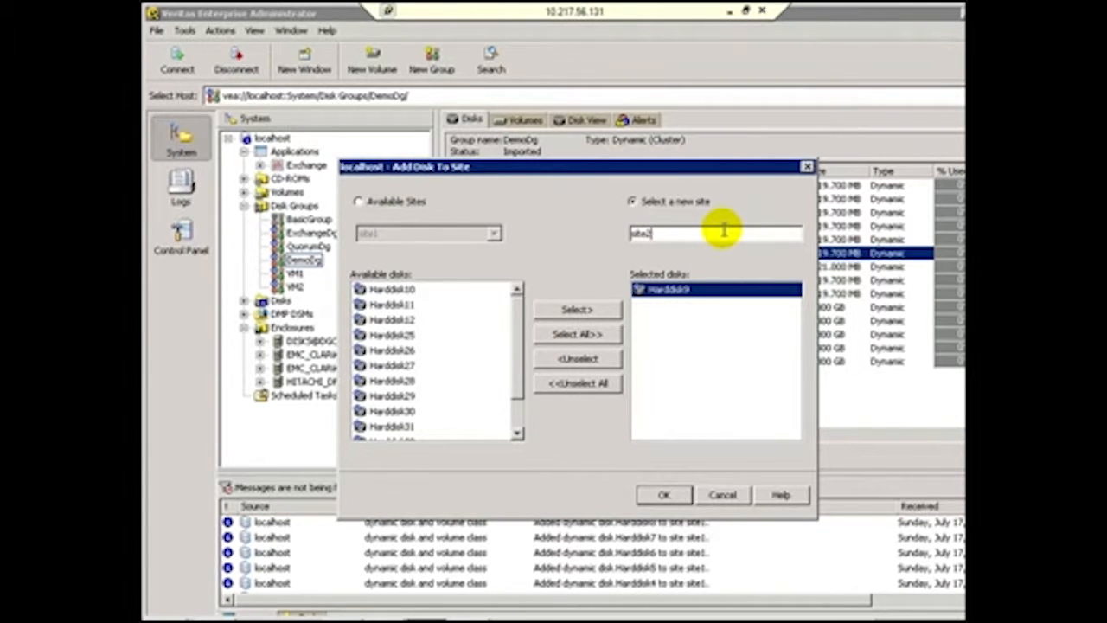
{"action": "left_click", "coordinate": [391, 291]}
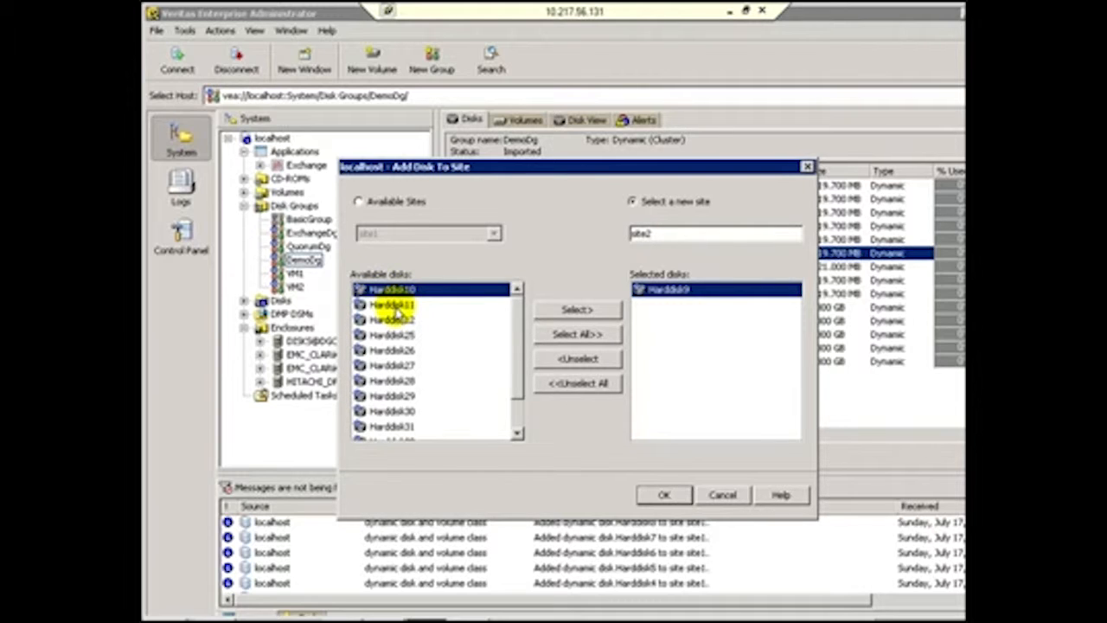
{"action": "left_click", "coordinate": [396, 307], "text": "shift"}
{"action": "left_click", "coordinate": [393, 320], "text": "shift"}
{"action": "left_click", "coordinate": [544, 311]}
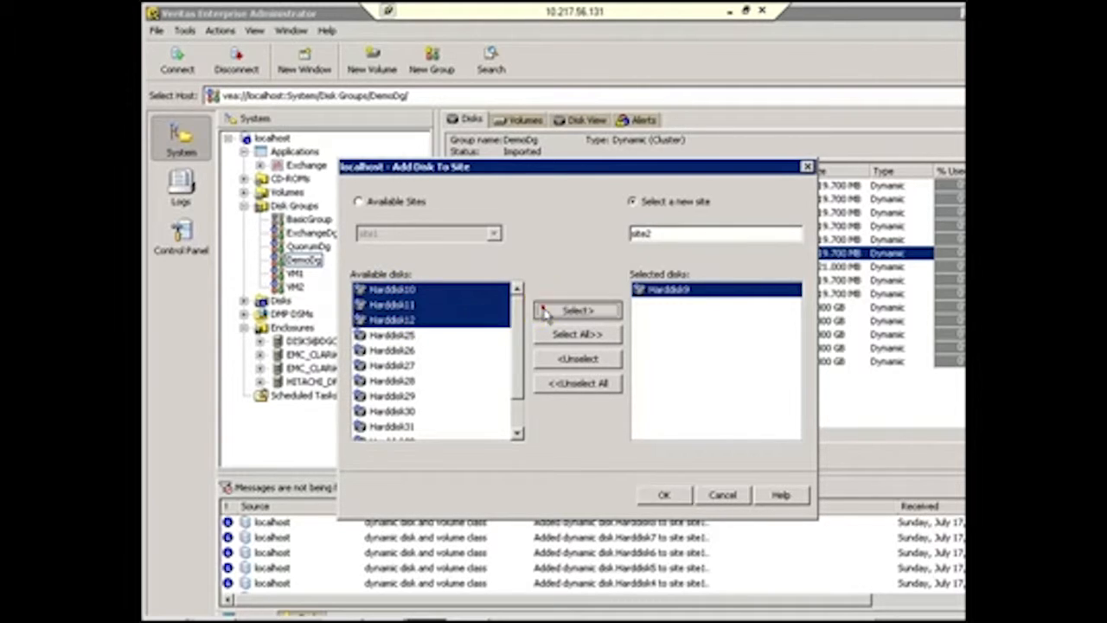
{"action": "left_click", "coordinate": [658, 495]}
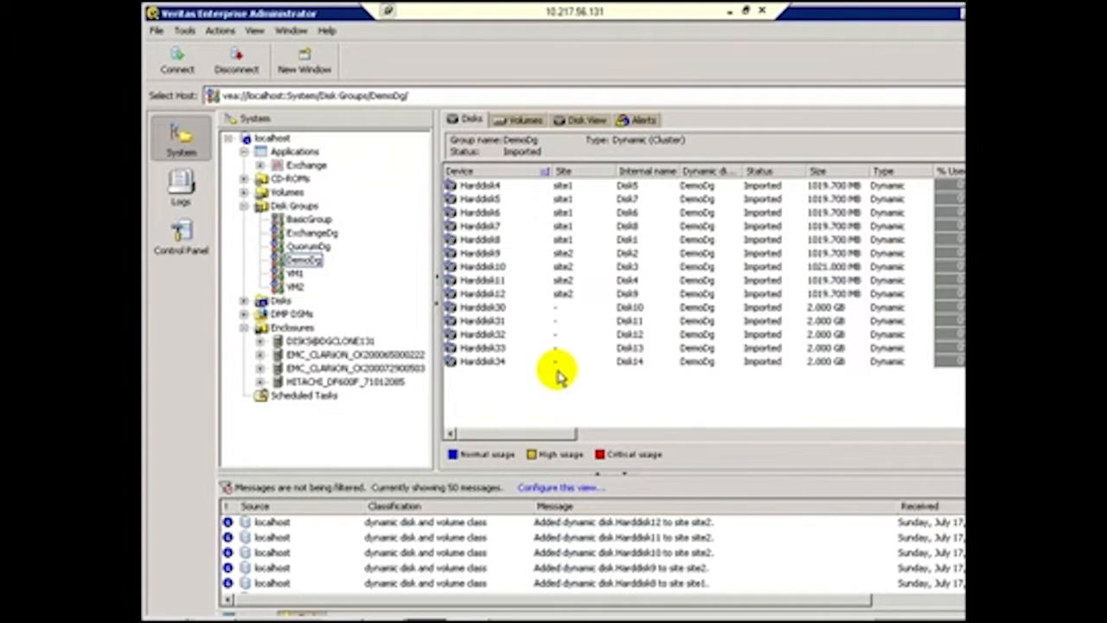
Add DemoDg's Harddisk30 together with Harddisk31 through Harddisk34 to a new site named site3.
{"action": "right_click", "coordinate": [501, 308]}
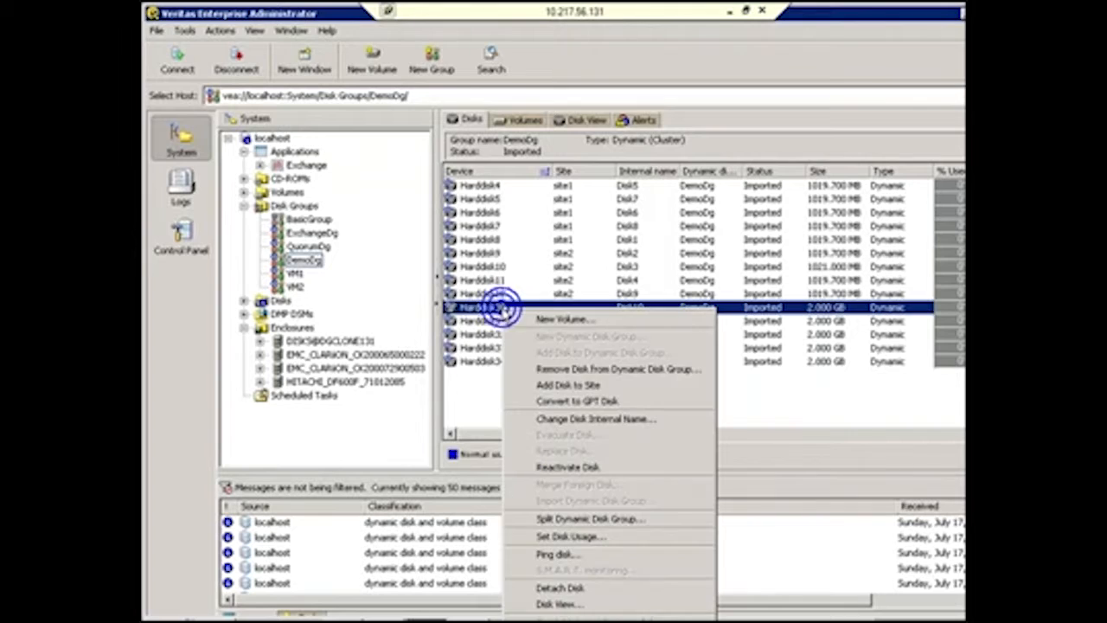
{"action": "left_click", "coordinate": [581, 386]}
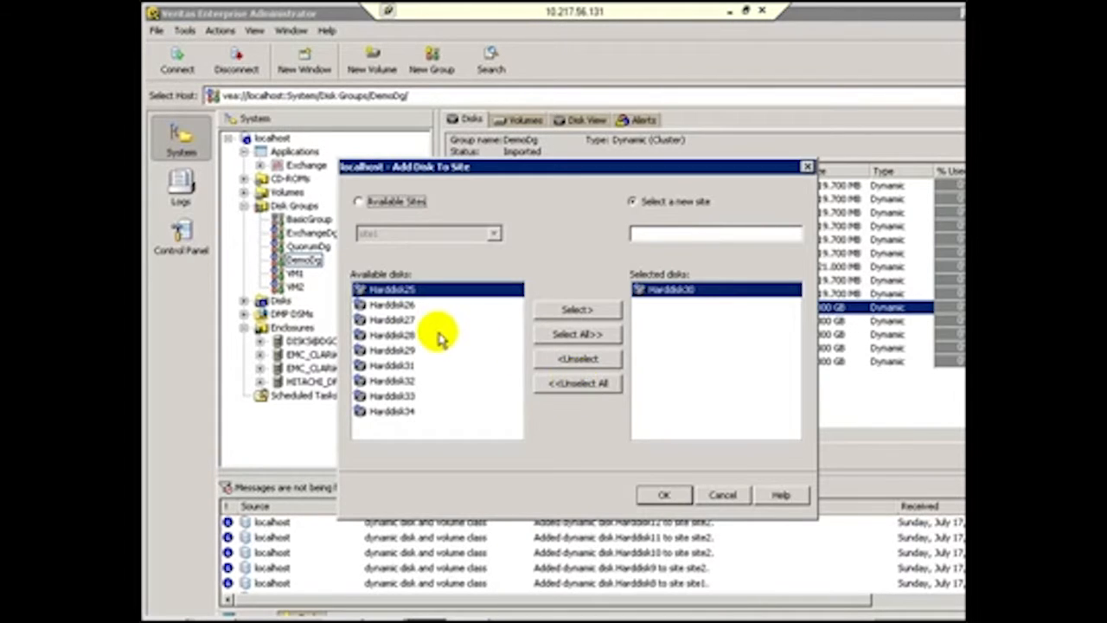
{"action": "left_click", "coordinate": [415, 366]}
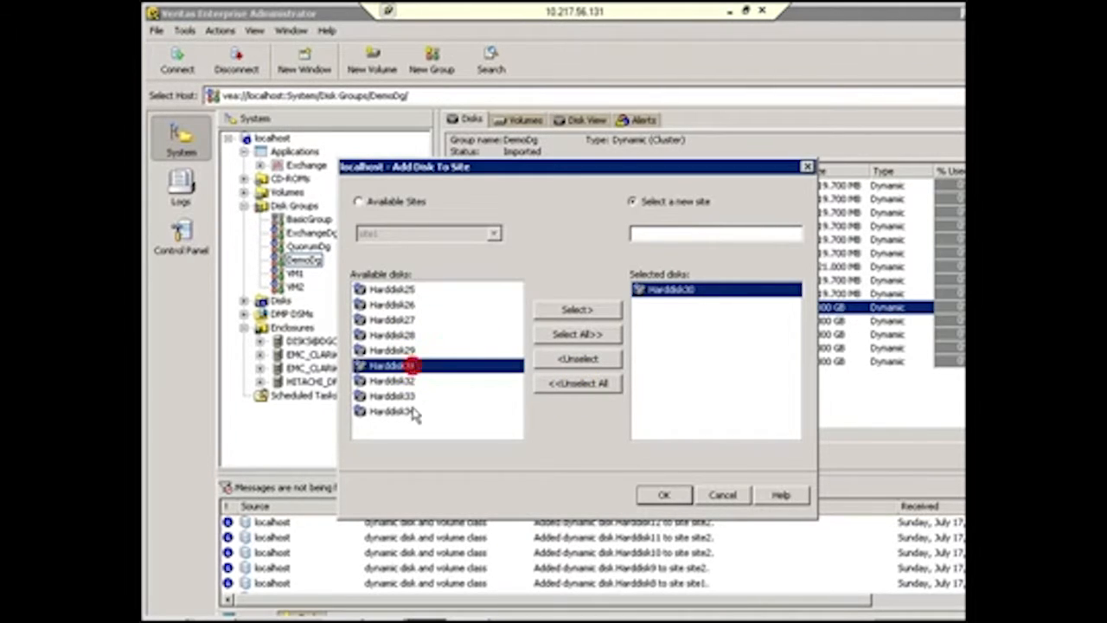
{"action": "left_click", "coordinate": [414, 410], "text": "ctrl"}
{"action": "left_click", "coordinate": [424, 382], "text": "ctrl"}
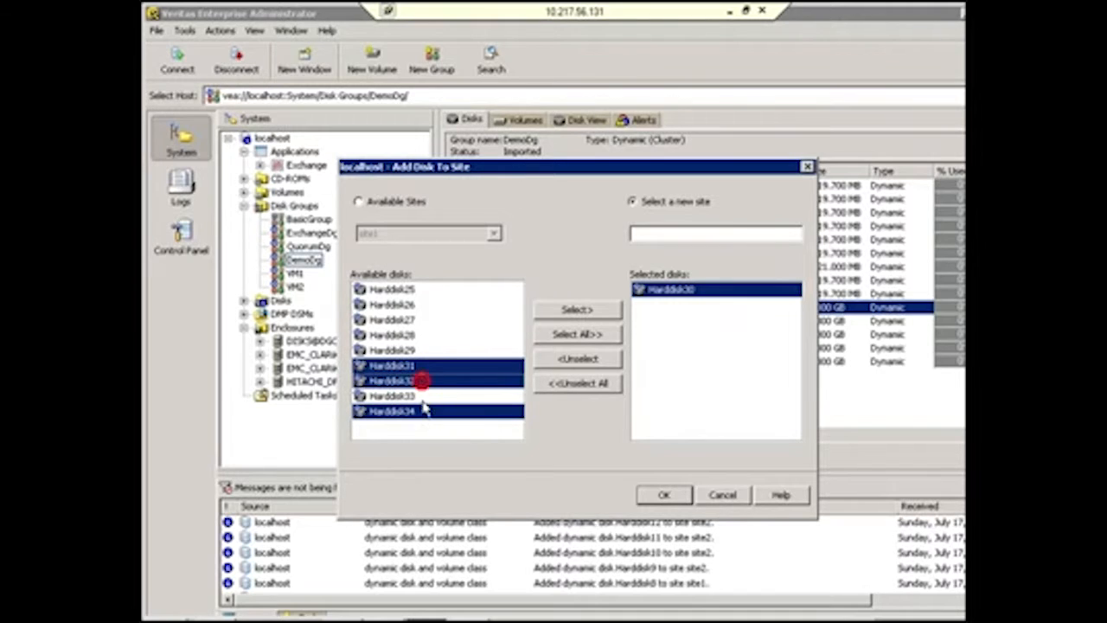
{"action": "left_click", "coordinate": [424, 395], "text": "ctrl"}
{"action": "left_click", "coordinate": [578, 310]}
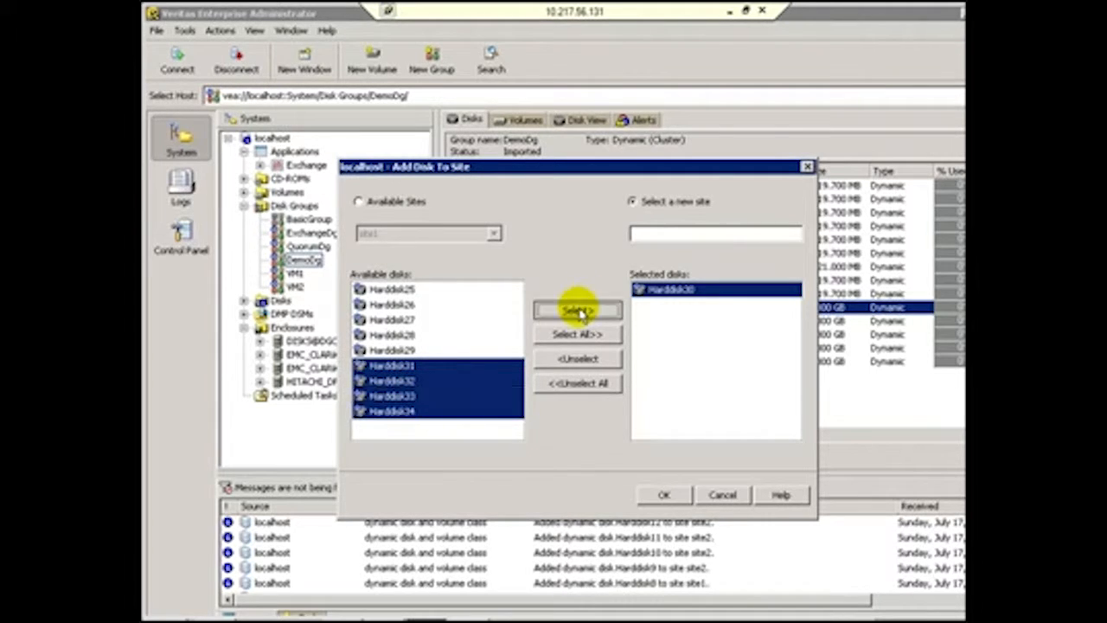
{"action": "left_click", "coordinate": [656, 234]}
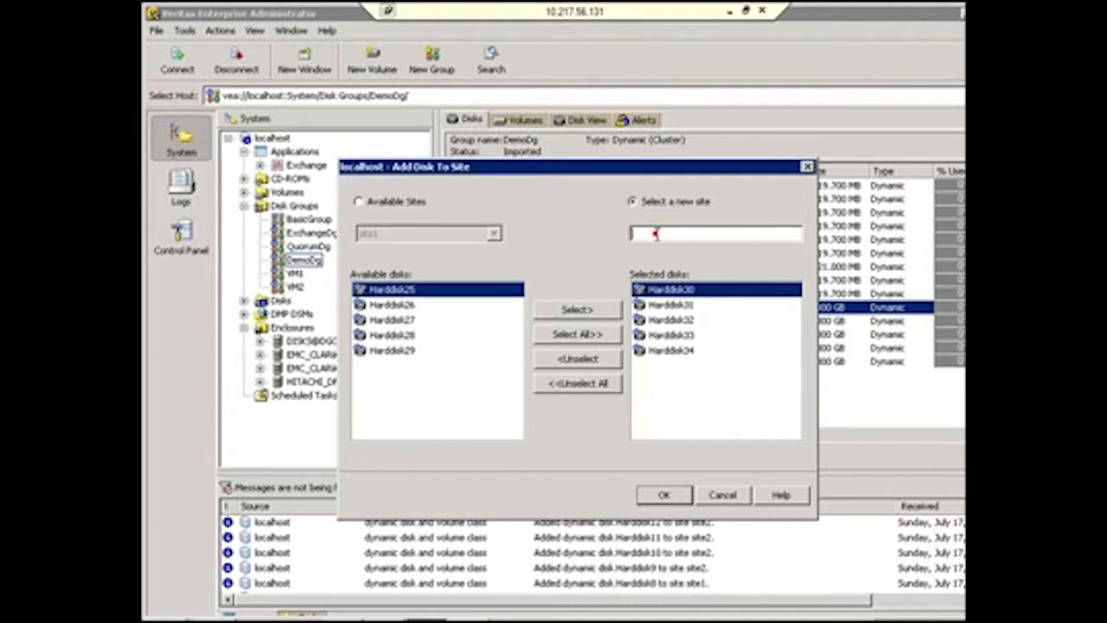
{"action": "left_click", "coordinate": [660, 495]}
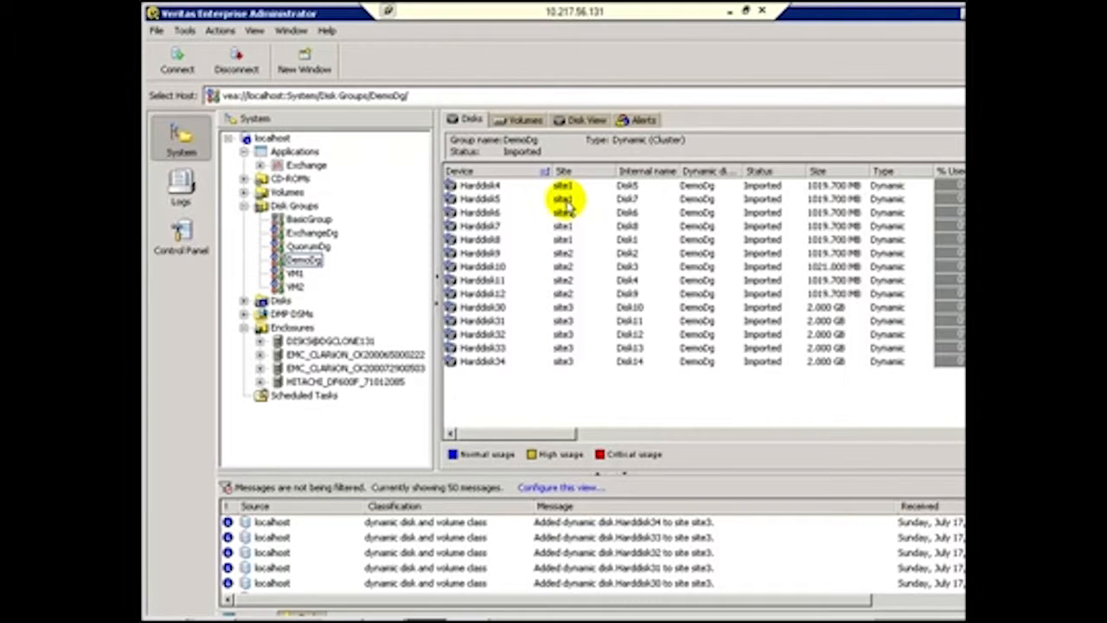
Start creating a new volume from Harddisk4 in DemoDg and set its site preference to Site Confined.
{"action": "right_click", "coordinate": [468, 186]}
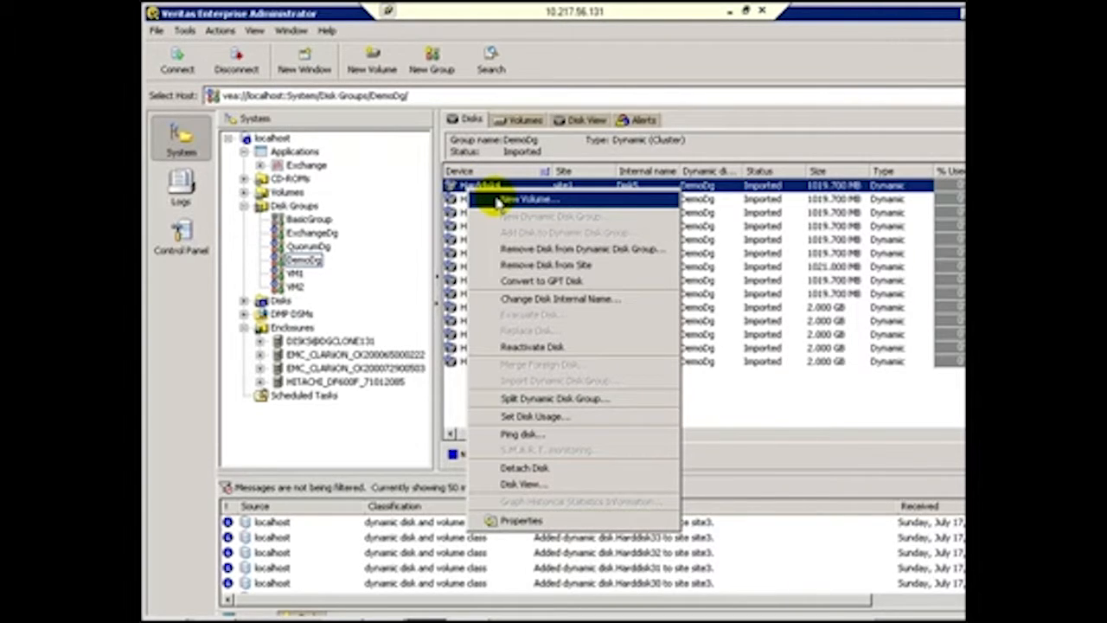
{"action": "left_click", "coordinate": [499, 200]}
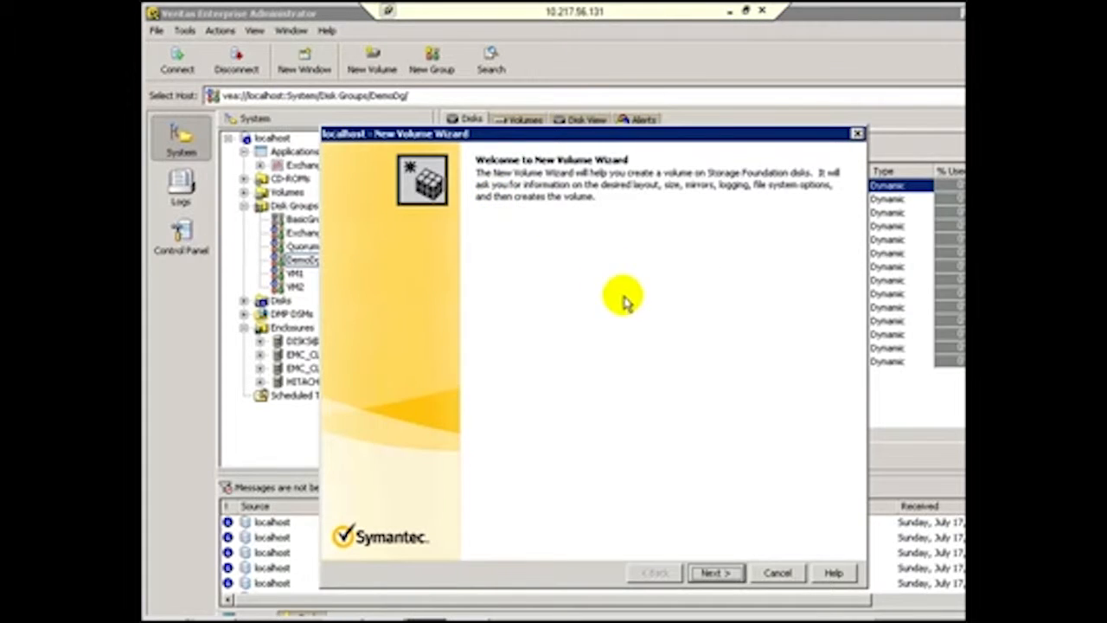
{"action": "left_click", "coordinate": [713, 571]}
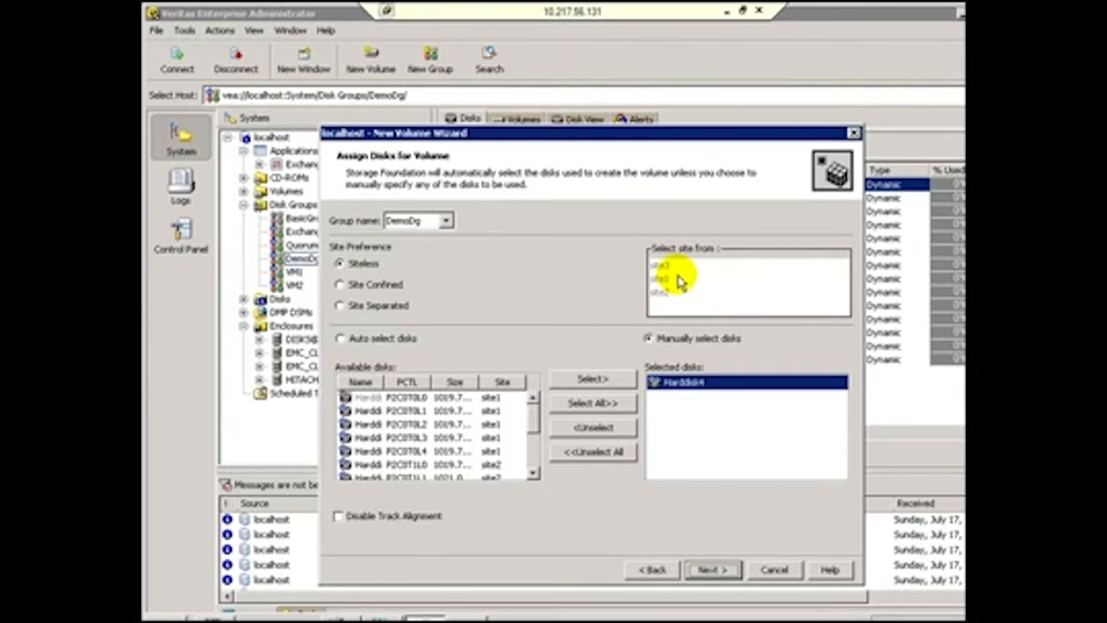
{"action": "left_click", "coordinate": [388, 291]}
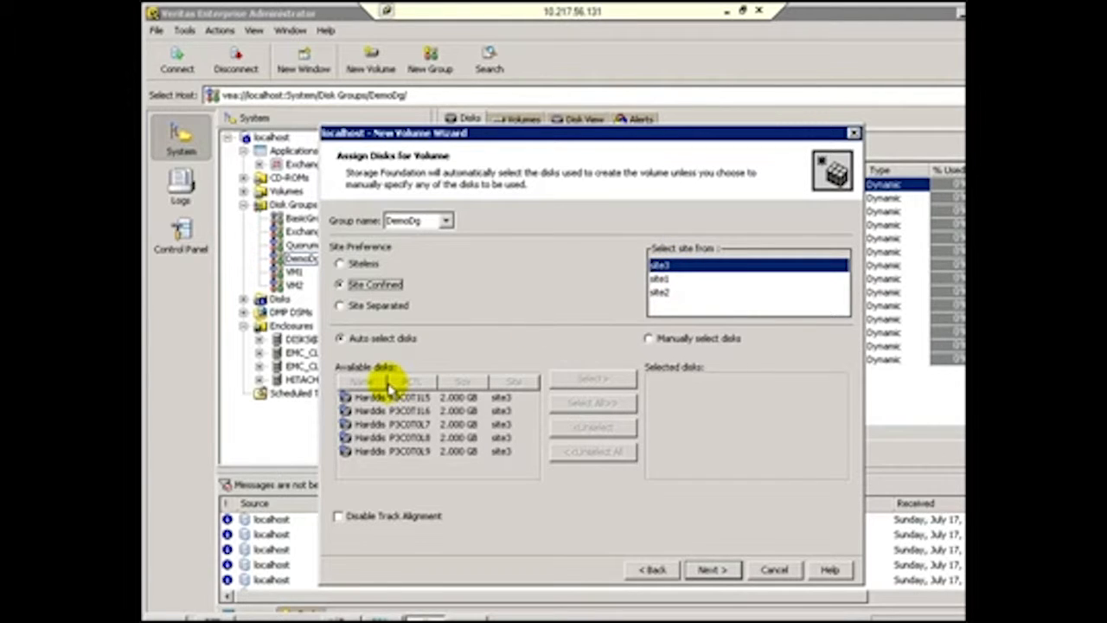
Examine the names of the site3 disks under manual disk selection and return to automatic selection.
{"action": "left_click", "coordinate": [653, 338]}
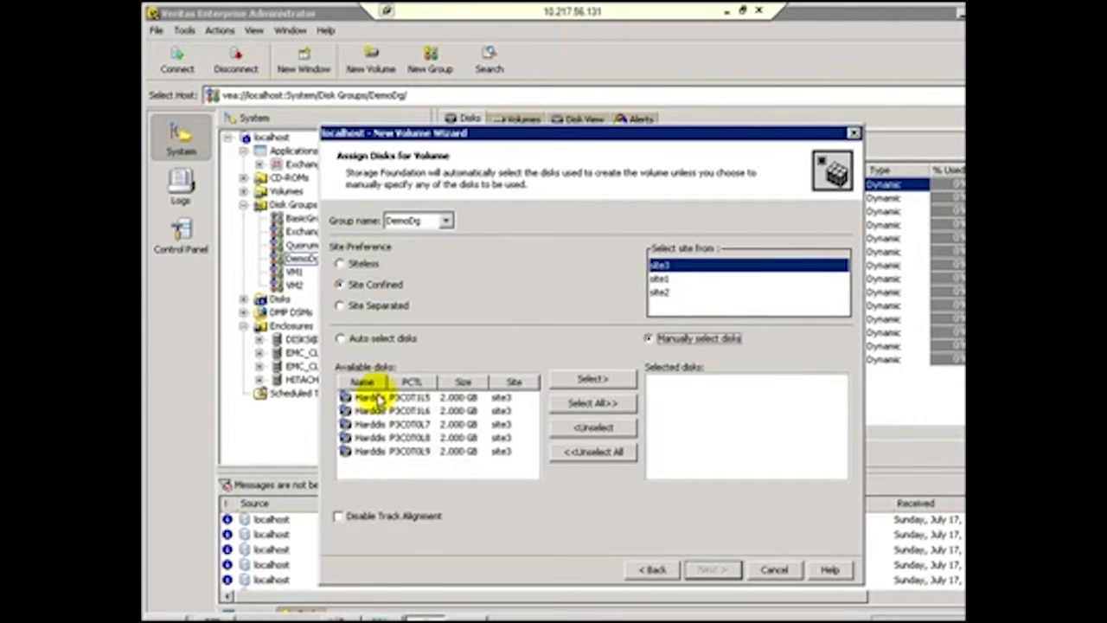
{"action": "left_click_drag", "start_coordinate": [385, 383], "coordinate": [419, 384]}
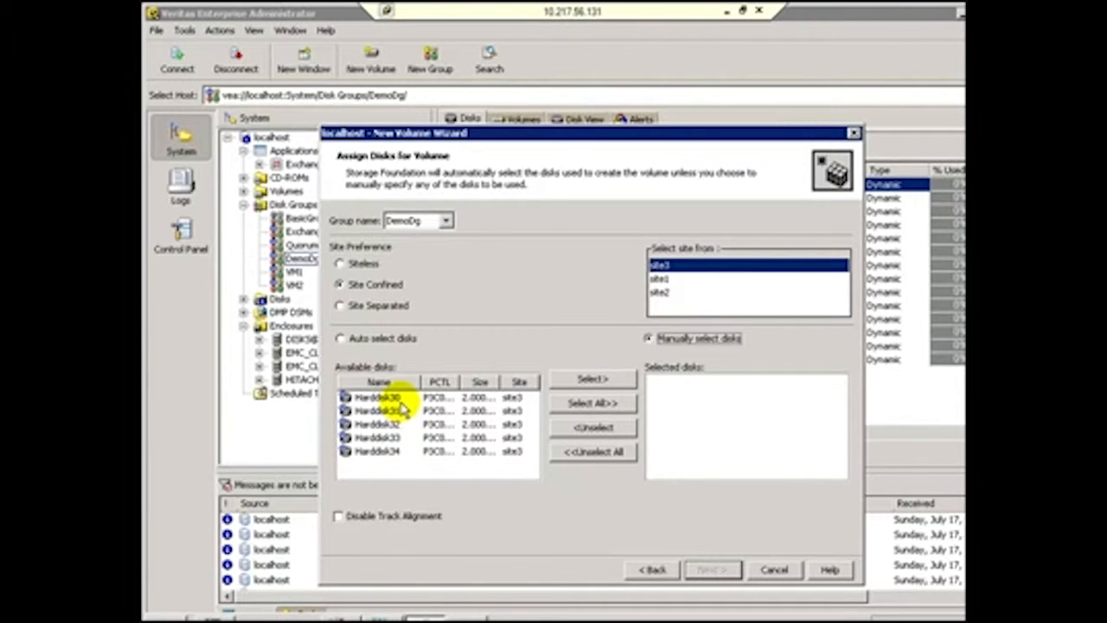
{"action": "left_click", "coordinate": [399, 345]}
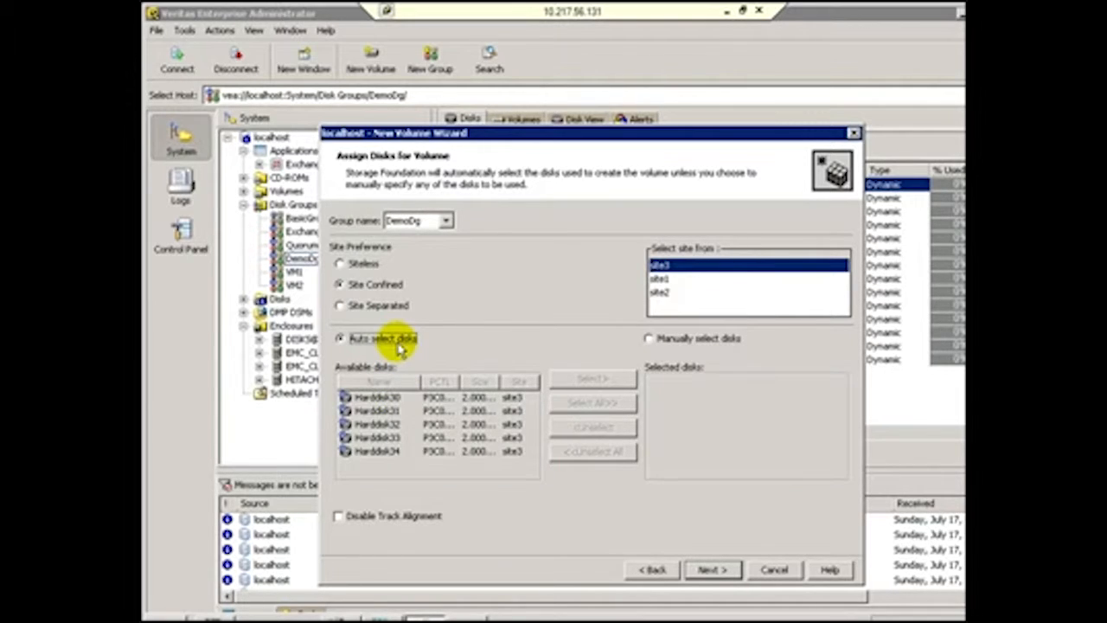
Confine the new volume to site1, check that site's disk names, and proceed with automatic disk selection.
{"action": "left_click", "coordinate": [656, 280]}
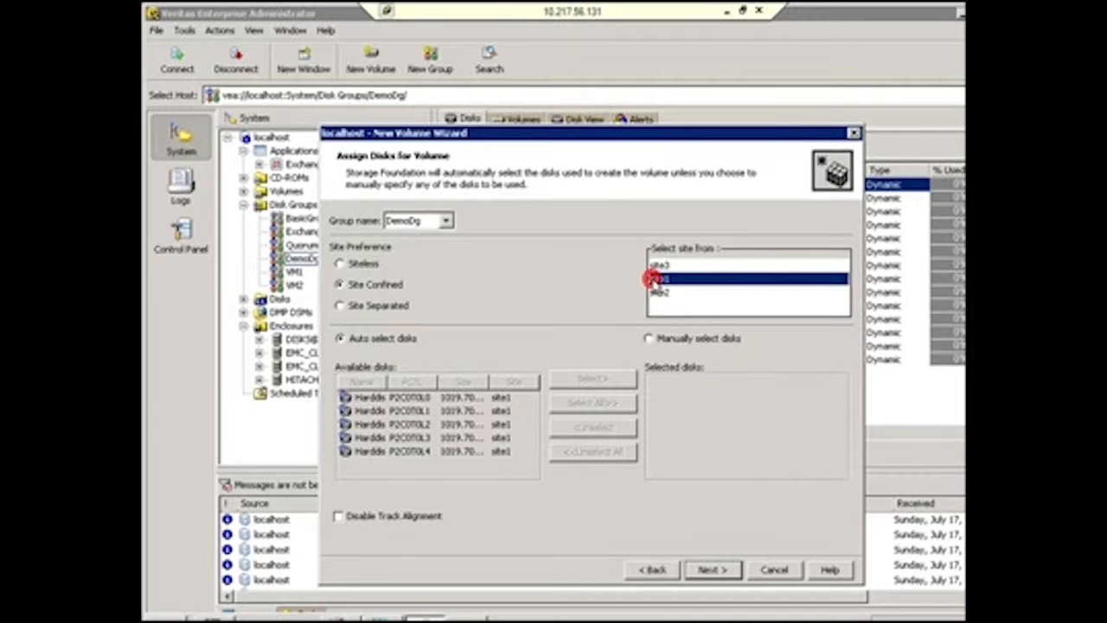
{"action": "left_click", "coordinate": [651, 340]}
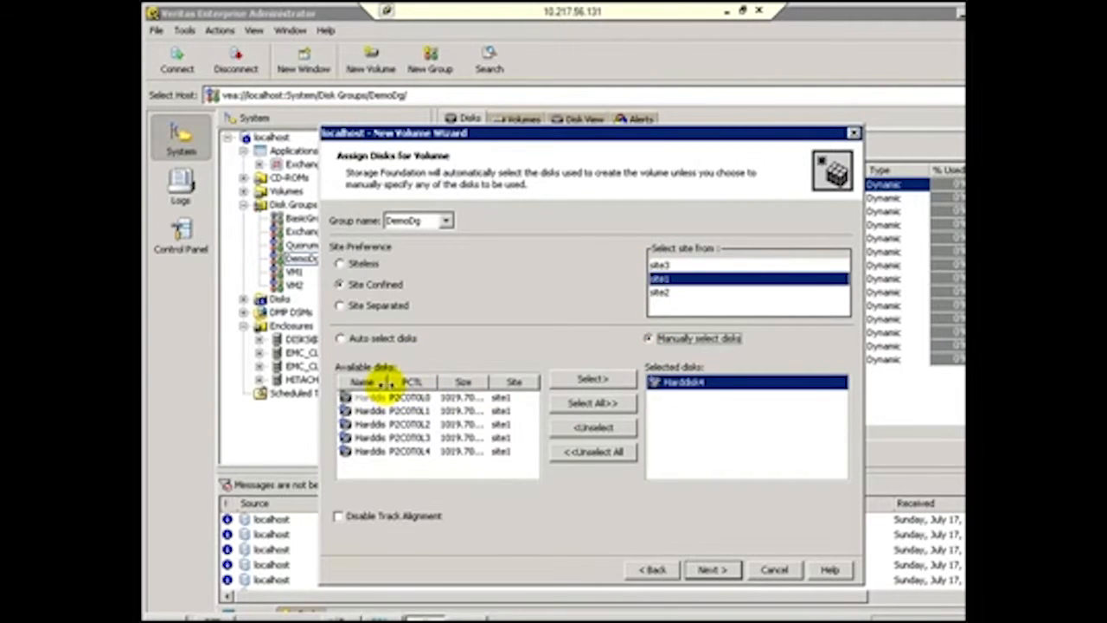
{"action": "left_click_drag", "start_coordinate": [388, 384], "coordinate": [429, 382]}
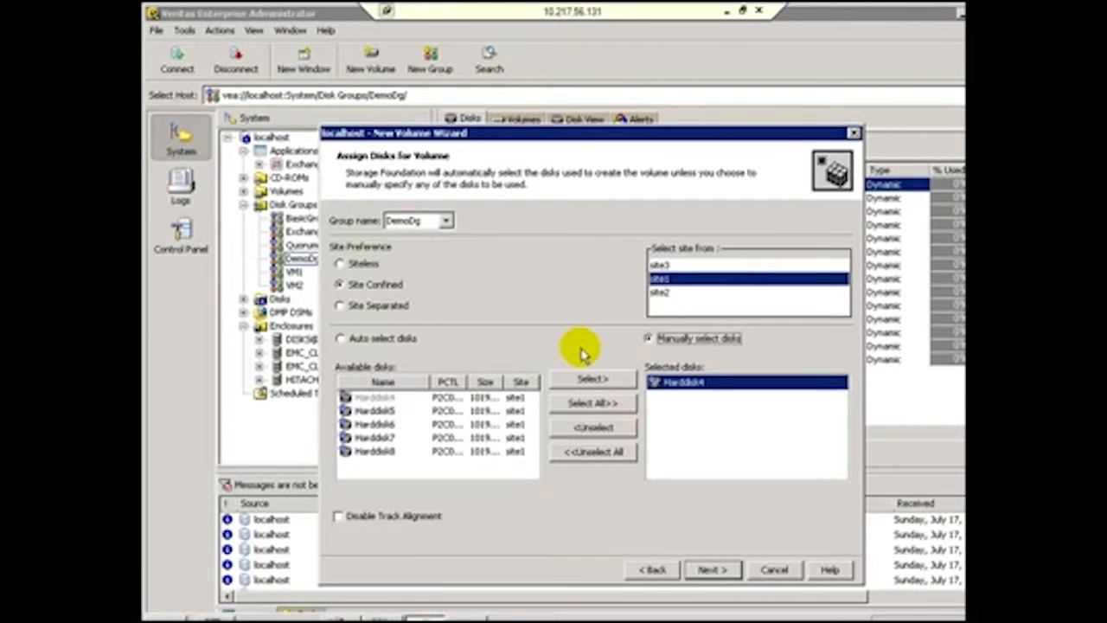
{"action": "left_click", "coordinate": [372, 339]}
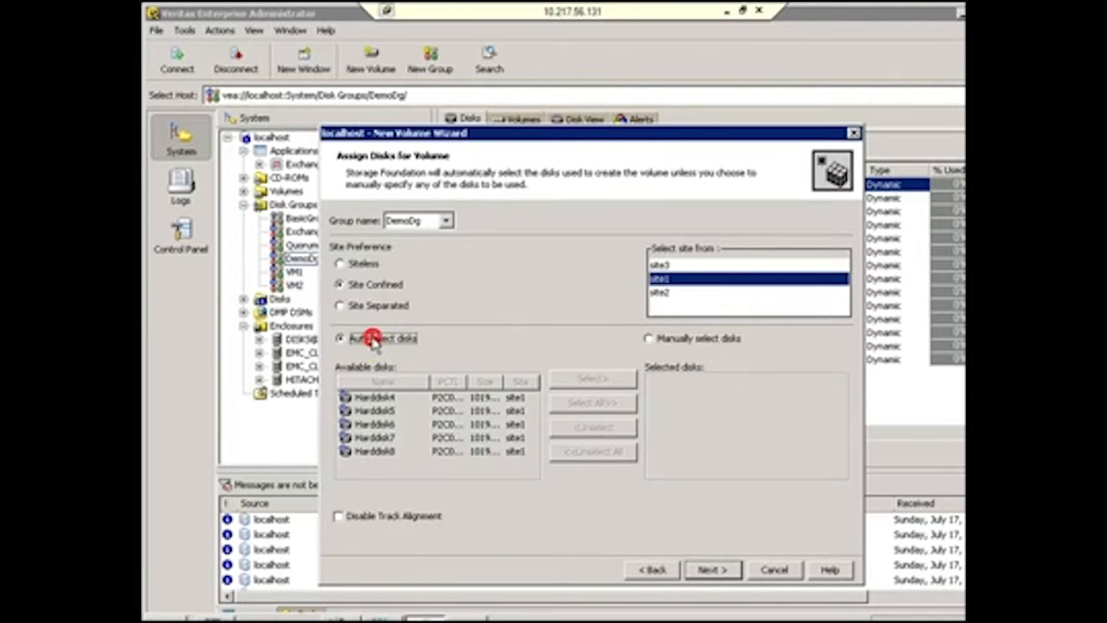
{"action": "left_click", "coordinate": [705, 571]}
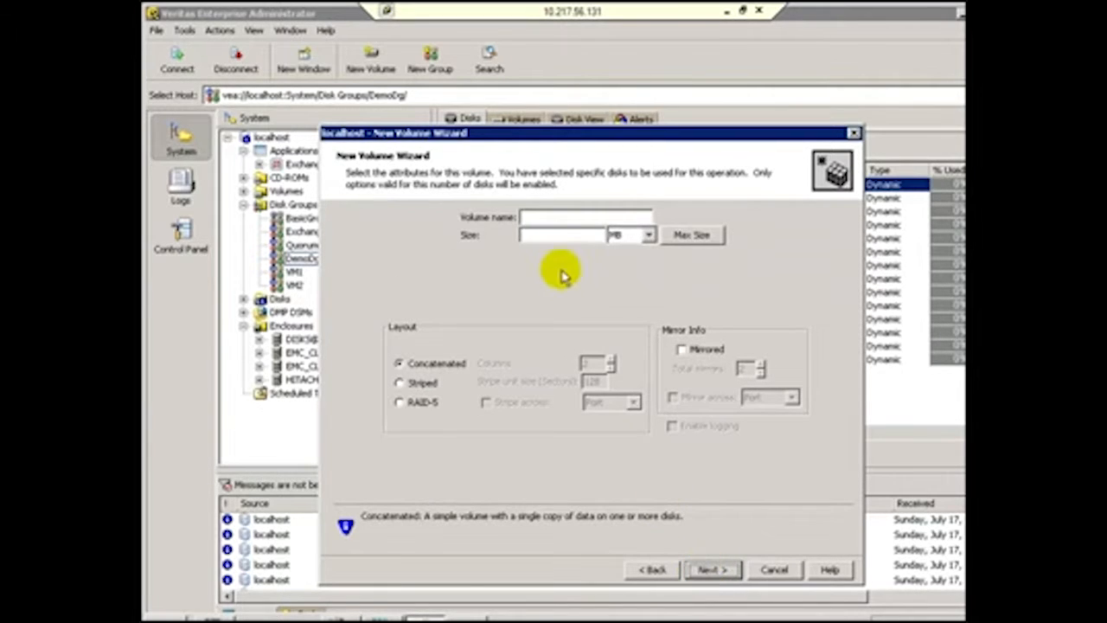
Name the volume Site-confined and set its size to 200 MB, keeping the Concatenated layout without mirroring.
{"action": "left_click", "coordinate": [543, 217]}
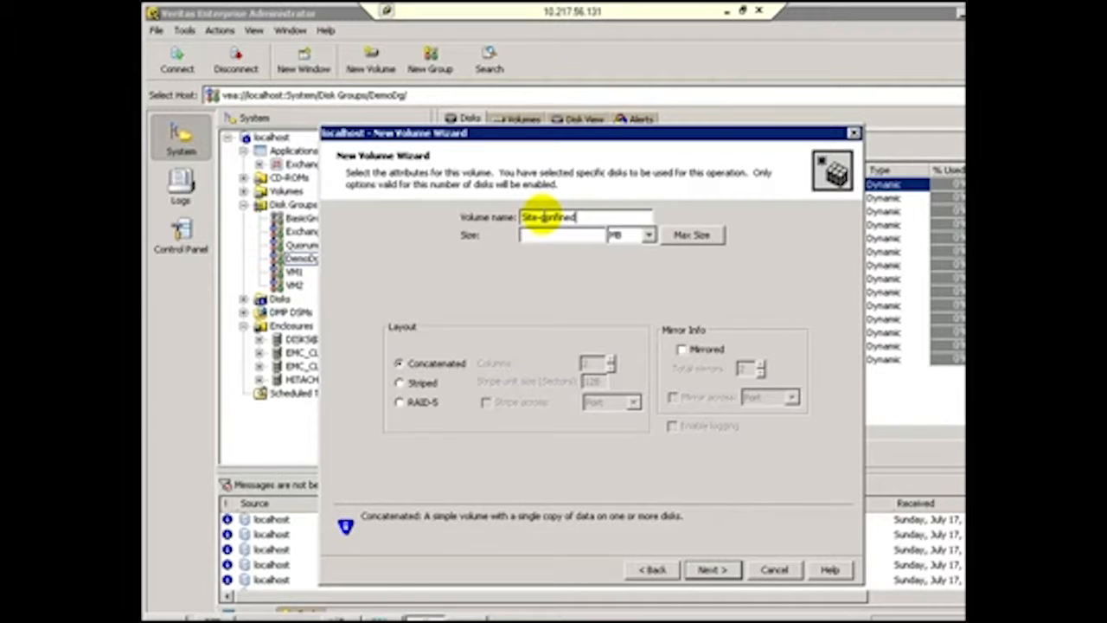
{"action": "left_click", "coordinate": [546, 233]}
{"action": "type", "text": "200"}
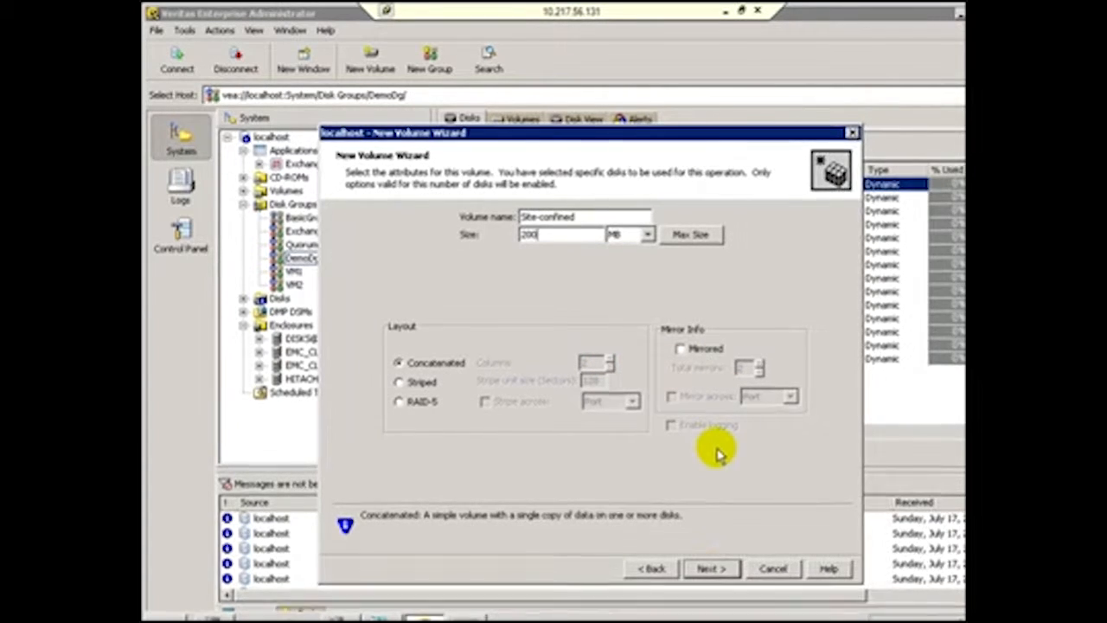
{"action": "left_click", "coordinate": [711, 569]}
Accept the default drive letter and the NTFS quick format with default allocation size, and create the volume.
{"action": "left_click", "coordinate": [711, 568]}
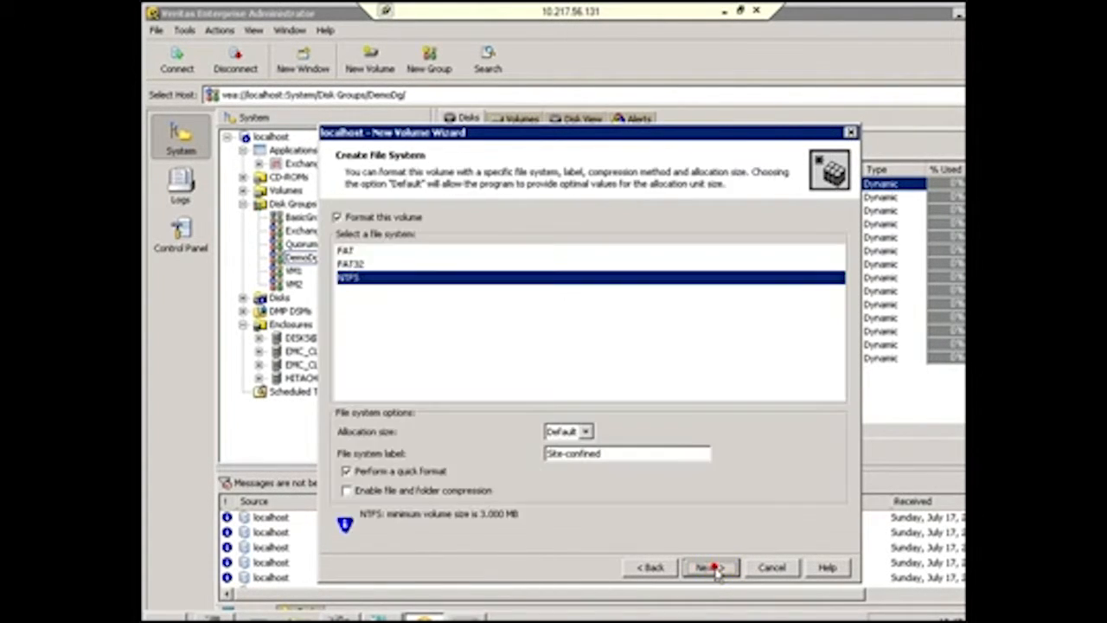
{"action": "left_click", "coordinate": [713, 568]}
{"action": "left_click", "coordinate": [715, 568]}
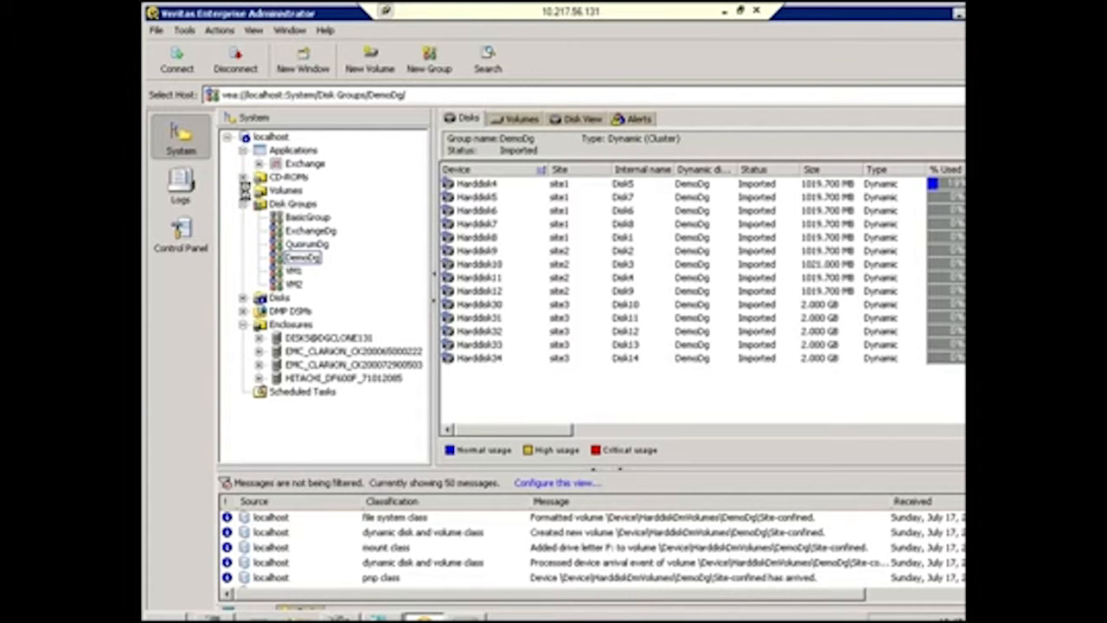
Check which disk the Site-confined (F:) volume uses and review its site type in the volume properties.
{"action": "left_click", "coordinate": [244, 190]}
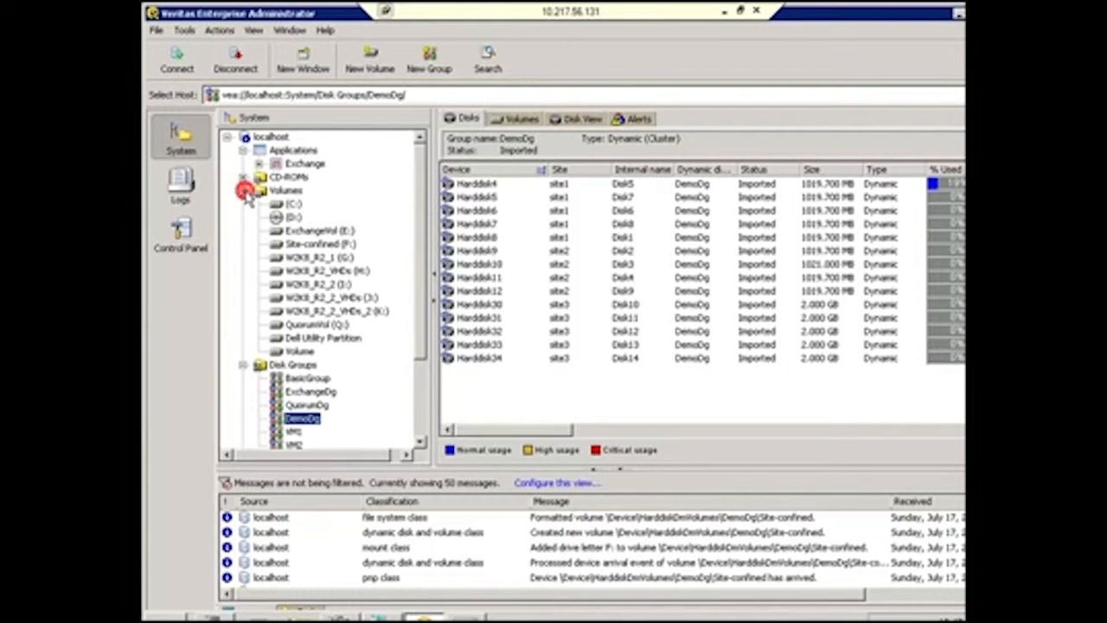
{"action": "left_click", "coordinate": [317, 247]}
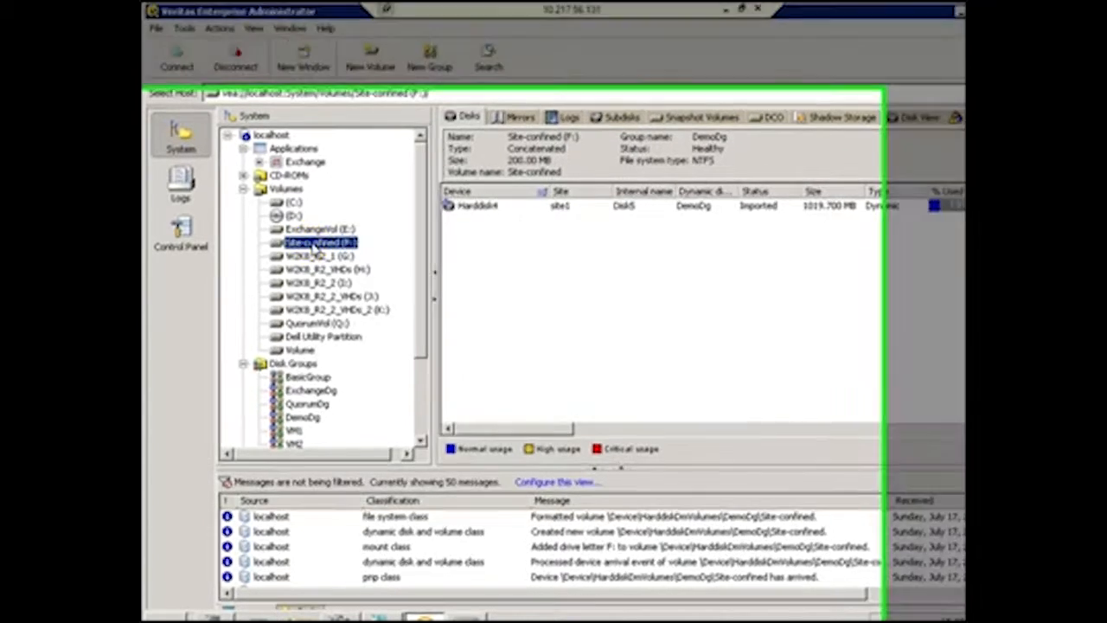
{"action": "right_click", "coordinate": [317, 247]}
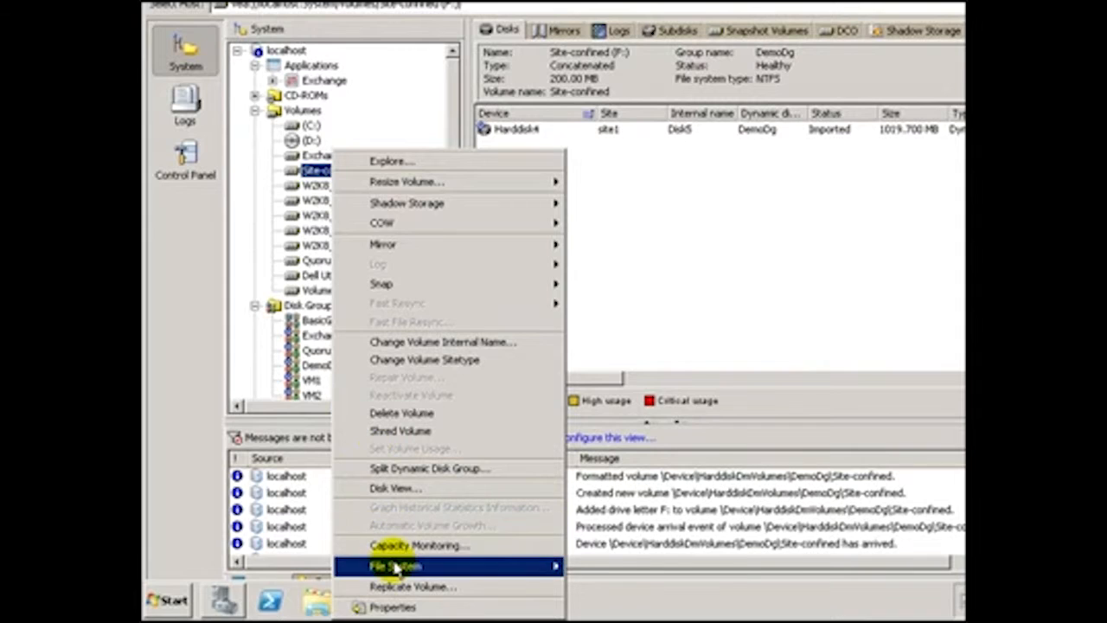
{"action": "left_click", "coordinate": [394, 606]}
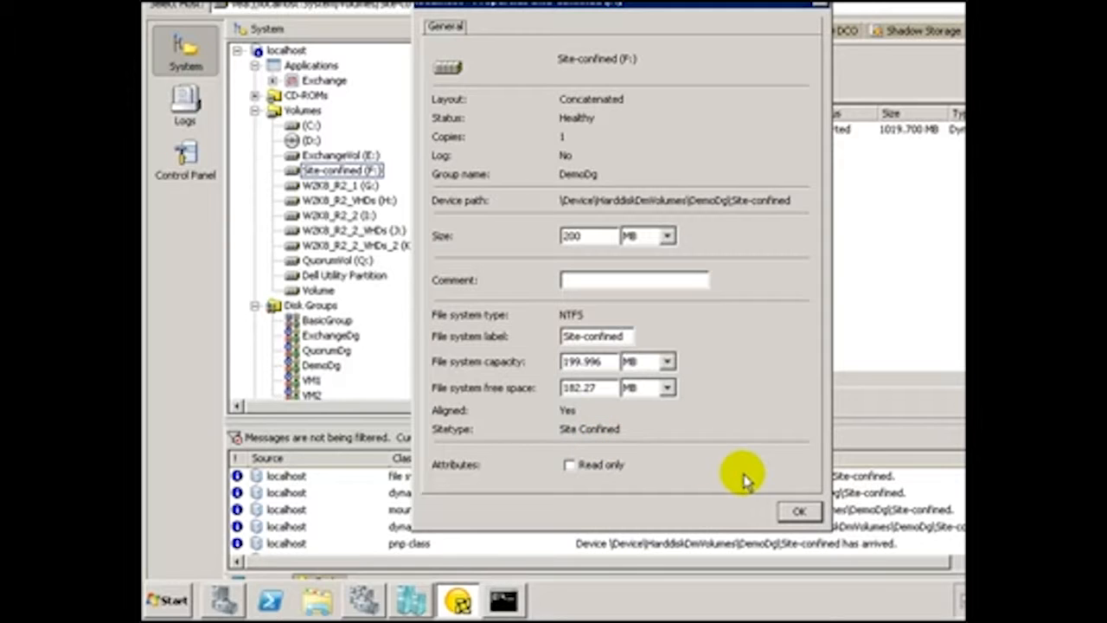
{"action": "left_click", "coordinate": [795, 513]}
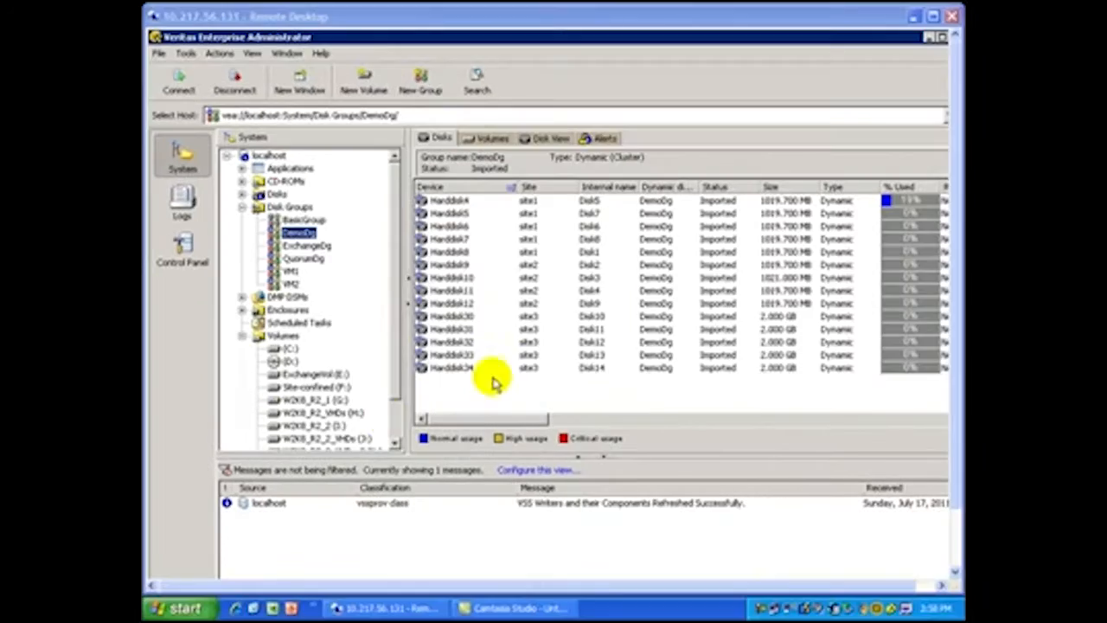
Start adding a mirror to the Site-confined (F:) volume and proceed to the disk selection for mirrors.
{"action": "scroll", "coordinate": [388, 425], "scroll_direction": "down", "scroll_amount": 3}
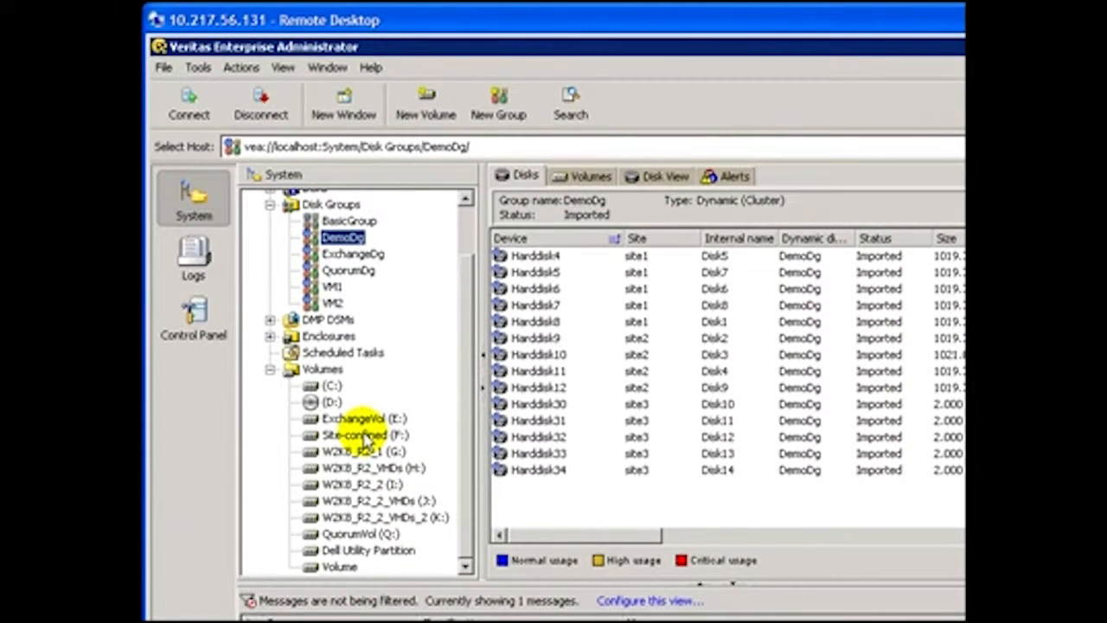
{"action": "right_click", "coordinate": [365, 437]}
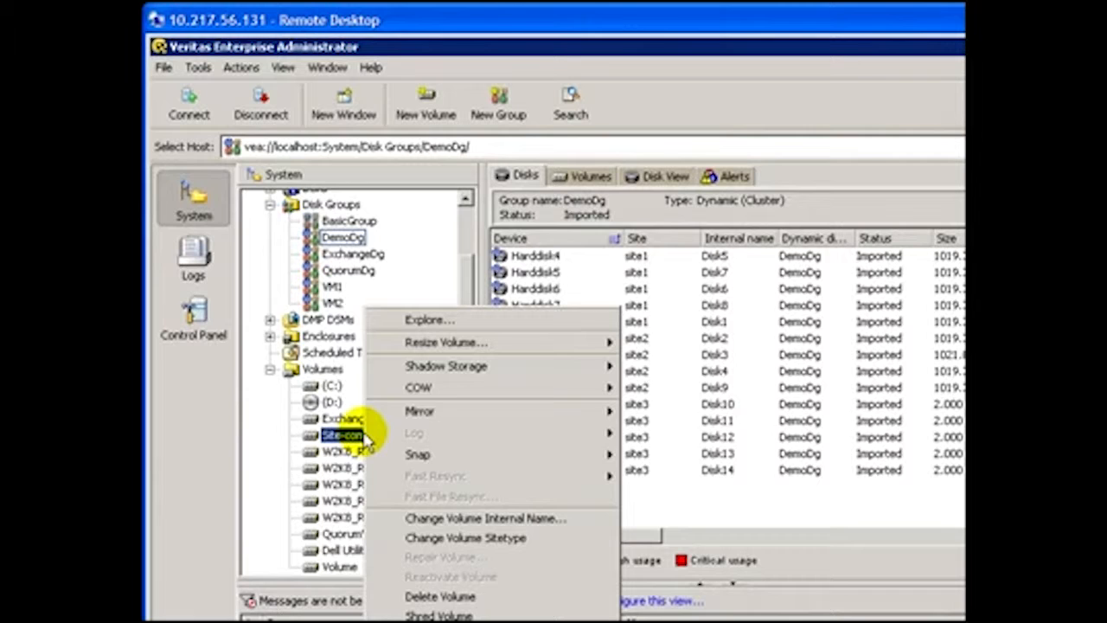
{"action": "mouse_move", "coordinate": [606, 413]}
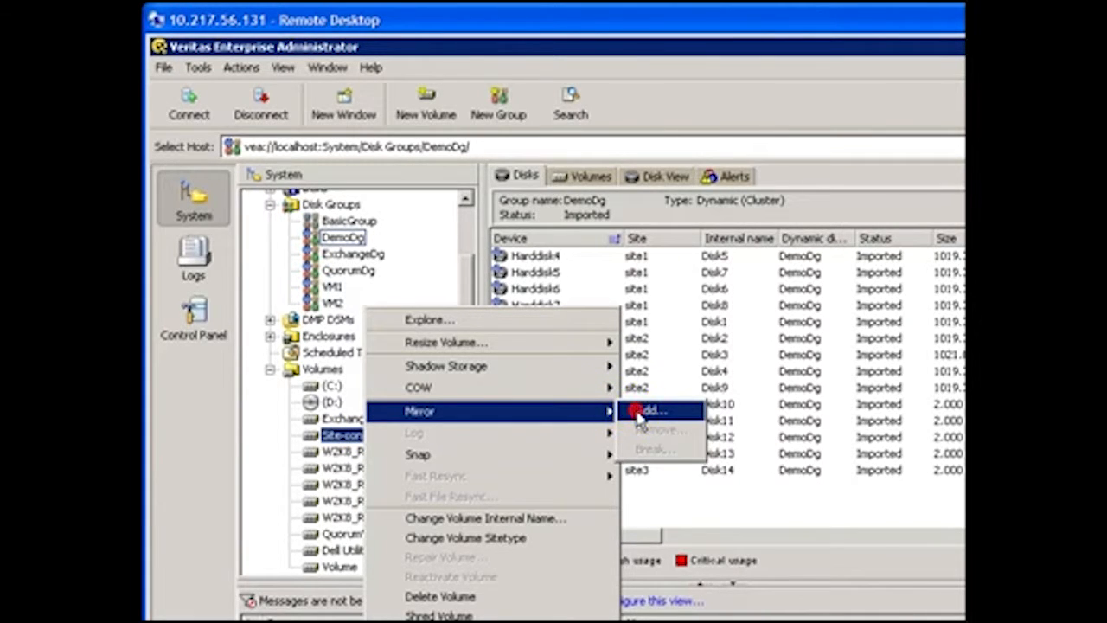
{"action": "left_click", "coordinate": [642, 412]}
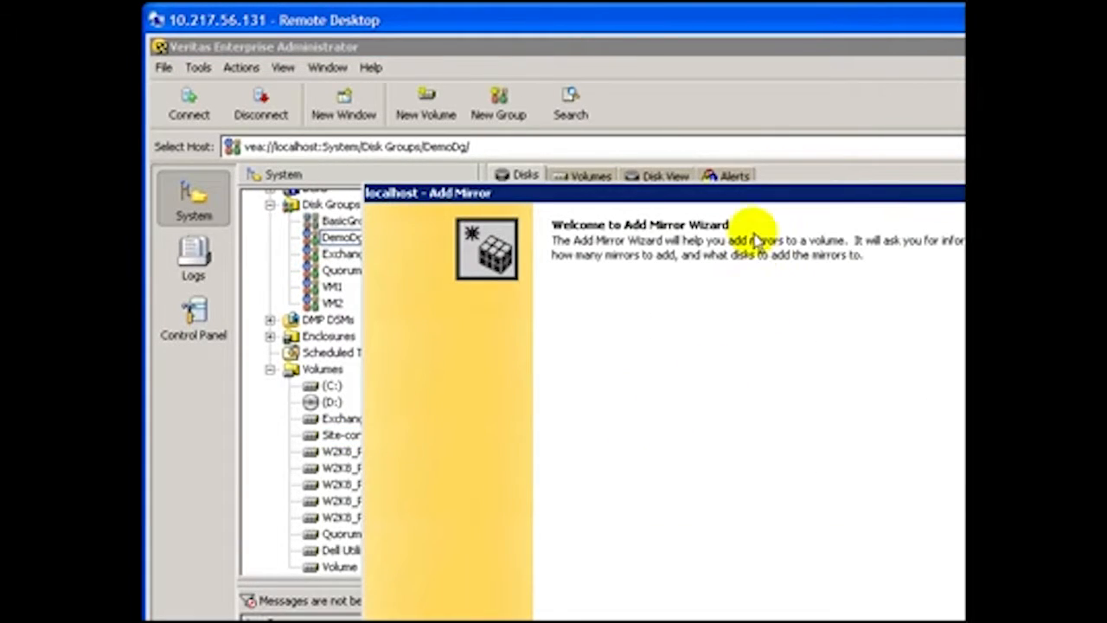
{"action": "left_click_drag", "start_coordinate": [736, 189], "coordinate": [728, 134]}
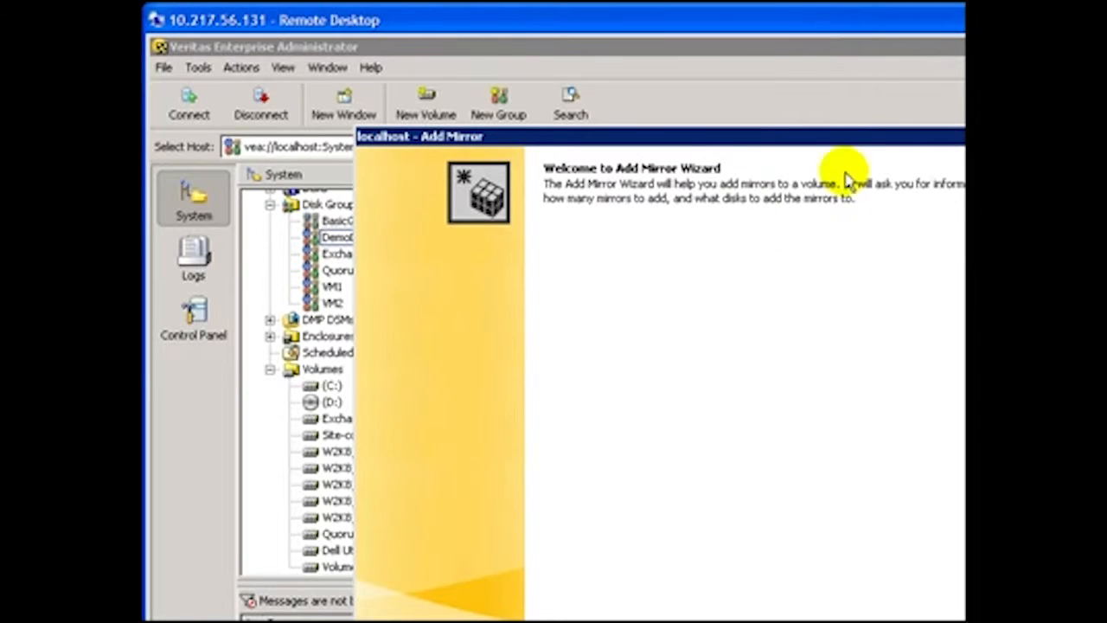
{"action": "double_click", "coordinate": [769, 21]}
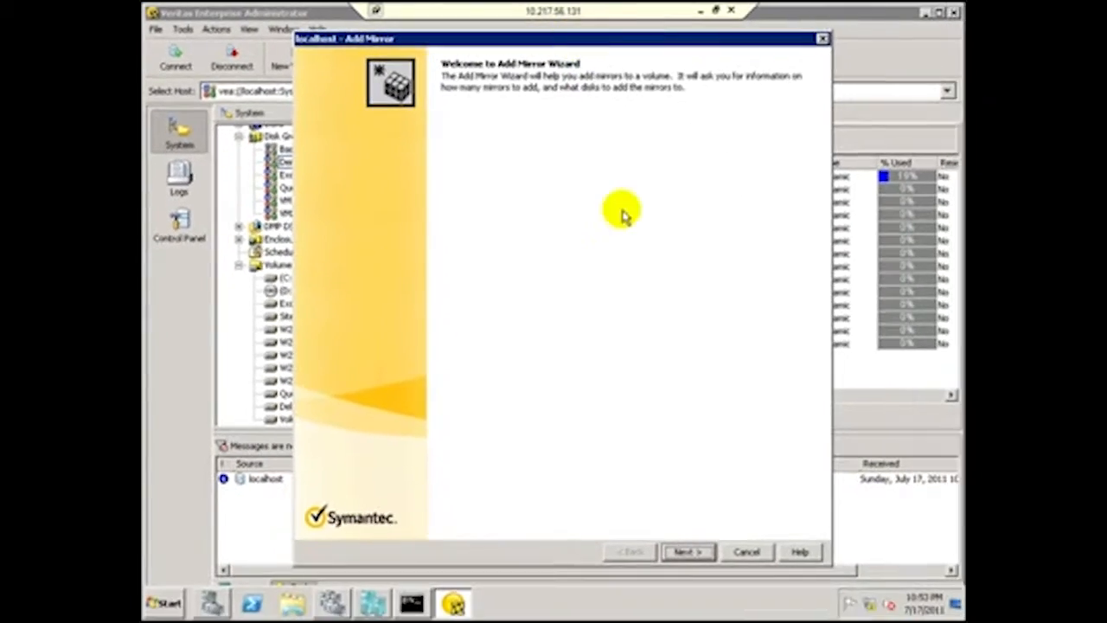
{"action": "left_click", "coordinate": [687, 553]}
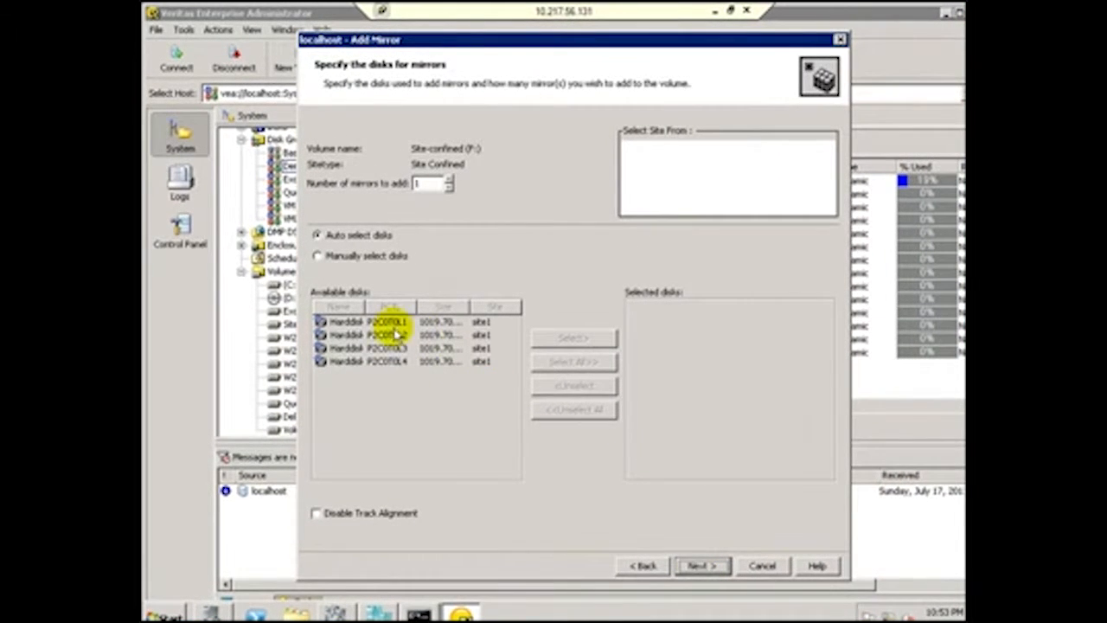
Check the available disk names under manual selection, return to automatic selection, and add one mirror to the volume.
{"action": "left_click", "coordinate": [360, 257]}
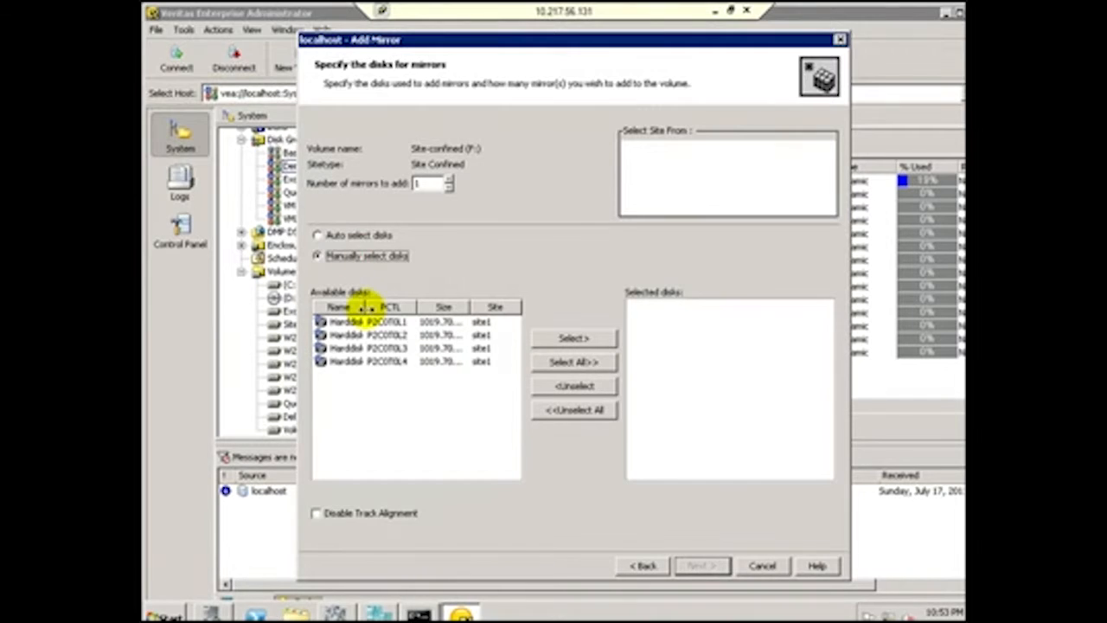
{"action": "left_click_drag", "start_coordinate": [367, 307], "coordinate": [385, 308]}
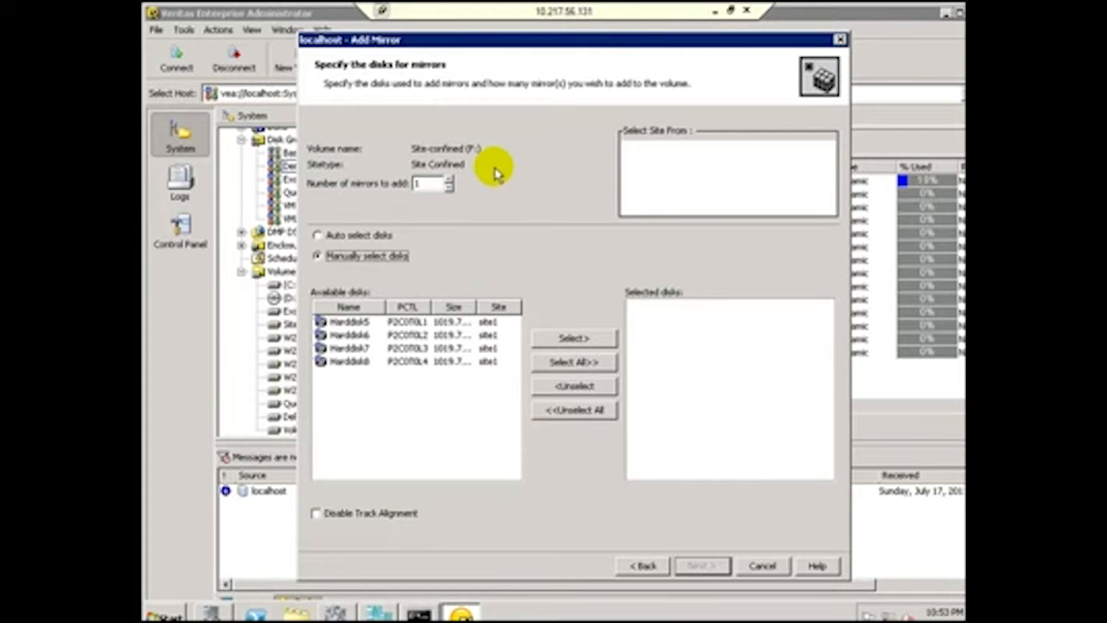
{"action": "left_click", "coordinate": [362, 322]}
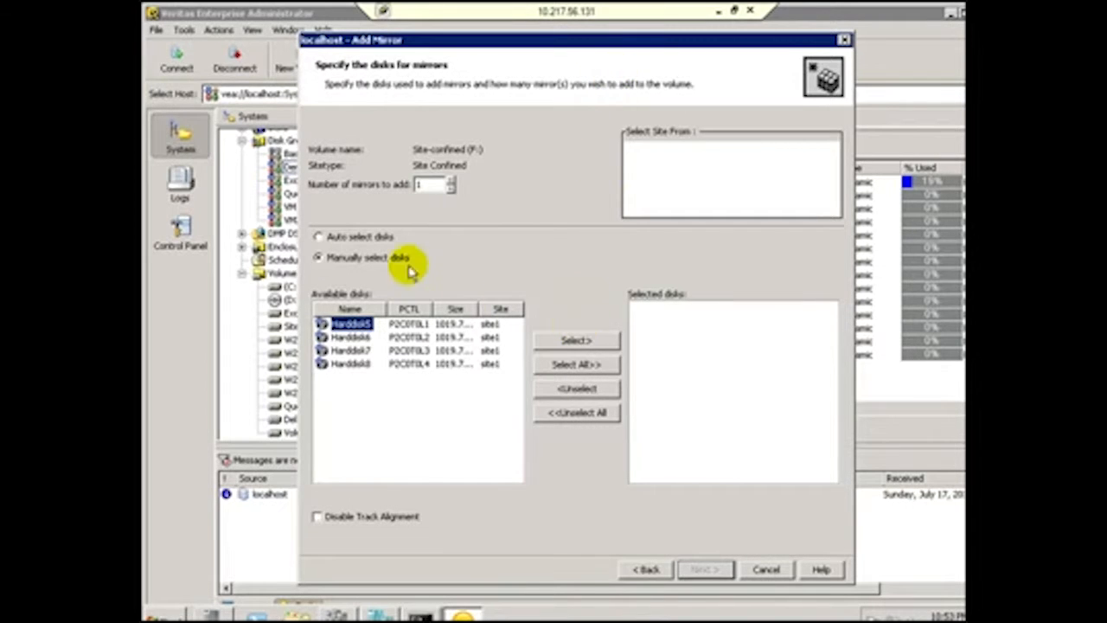
{"action": "left_click", "coordinate": [382, 239]}
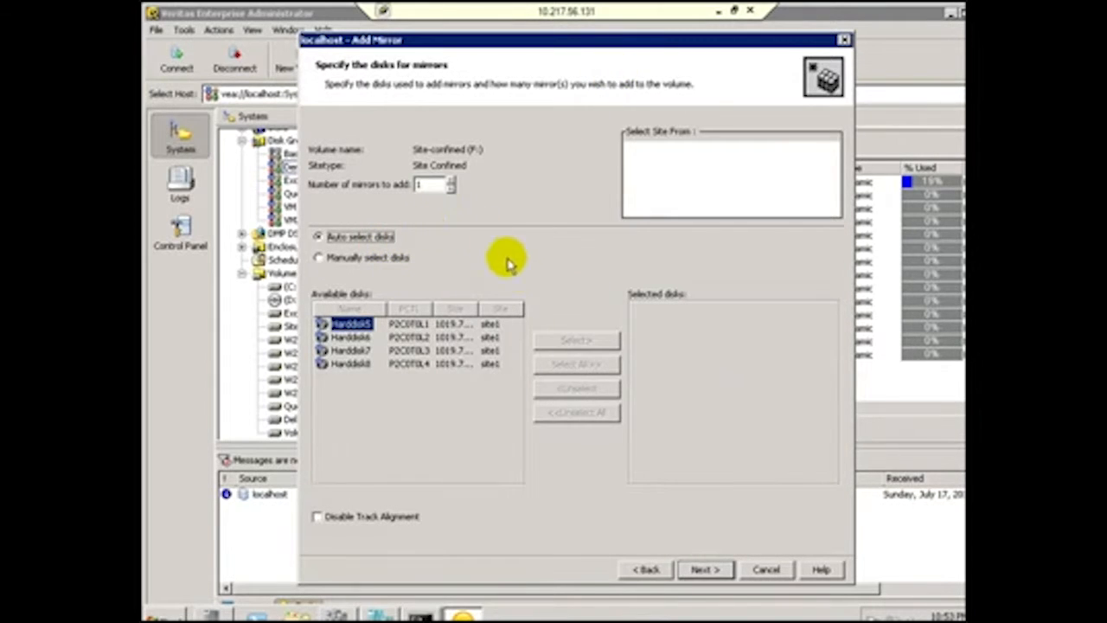
{"action": "left_click", "coordinate": [704, 569]}
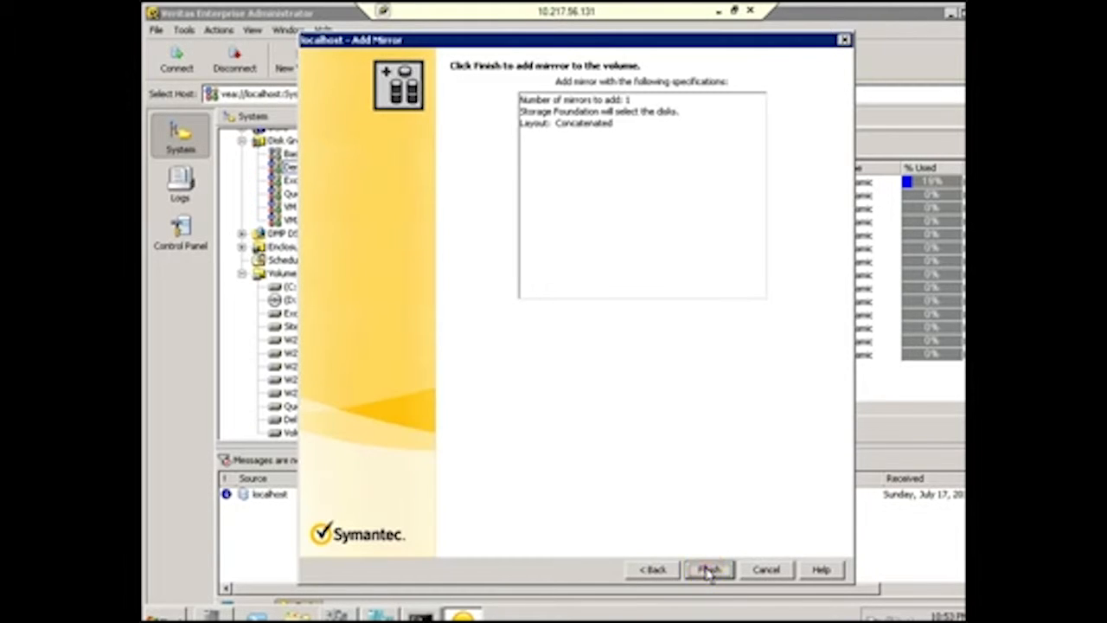
{"action": "left_click", "coordinate": [707, 571]}
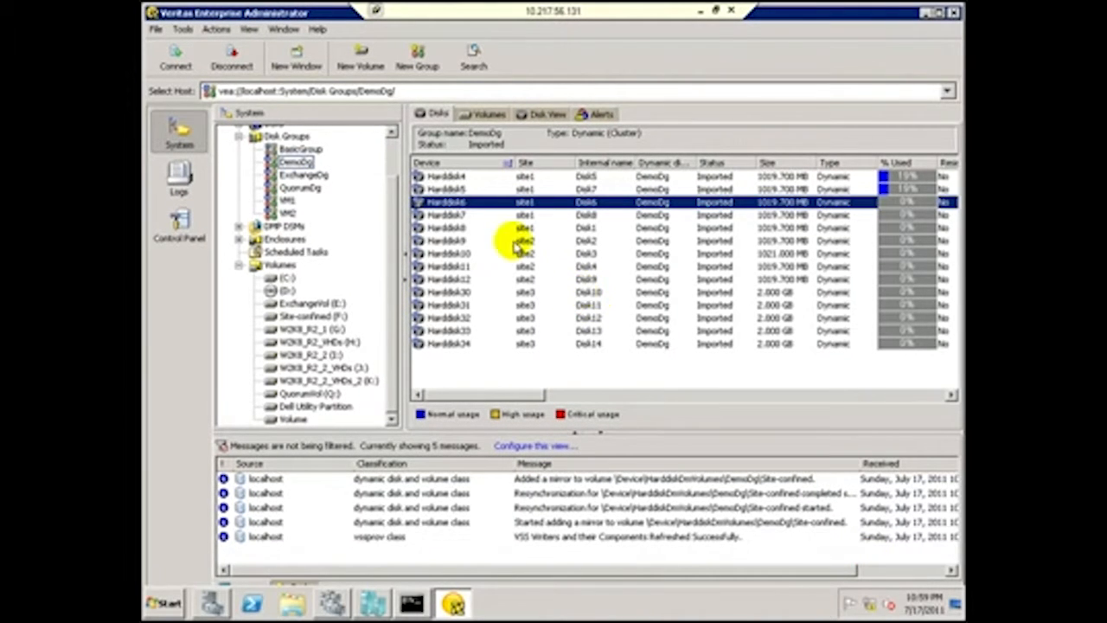
Start a new volume in DemoDg with the Site Separated preference across site1, site2 and site3, using automatic disk selection.
{"action": "right_click", "coordinate": [459, 202]}
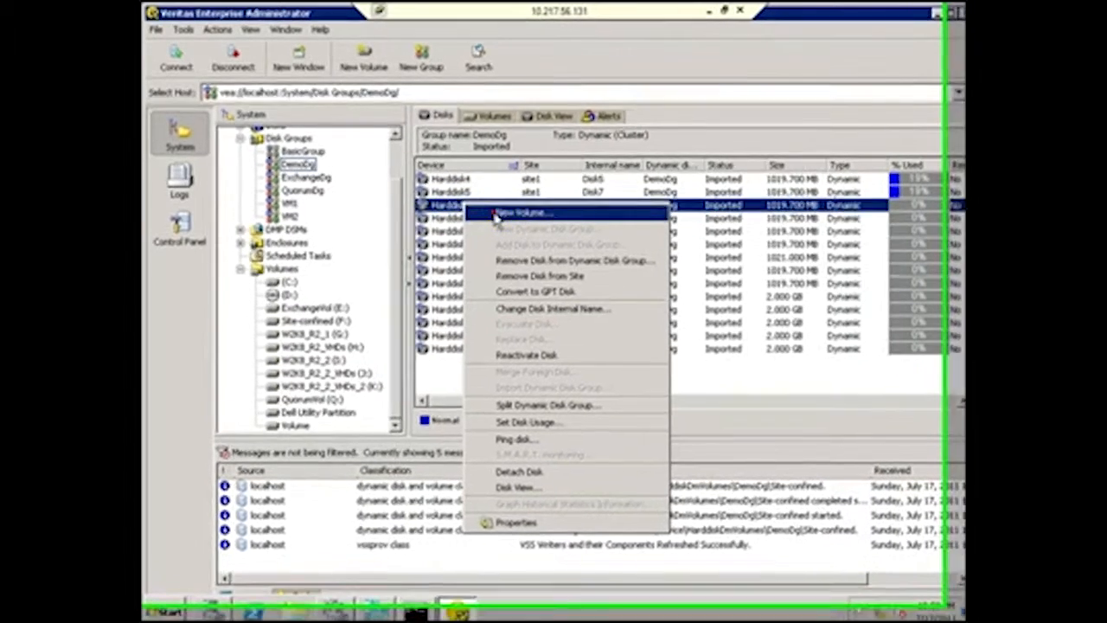
{"action": "left_click", "coordinate": [490, 209]}
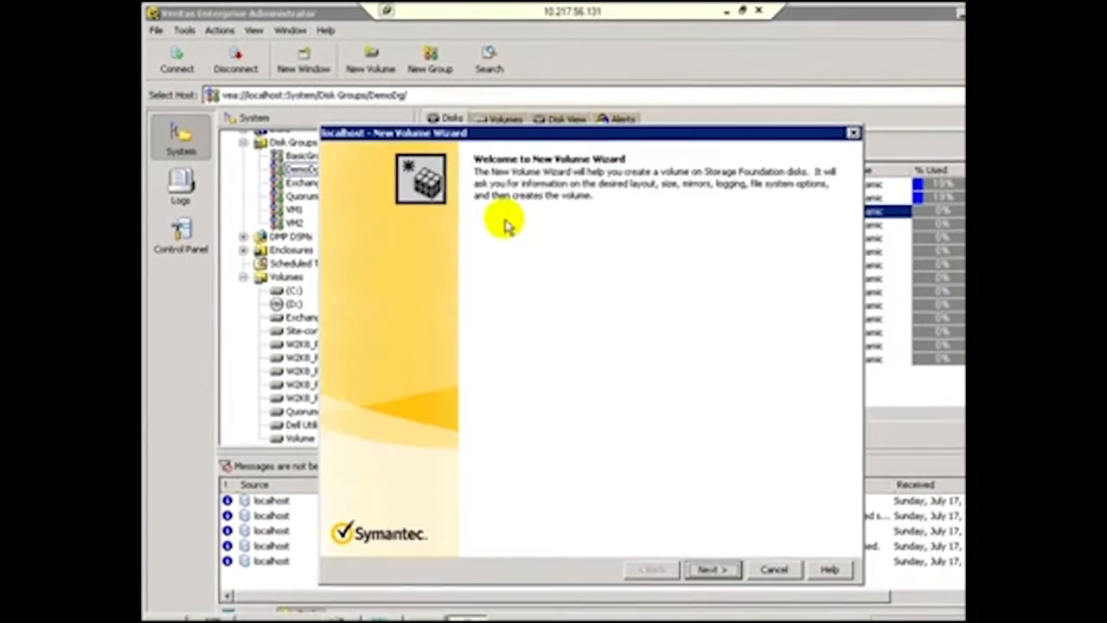
{"action": "left_click", "coordinate": [709, 570]}
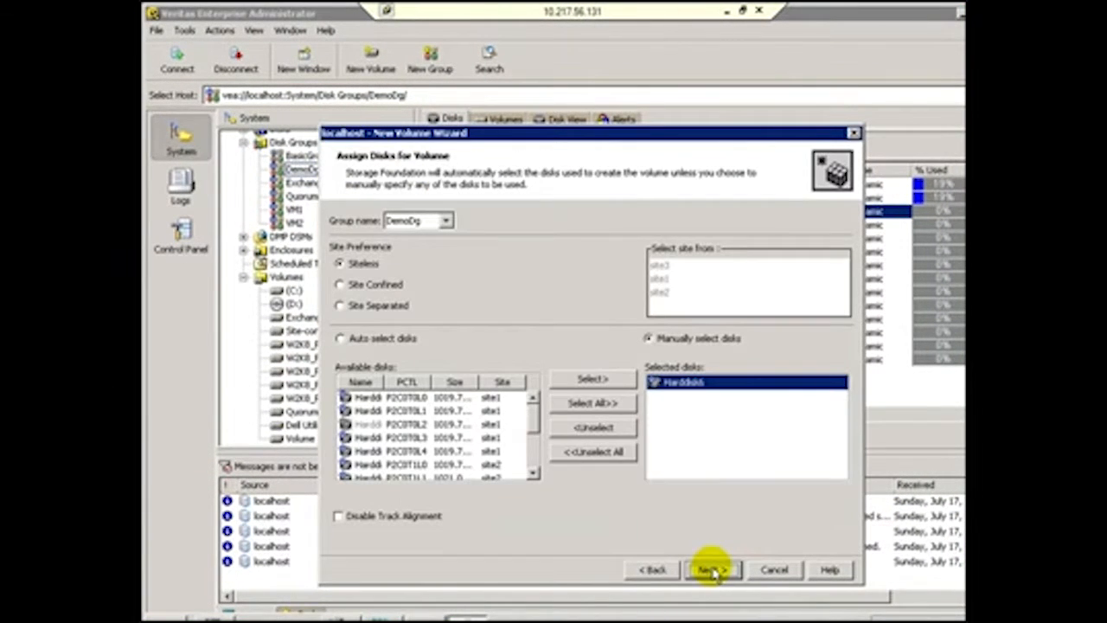
{"action": "left_click", "coordinate": [338, 305]}
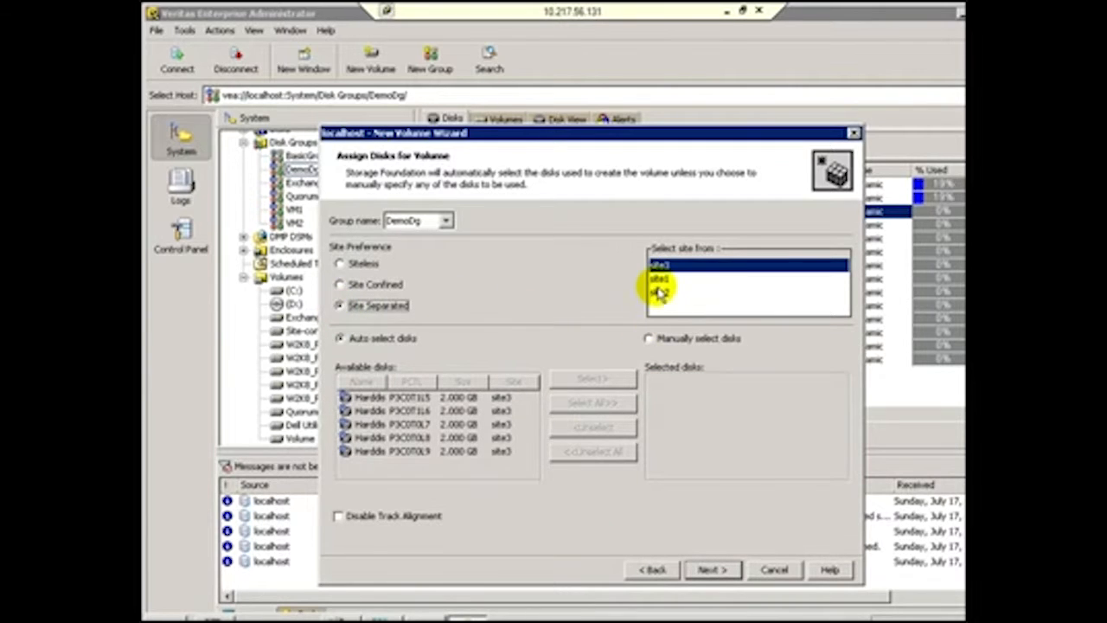
{"action": "left_click", "coordinate": [659, 279]}
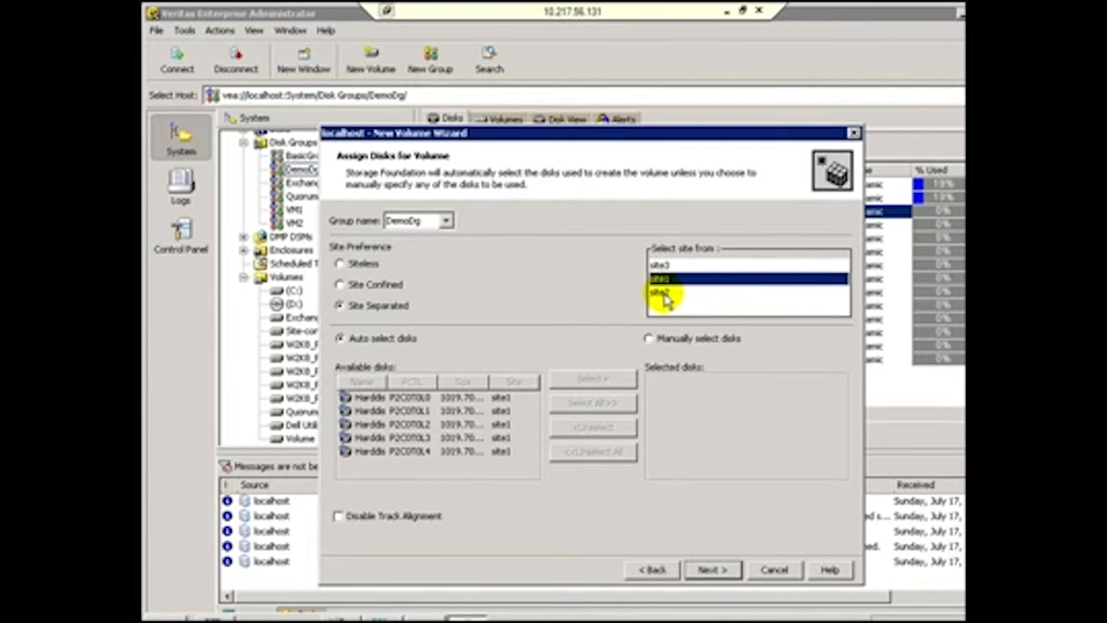
{"action": "left_click", "coordinate": [664, 294], "text": "ctrl"}
{"action": "left_click", "coordinate": [662, 267], "text": "ctrl"}
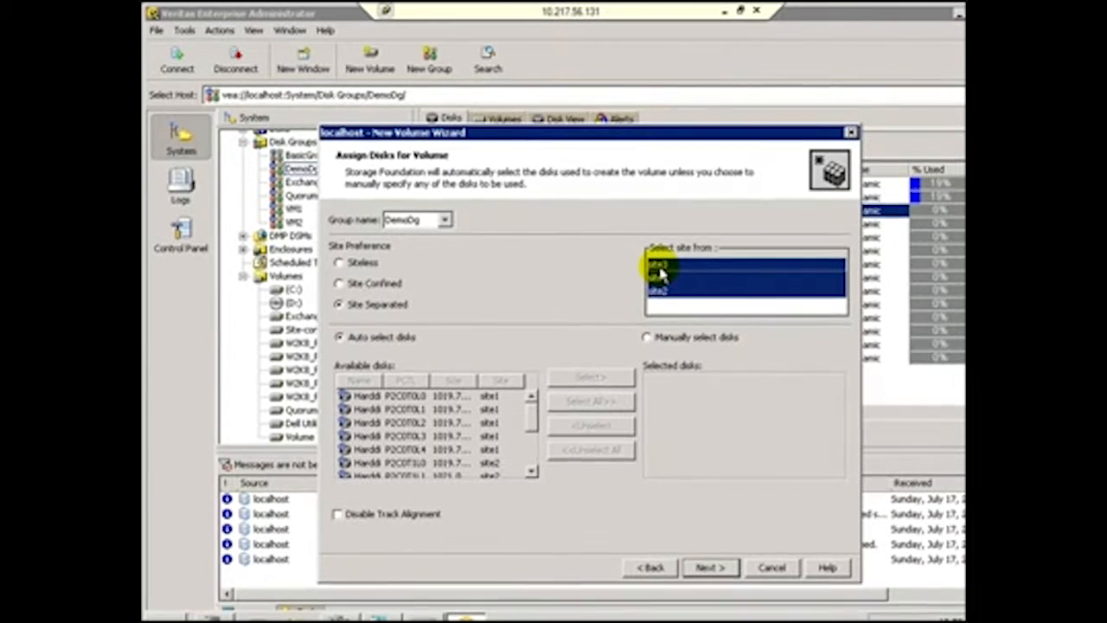
{"action": "left_click", "coordinate": [709, 569]}
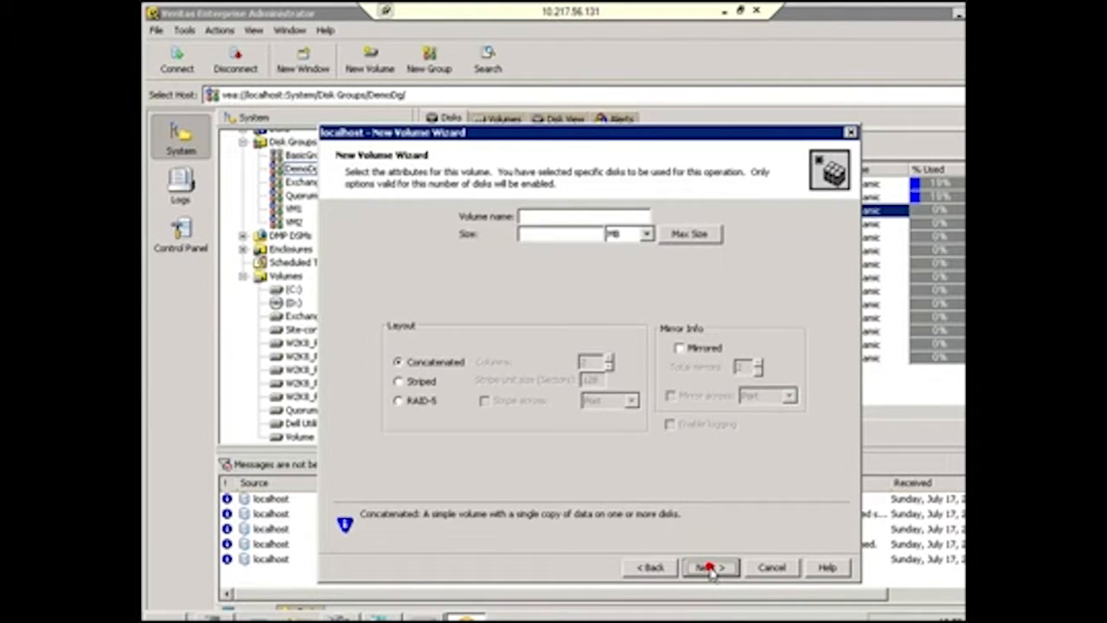
Name the volume Site-separated, set its size to 200 MB, and make it Concatenated and mirrored with 3 total mirrors and logging enabled.
{"action": "left_click", "coordinate": [569, 214]}
{"action": "type", "text": "Site"}
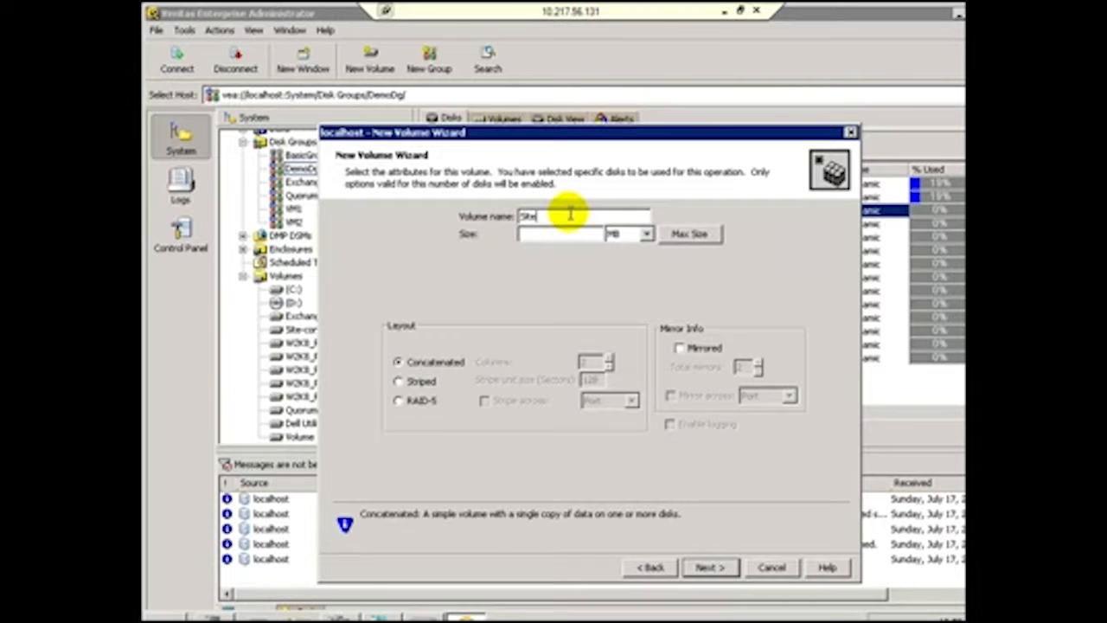
{"action": "type", "text": "-separated"}
{"action": "type", "text": "200"}
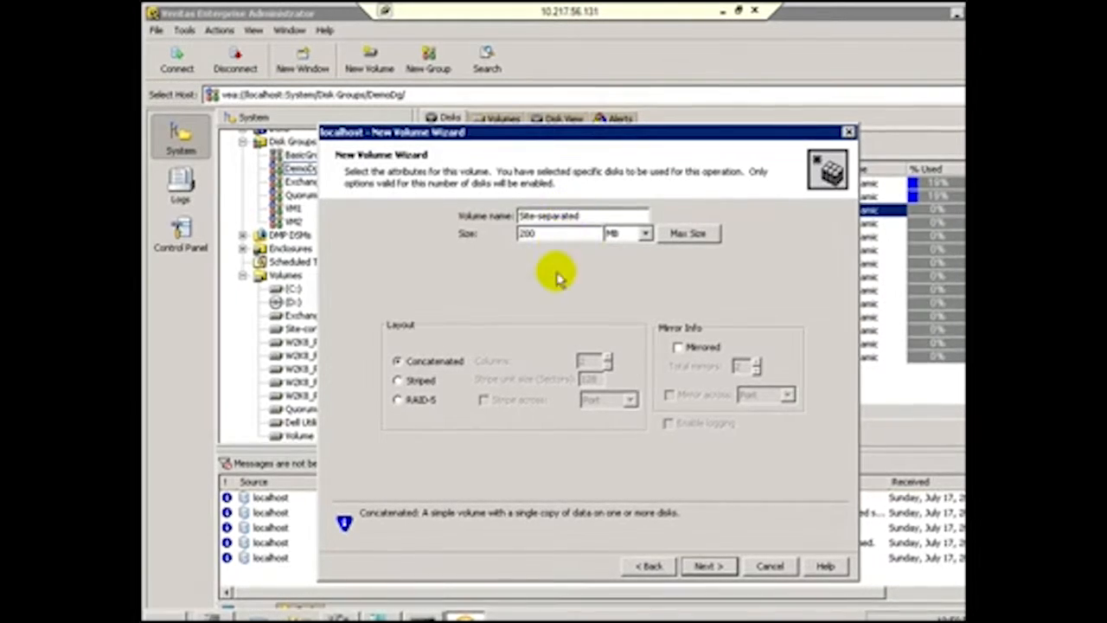
{"action": "left_click", "coordinate": [679, 349]}
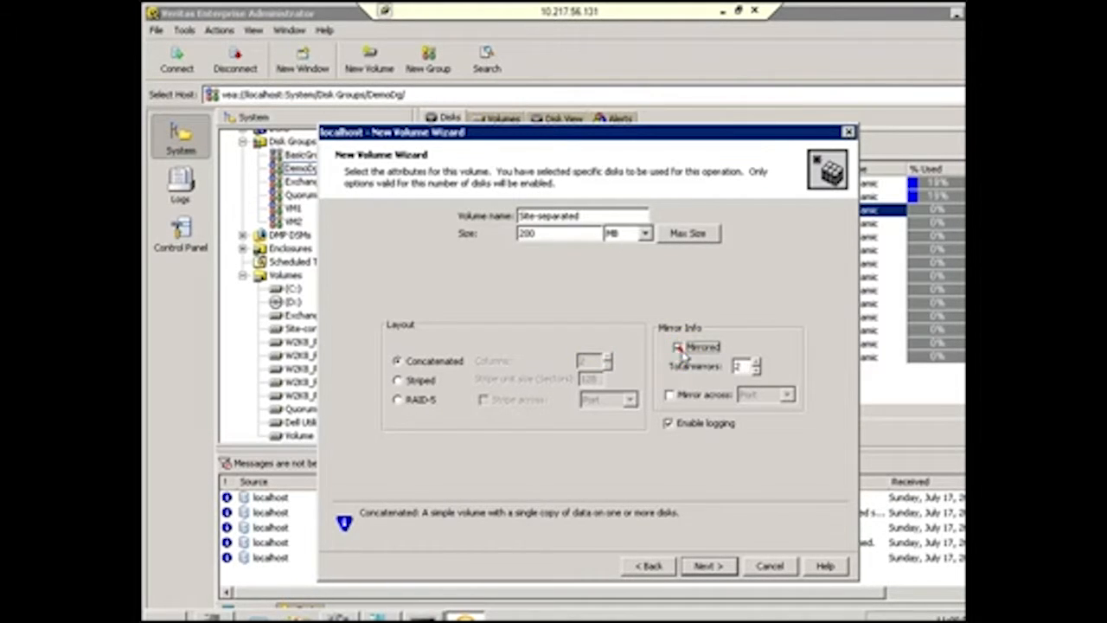
{"action": "left_click", "coordinate": [756, 363]}
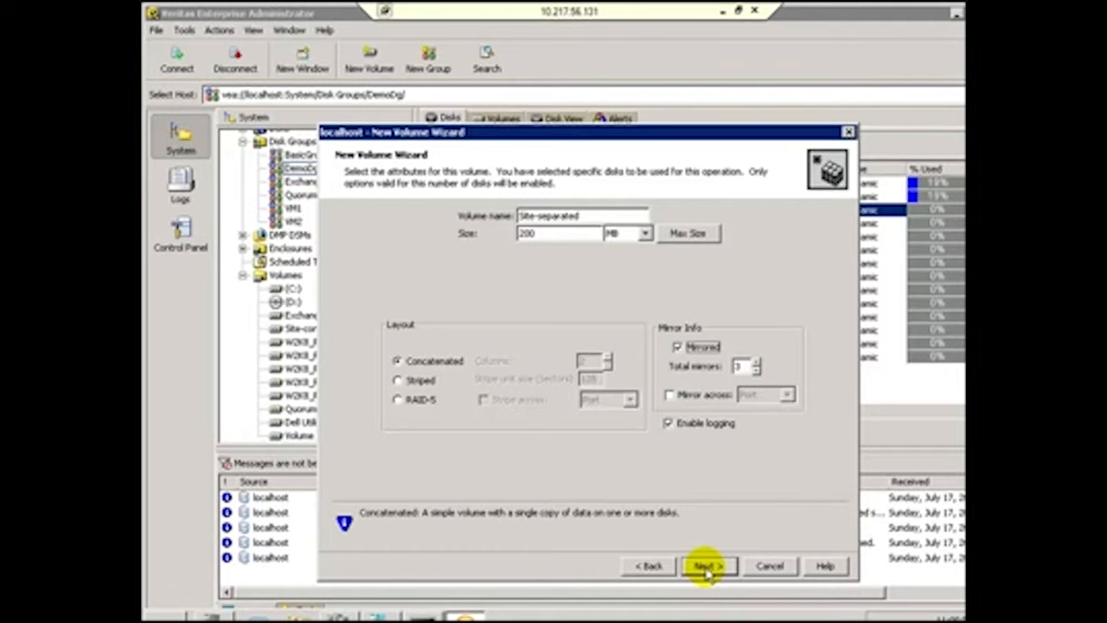
{"action": "left_click", "coordinate": [707, 567]}
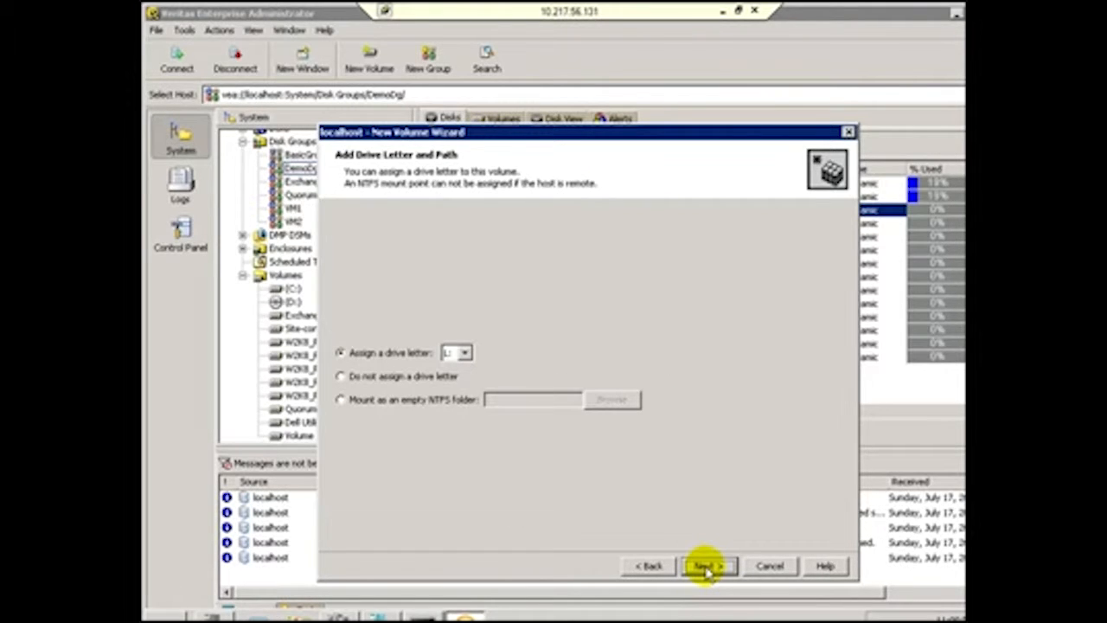
Accept drive letter L: and the NTFS quick format with default allocation size, and create the Site-separated volume.
{"action": "left_click", "coordinate": [707, 568]}
{"action": "left_click", "coordinate": [708, 568]}
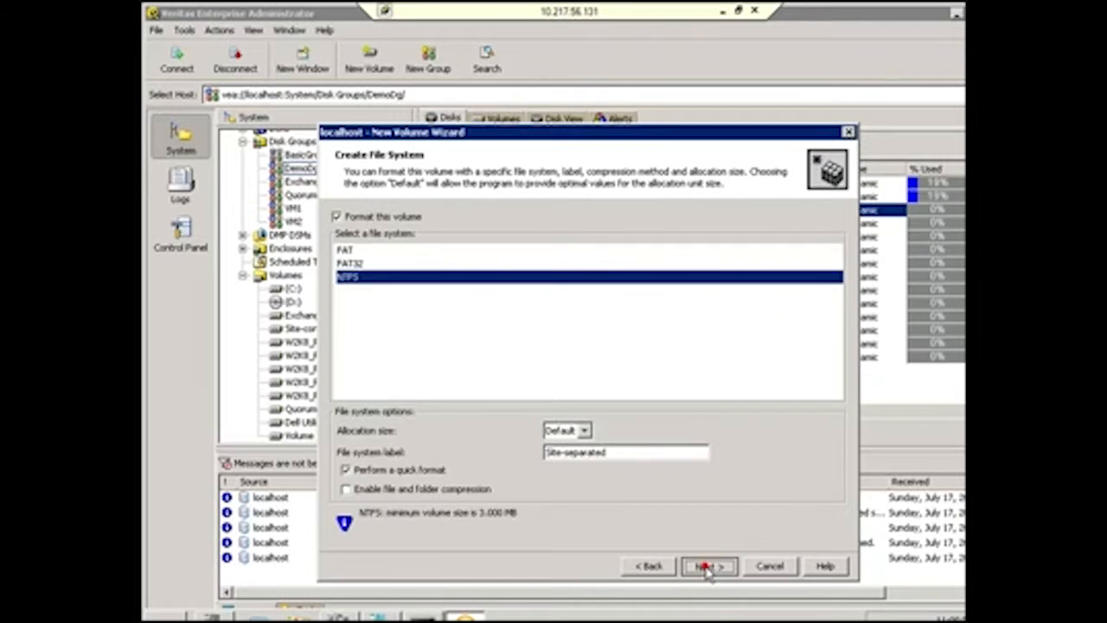
{"action": "left_click", "coordinate": [706, 567]}
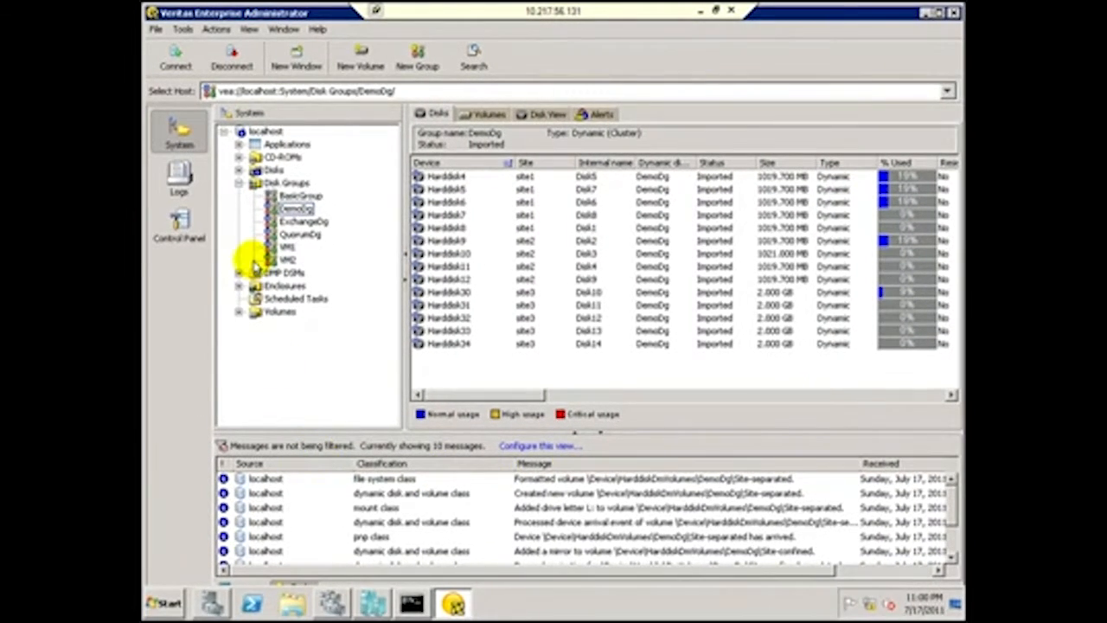
Examine the disks, their sites and the mirrors of the Site-separated (L:) volume.
{"action": "left_click", "coordinate": [239, 312]}
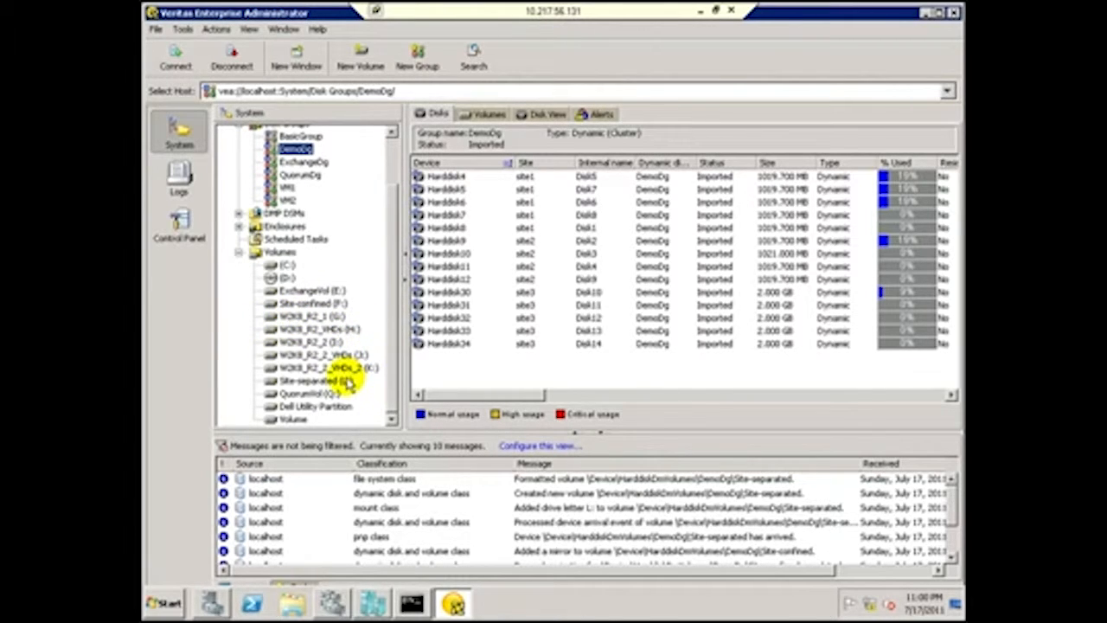
{"action": "left_click", "coordinate": [348, 381]}
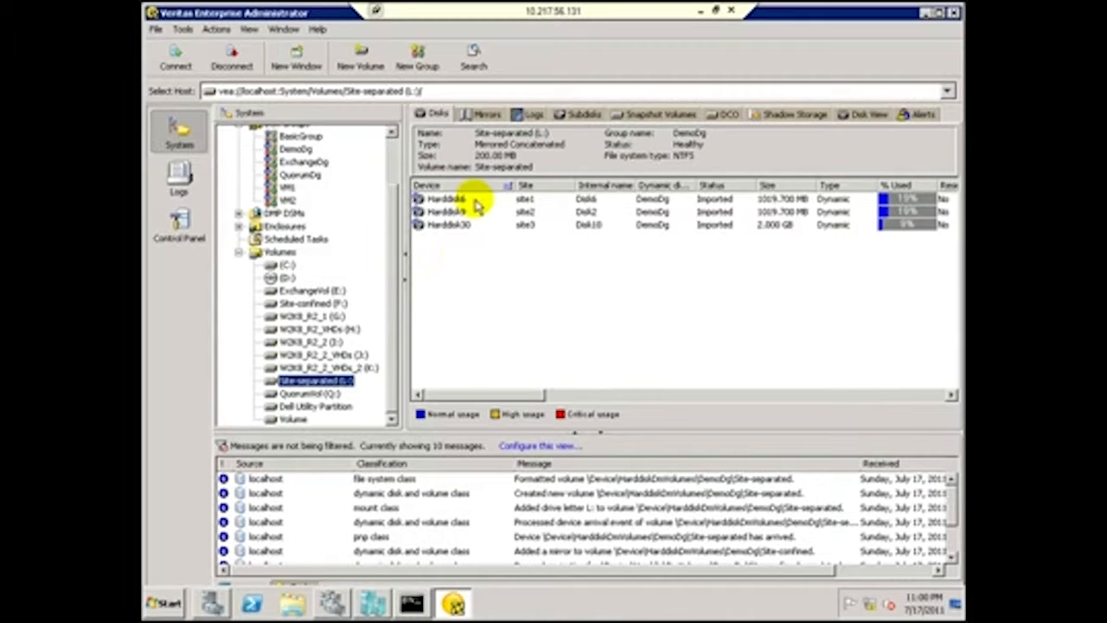
{"action": "left_click", "coordinate": [478, 114]}
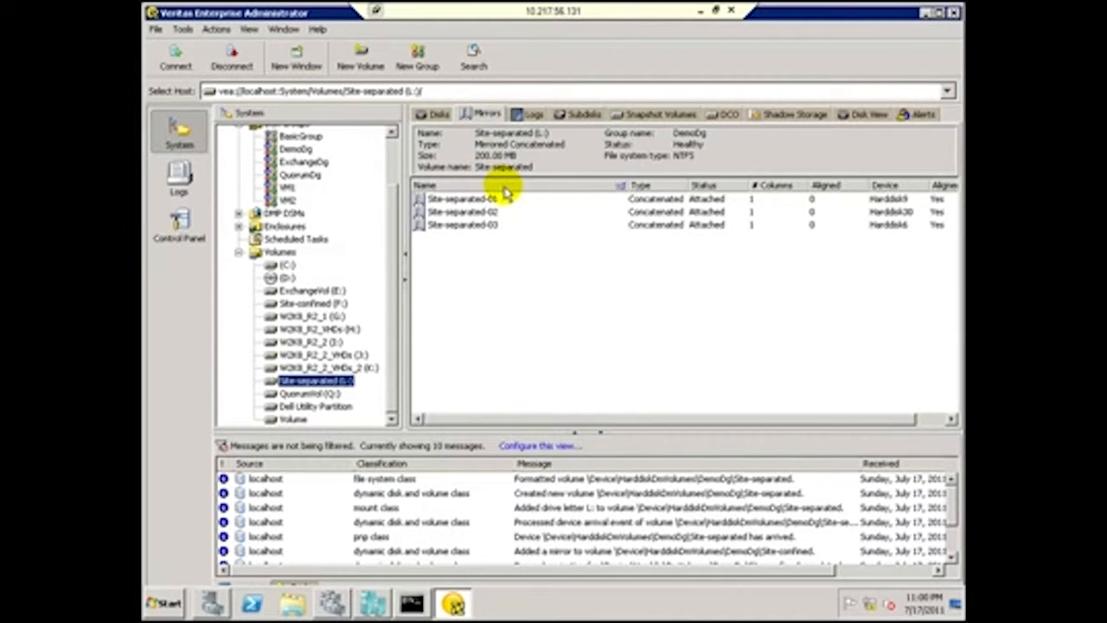
Match each of the three mirrors of the Site-separated (L:) volume to its device and that disk's site.
{"action": "left_click", "coordinate": [436, 116]}
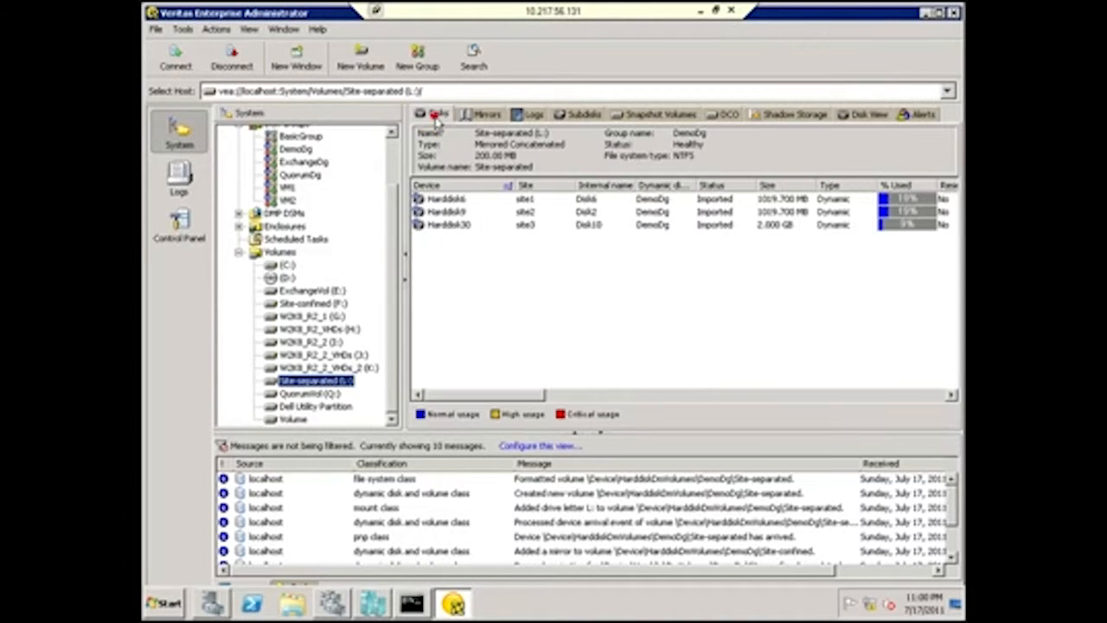
{"action": "left_click", "coordinate": [484, 116]}
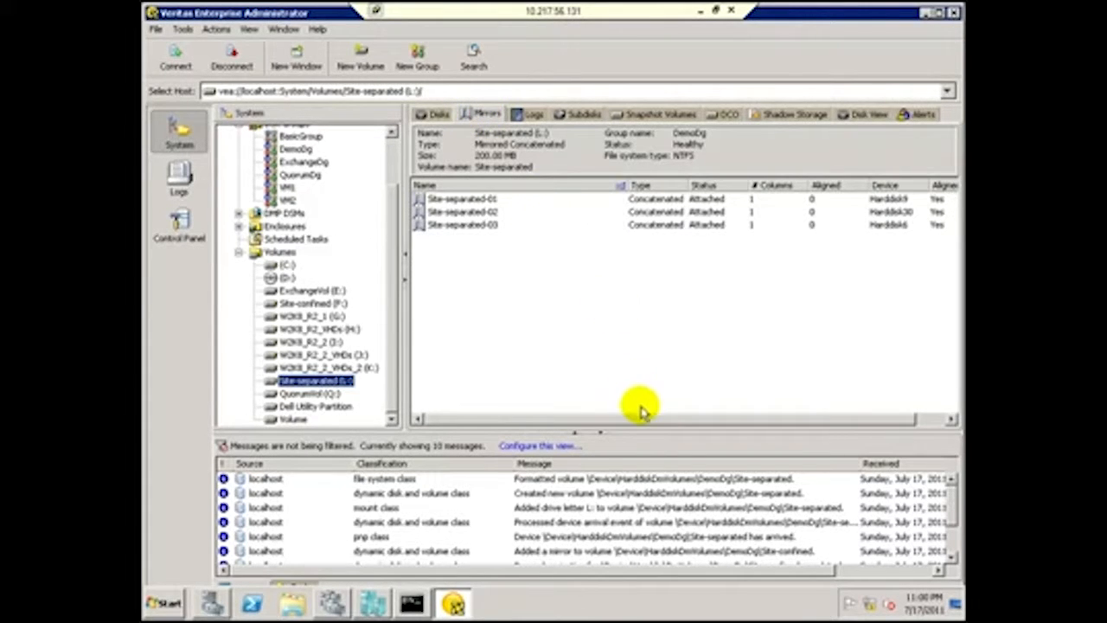
{"action": "left_click_drag", "start_coordinate": [637, 420], "coordinate": [675, 422]}
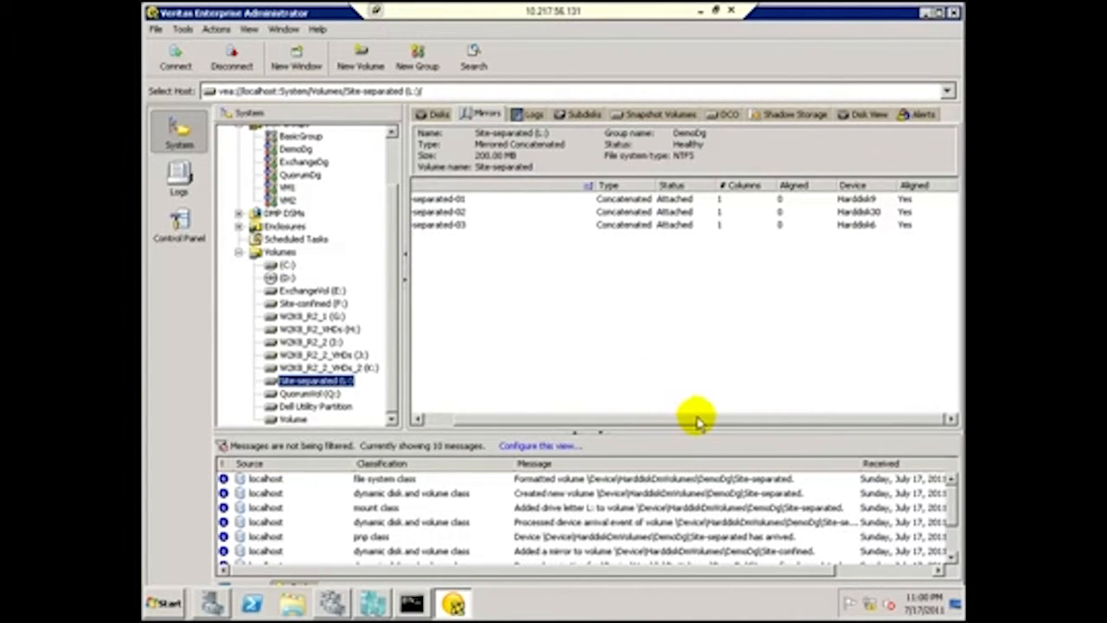
{"action": "left_click", "coordinate": [857, 227]}
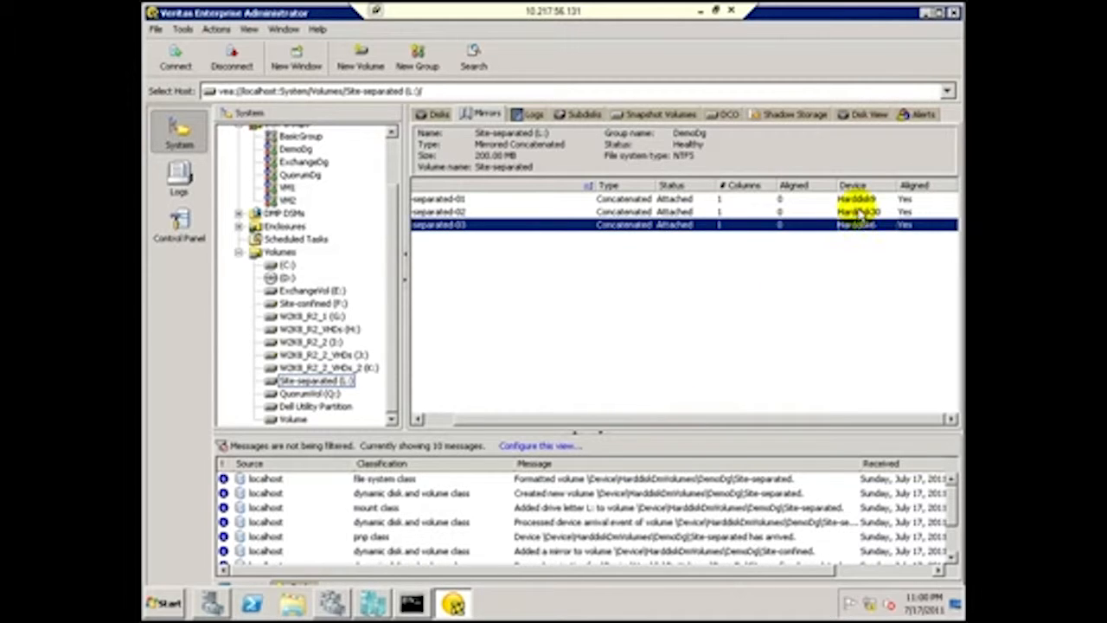
{"action": "left_click", "coordinate": [856, 199]}
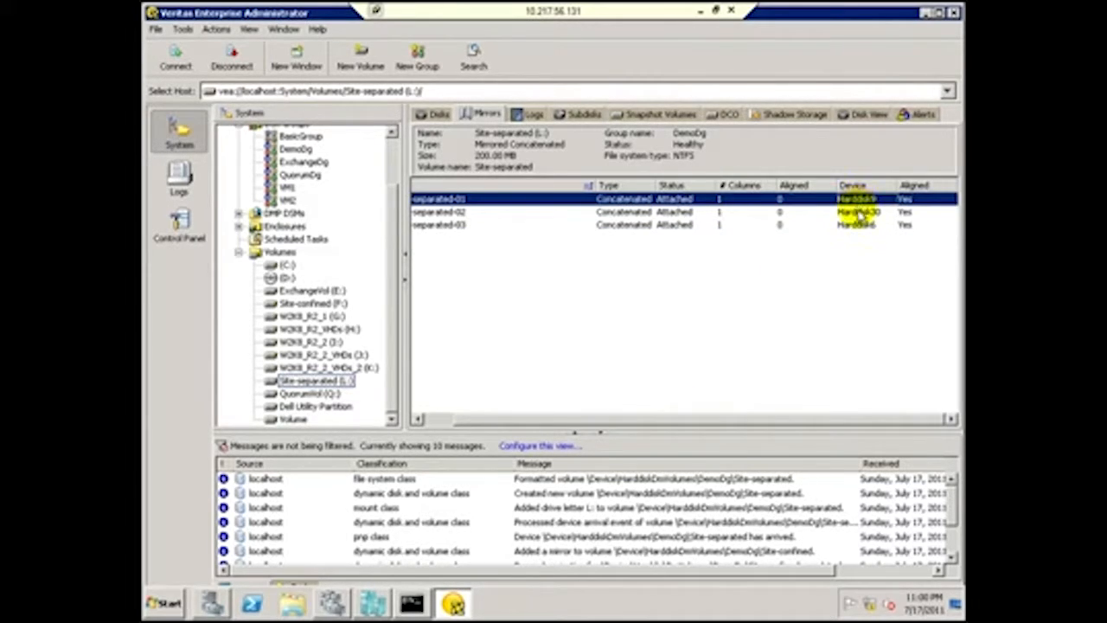
{"action": "left_click", "coordinate": [859, 212]}
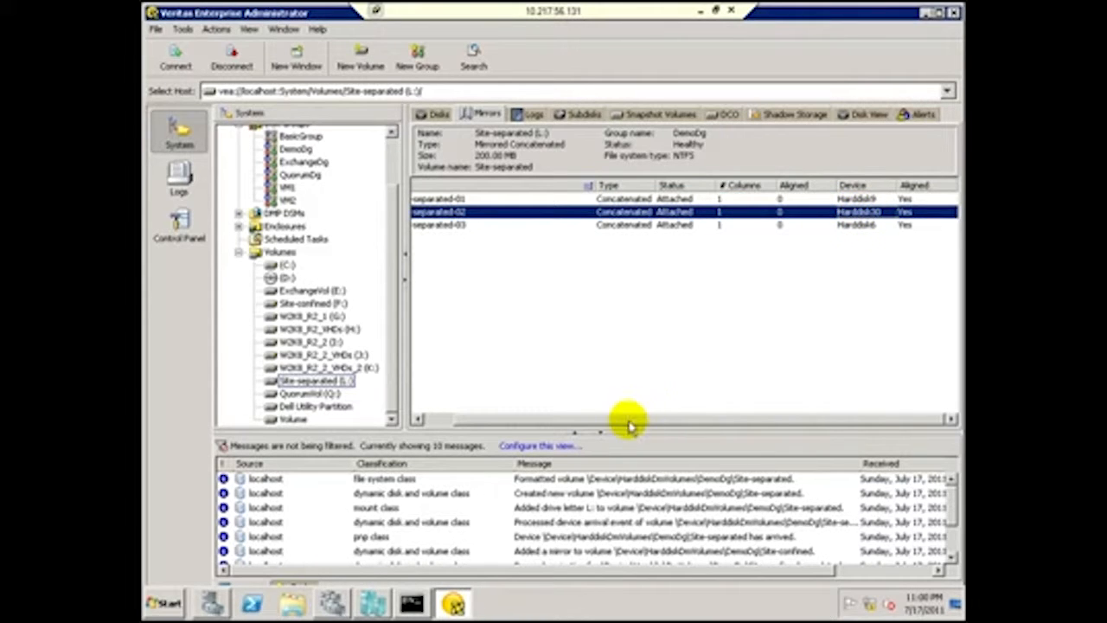
{"action": "left_click_drag", "start_coordinate": [628, 426], "coordinate": [571, 423]}
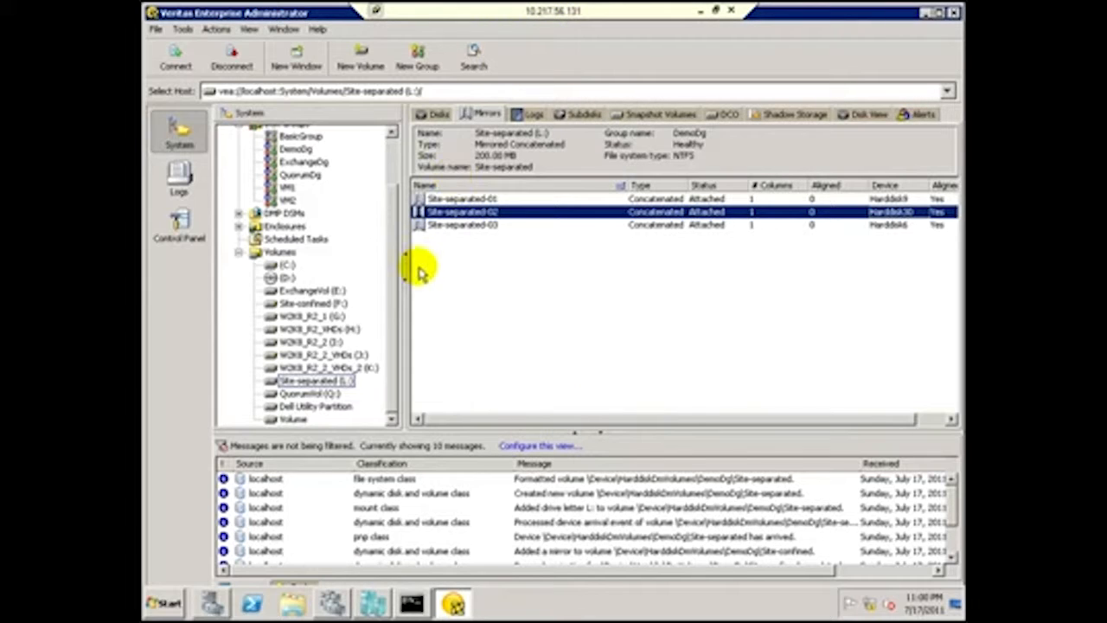
Remove the Site-separated-02 mirror on Harddisk30 from the Site-separated (L:) volume, and display the volume's disks.
{"action": "right_click", "coordinate": [347, 382]}
{"action": "mouse_move", "coordinate": [450, 301]}
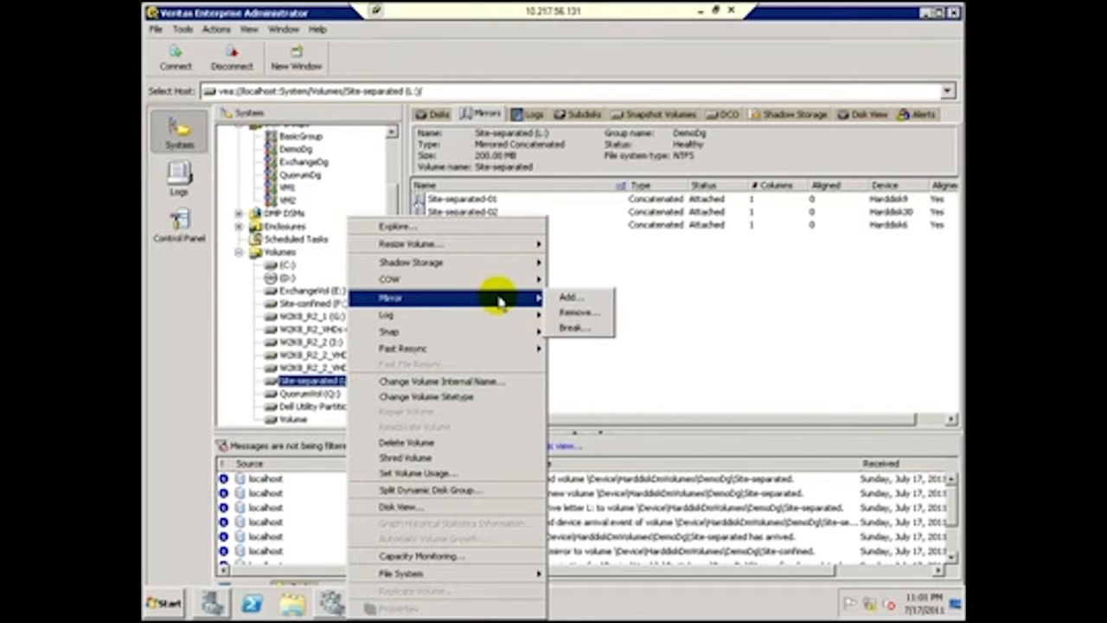
{"action": "left_click", "coordinate": [564, 313]}
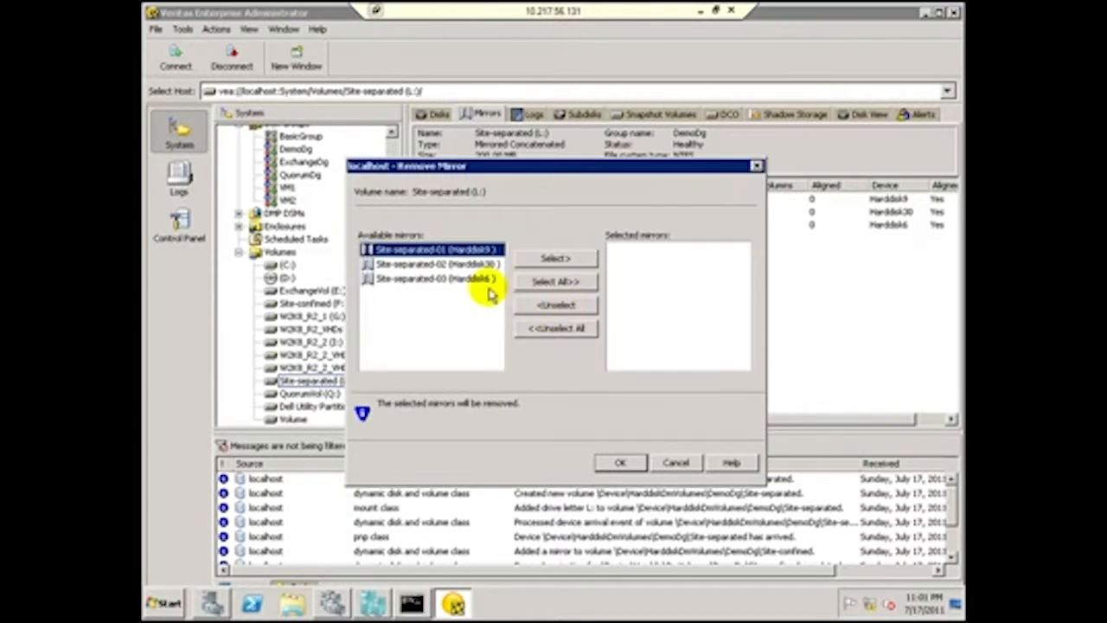
{"action": "double_click", "coordinate": [475, 263]}
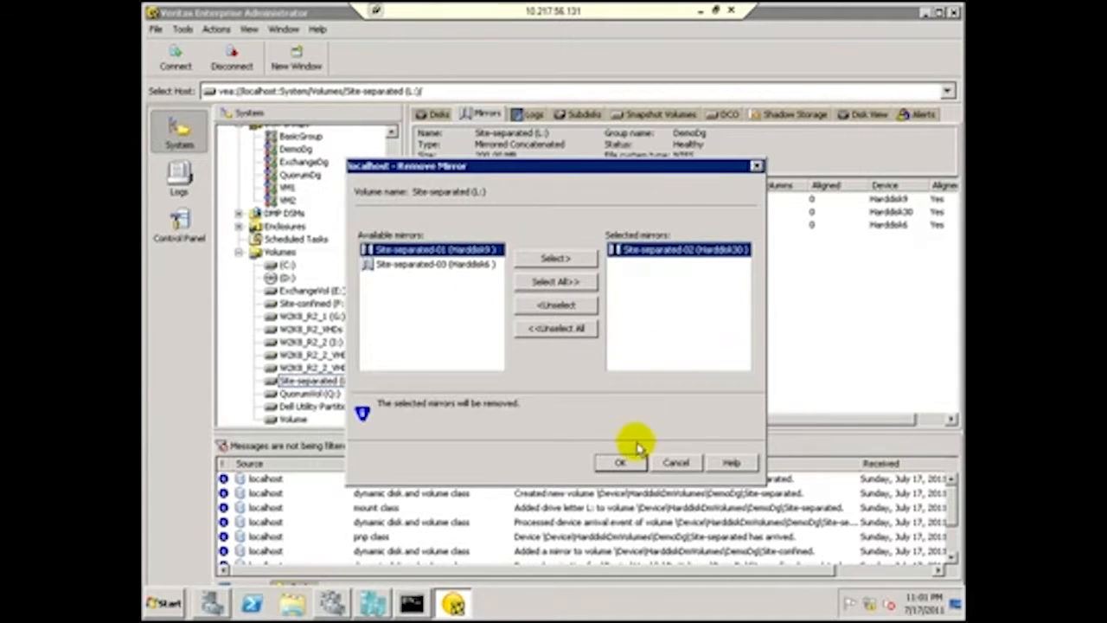
{"action": "left_click", "coordinate": [617, 461]}
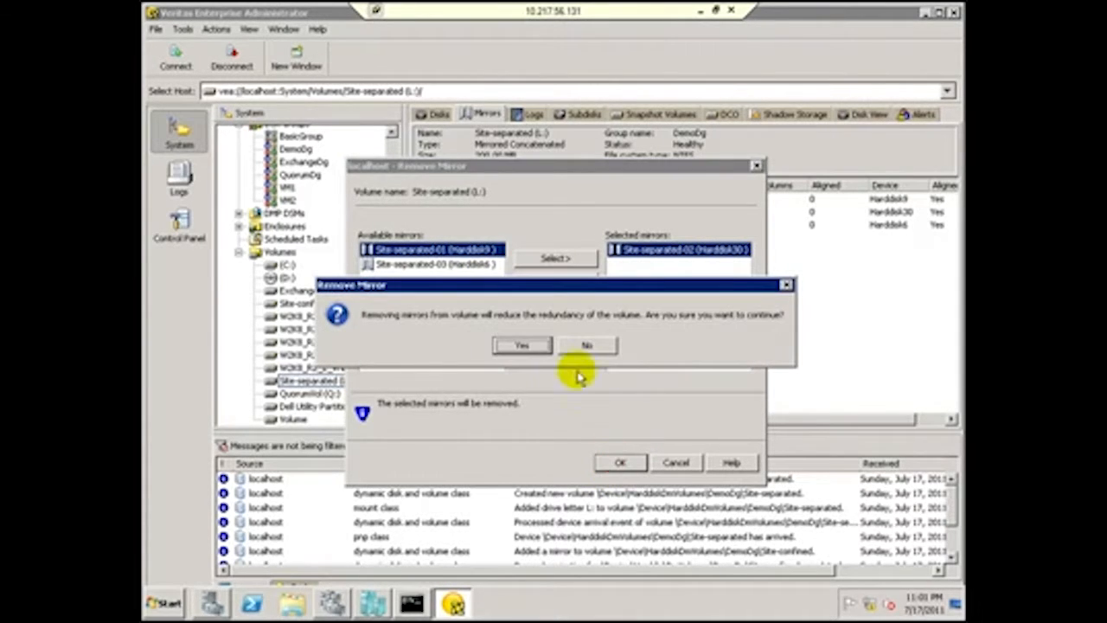
{"action": "left_click", "coordinate": [517, 344]}
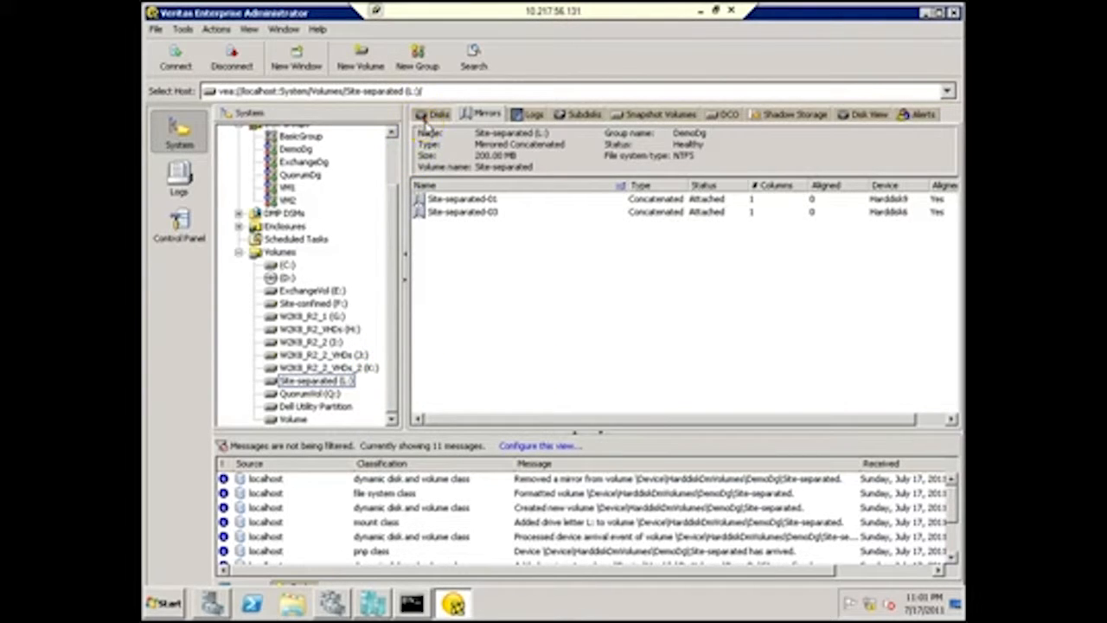
{"action": "left_click", "coordinate": [433, 115]}
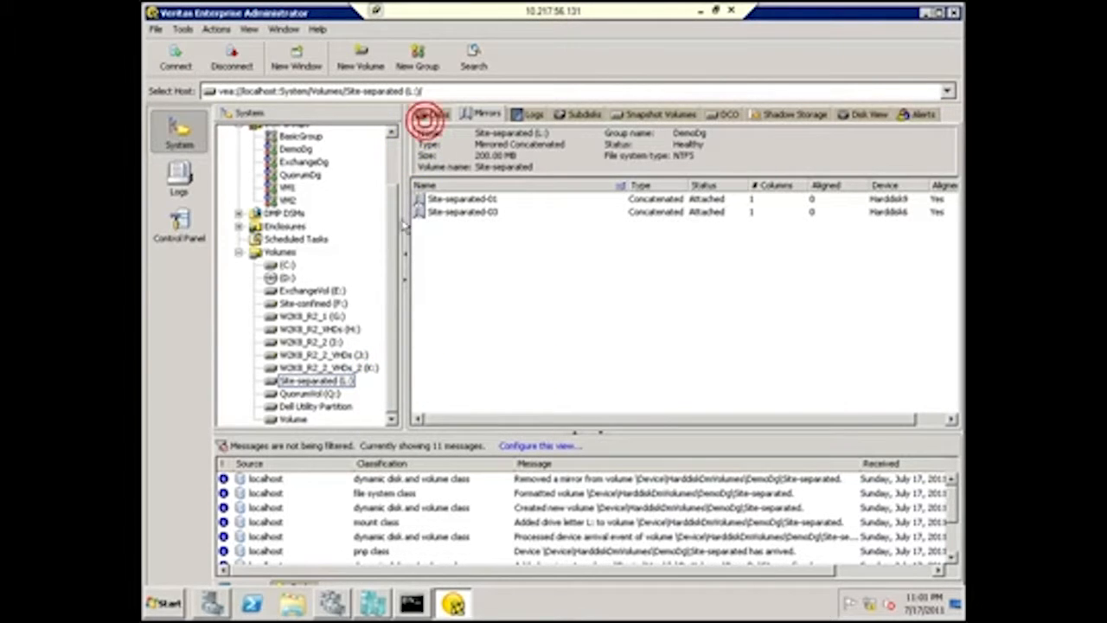
Compare the disks available at each site, and add one mirror on site3 to the Site-separated (L:) volume with automatic disk selection.
{"action": "right_click", "coordinate": [317, 381]}
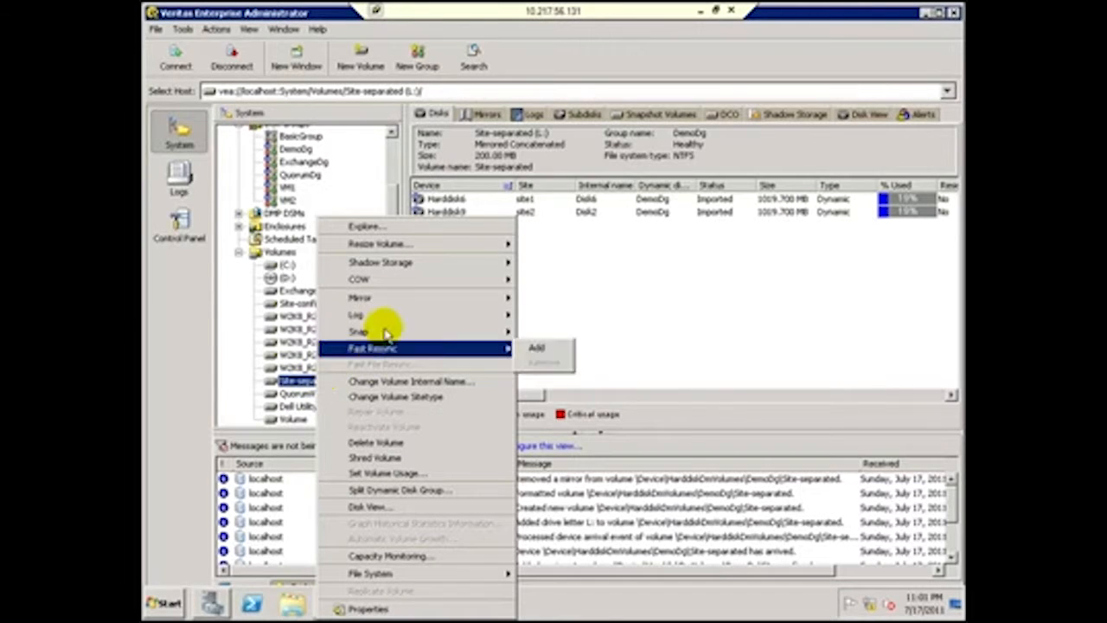
{"action": "mouse_move", "coordinate": [439, 297]}
{"action": "left_click", "coordinate": [524, 297]}
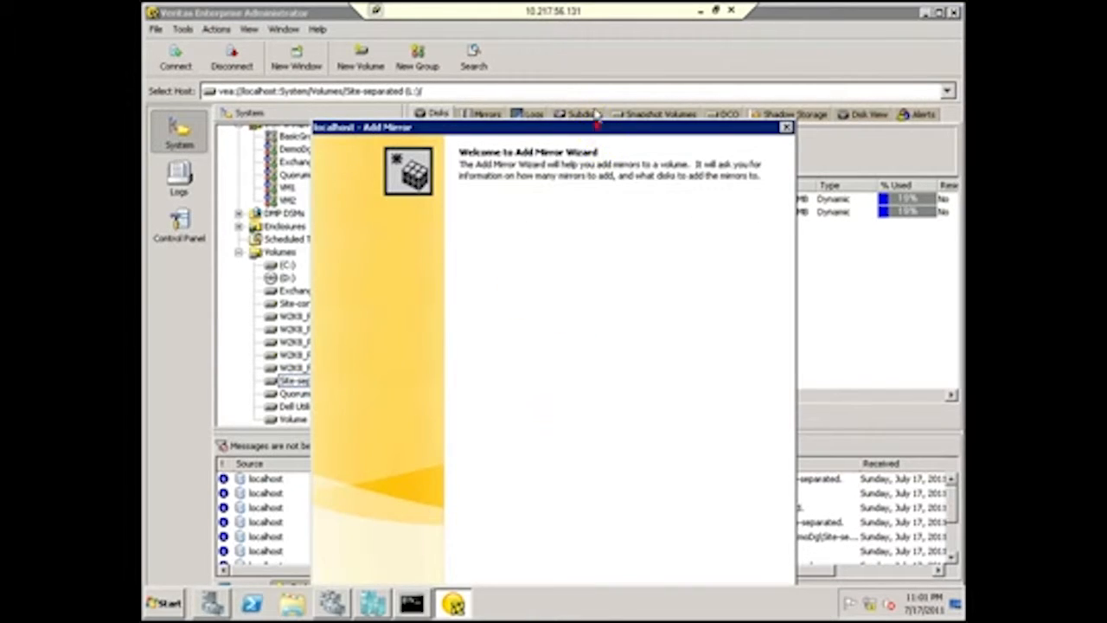
{"action": "left_click_drag", "start_coordinate": [596, 123], "coordinate": [573, 44]}
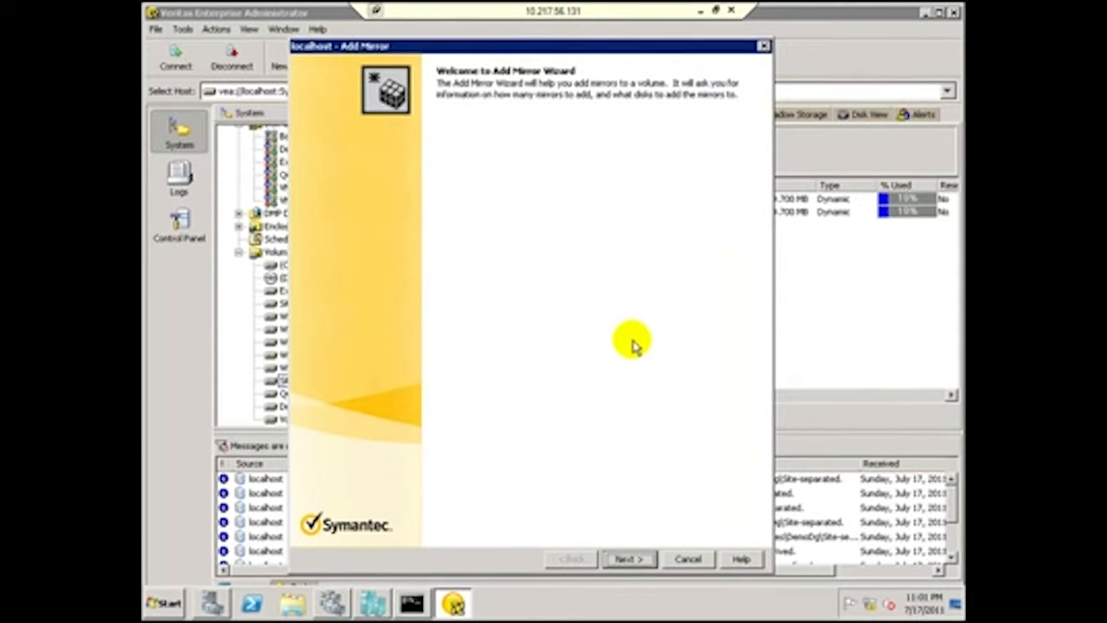
{"action": "left_click", "coordinate": [629, 559]}
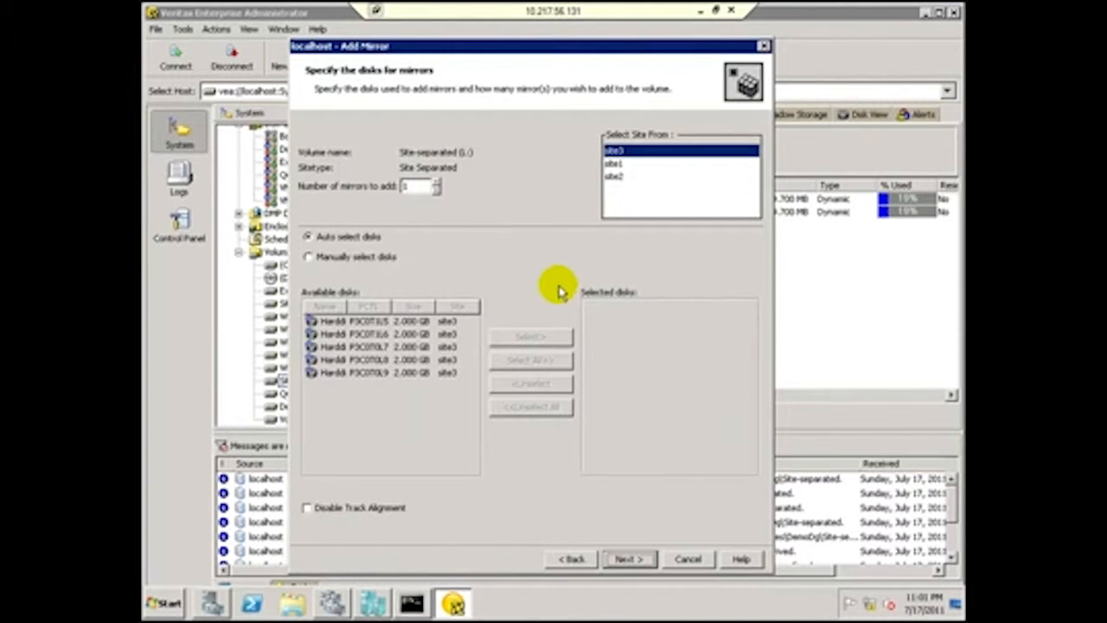
{"action": "left_click", "coordinate": [614, 164]}
{"action": "left_click", "coordinate": [614, 176]}
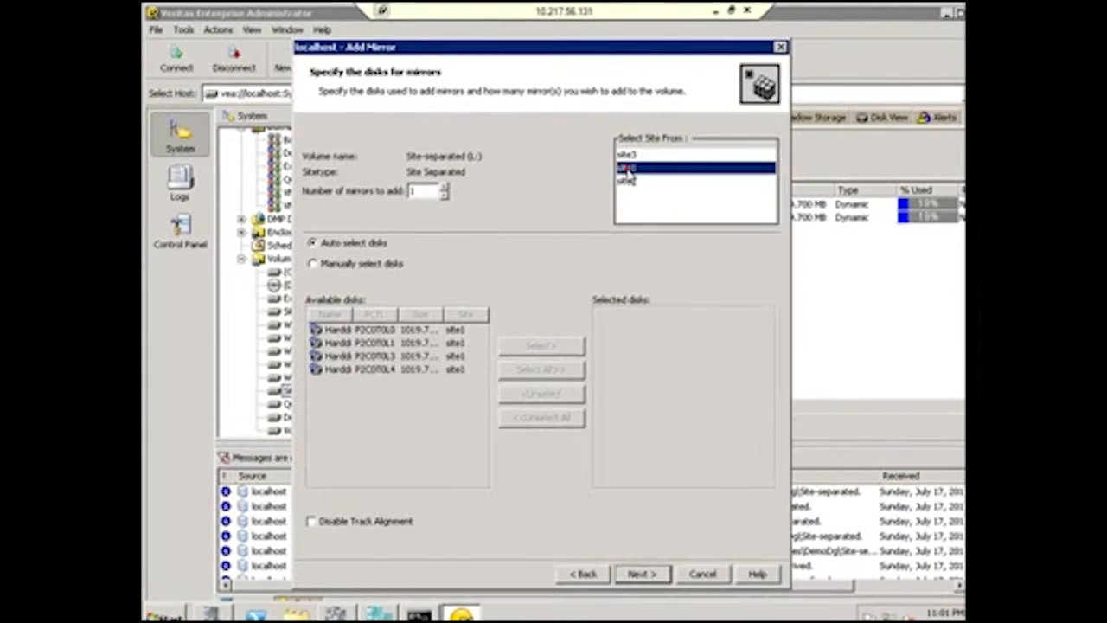
{"action": "left_click", "coordinate": [630, 181]}
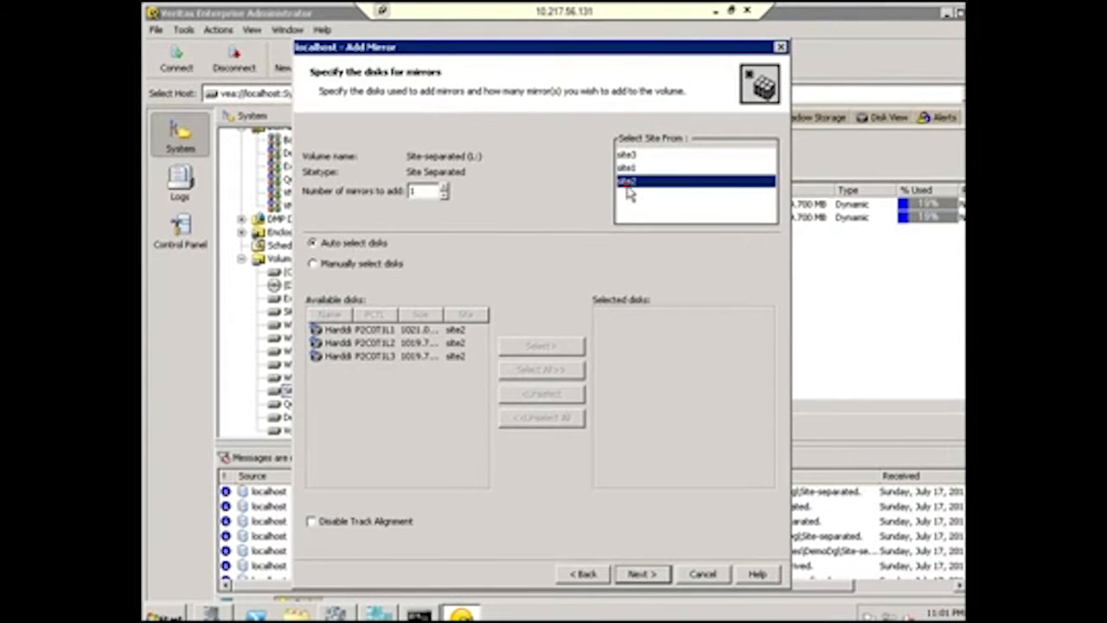
{"action": "left_click", "coordinate": [629, 170]}
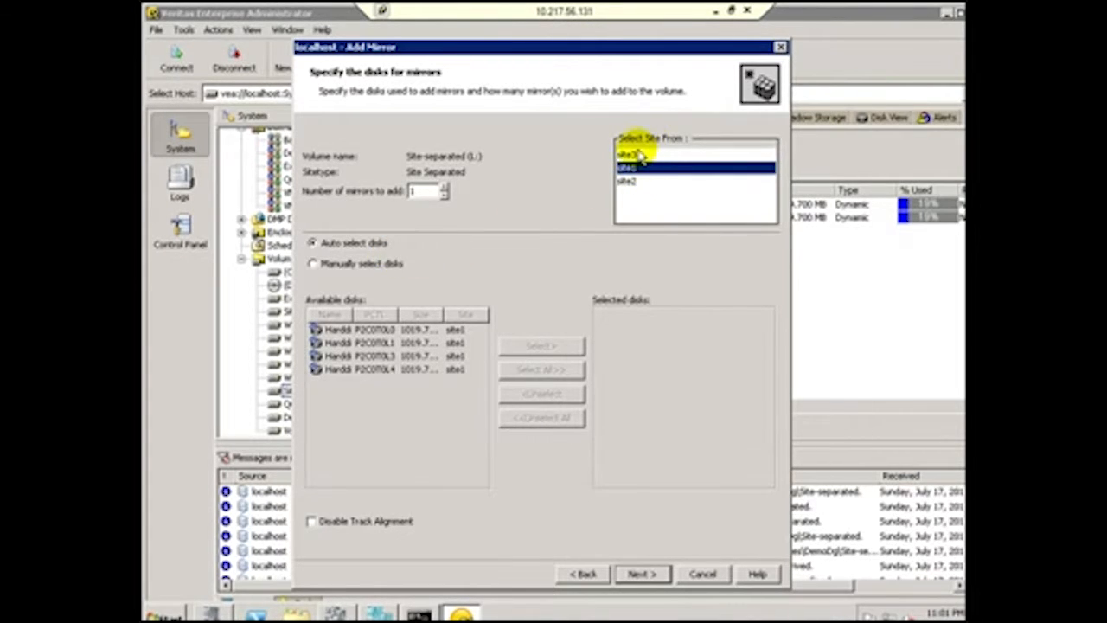
{"action": "left_click", "coordinate": [638, 154]}
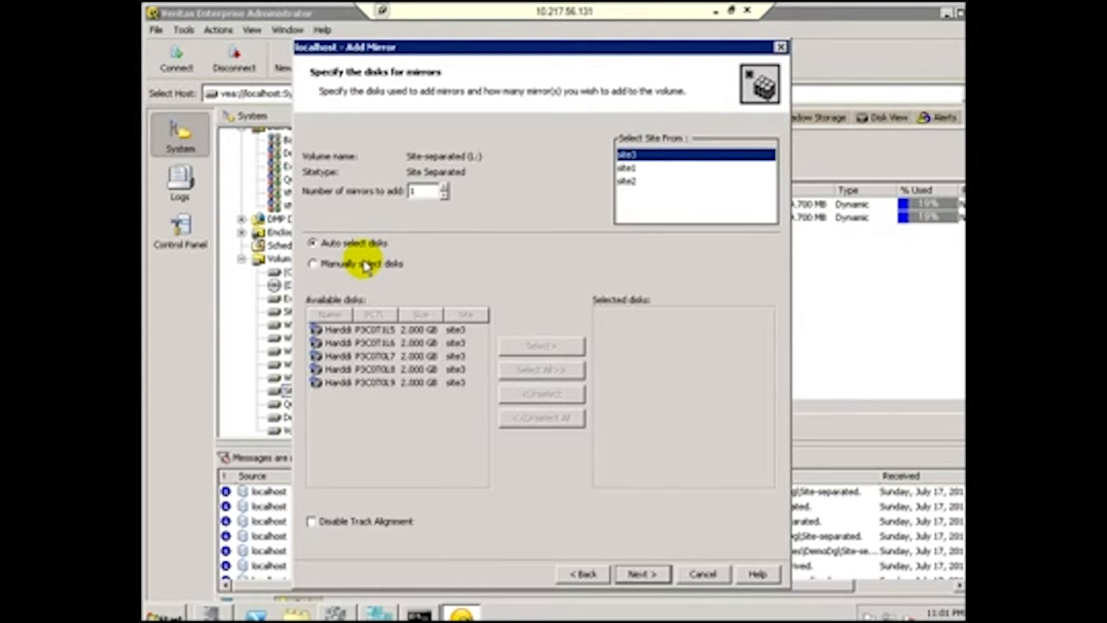
{"action": "left_click", "coordinate": [640, 574]}
{"action": "left_click", "coordinate": [642, 573]}
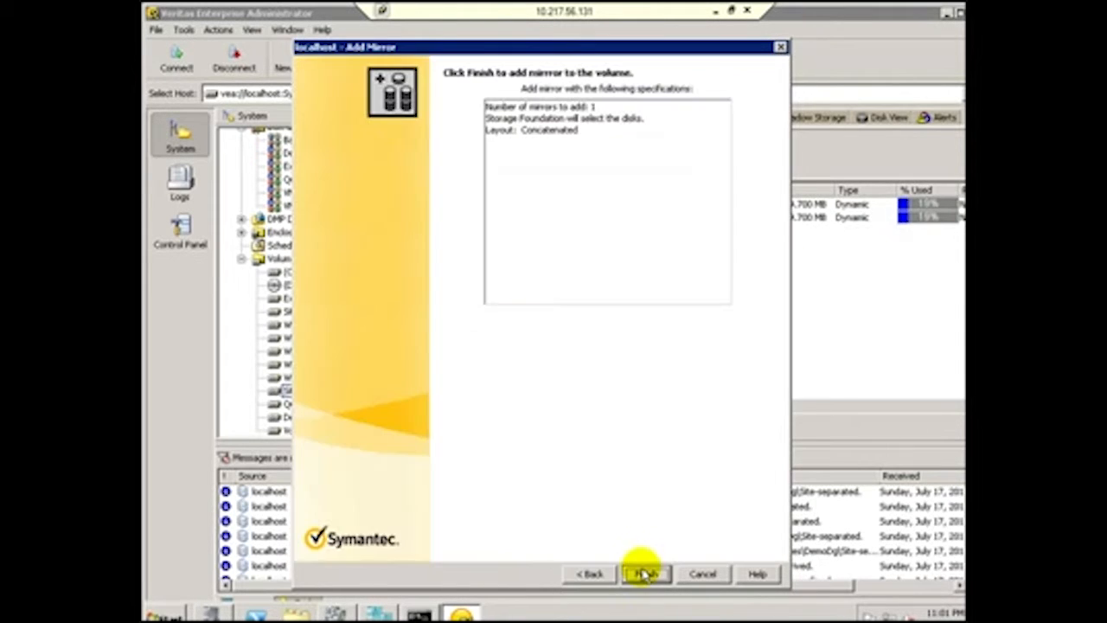
{"action": "left_click", "coordinate": [644, 574]}
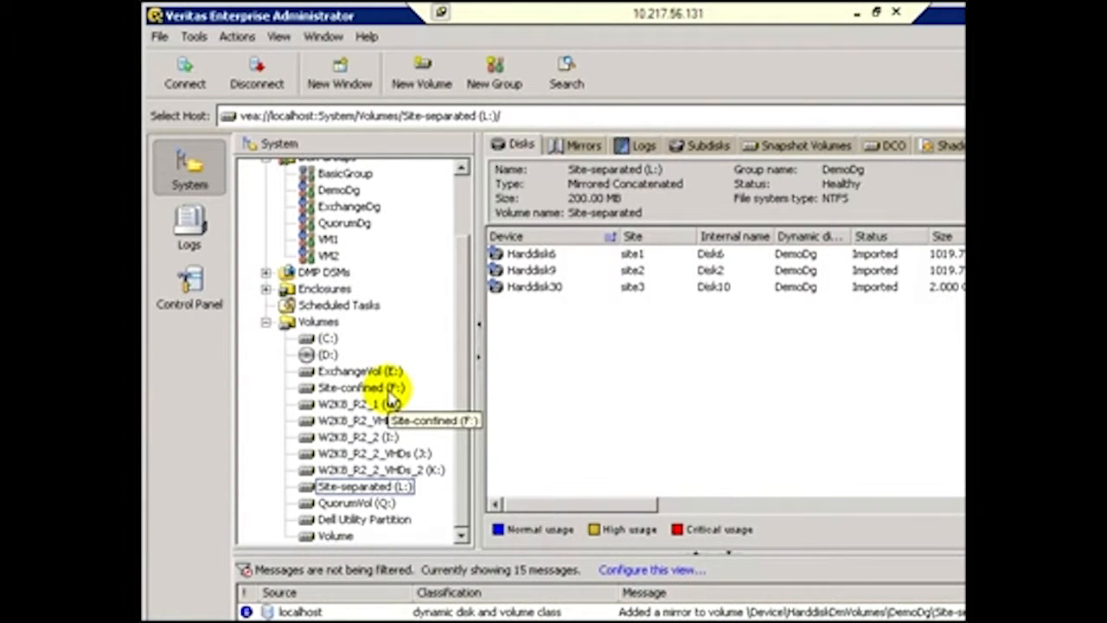
Change the site type of the Site-confined (F:) volume from Site Confined to Site Separated.
{"action": "right_click", "coordinate": [390, 396]}
{"action": "mouse_move", "coordinate": [482, 386]}
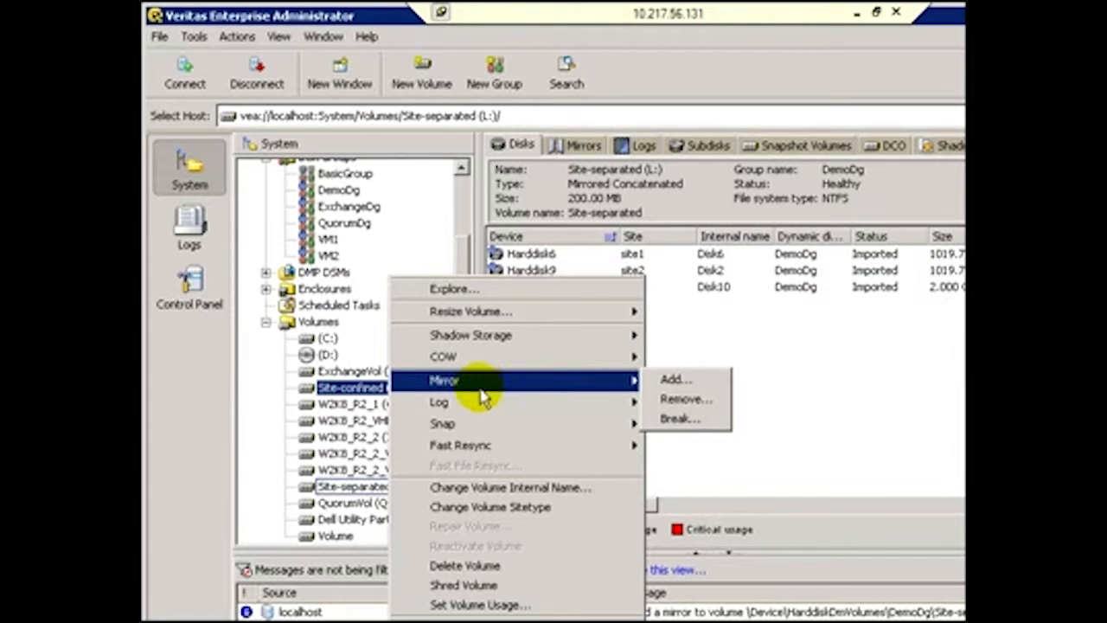
{"action": "left_click", "coordinate": [503, 511]}
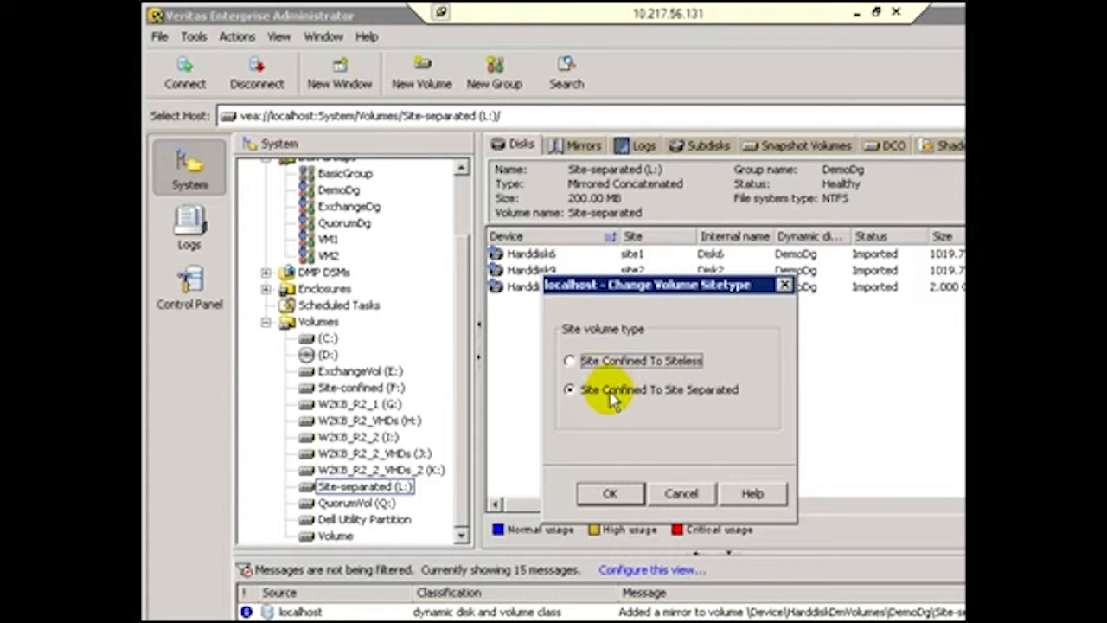
{"action": "left_click", "coordinate": [616, 494]}
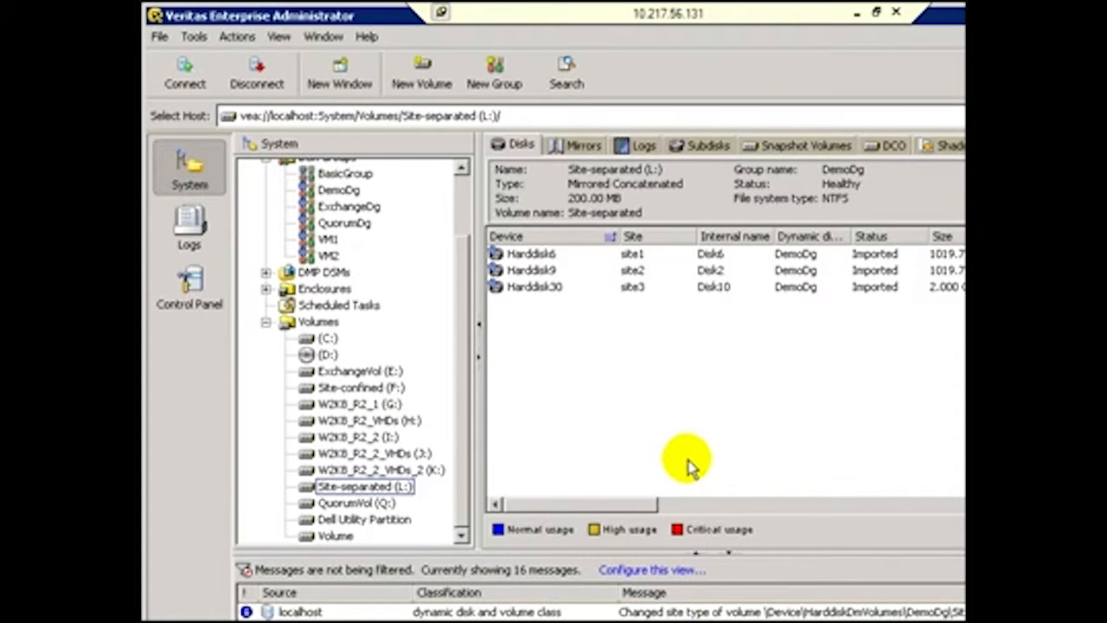
Start adding a mirror to the Site-confined (F:) volume, and bring up the disk and site choices for it.
{"action": "left_click", "coordinate": [387, 388]}
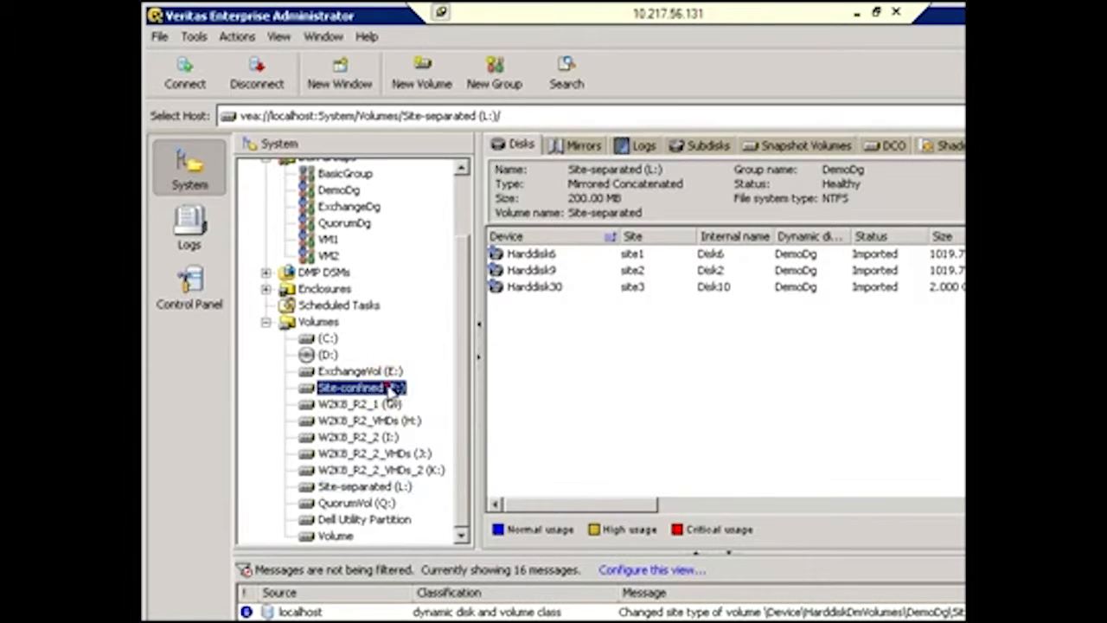
{"action": "right_click", "coordinate": [387, 387]}
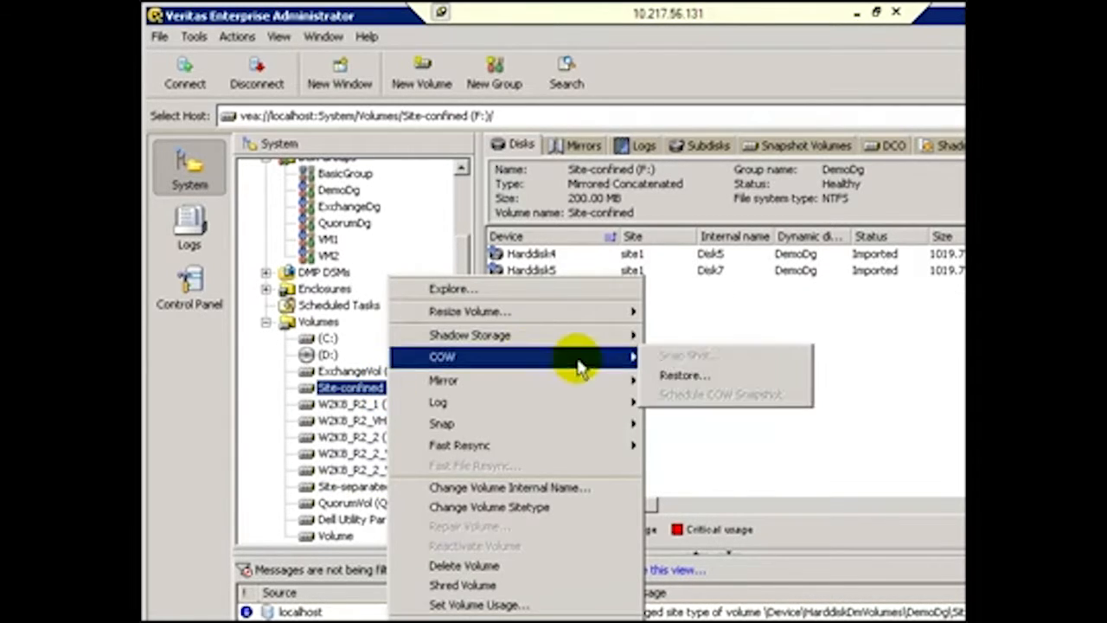
{"action": "mouse_move", "coordinate": [606, 378]}
{"action": "left_click", "coordinate": [671, 381]}
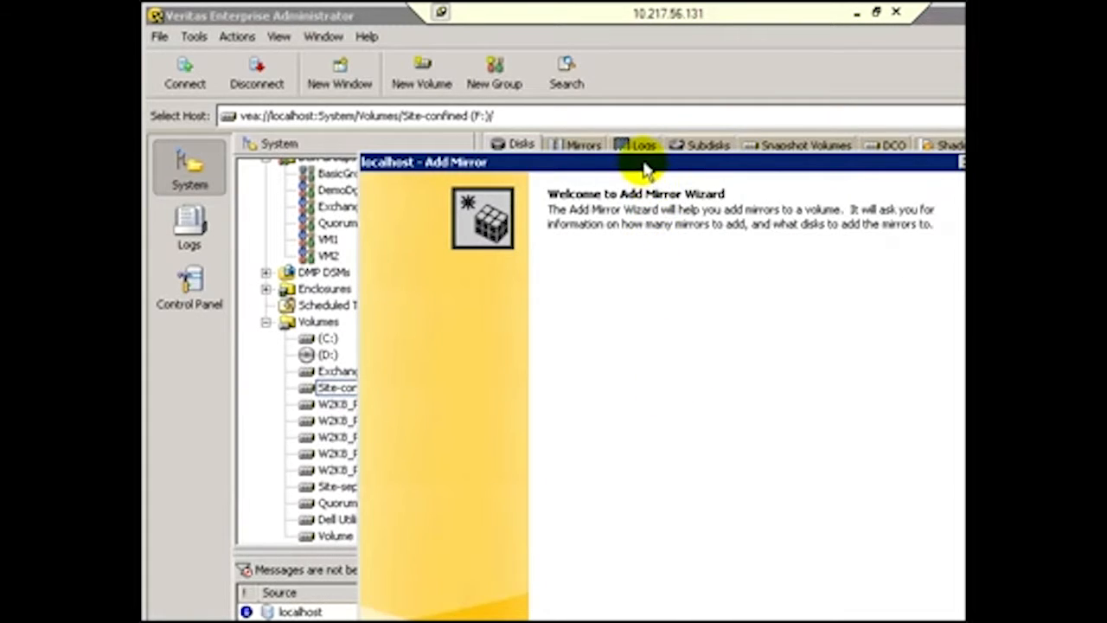
{"action": "left_click_drag", "start_coordinate": [647, 170], "coordinate": [621, 82]}
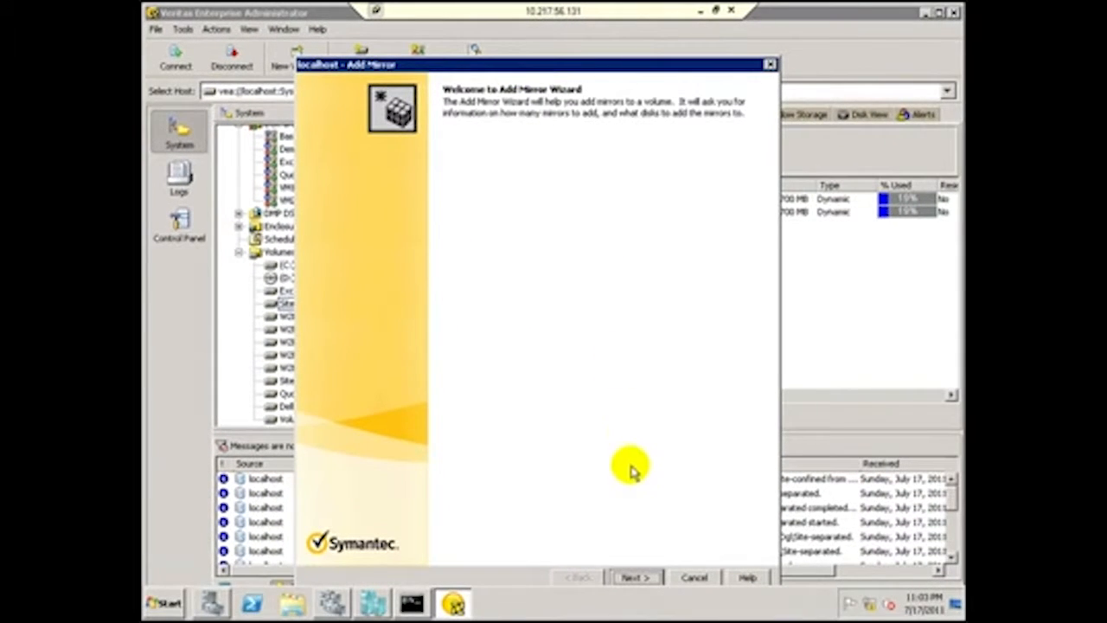
{"action": "left_click", "coordinate": [634, 577]}
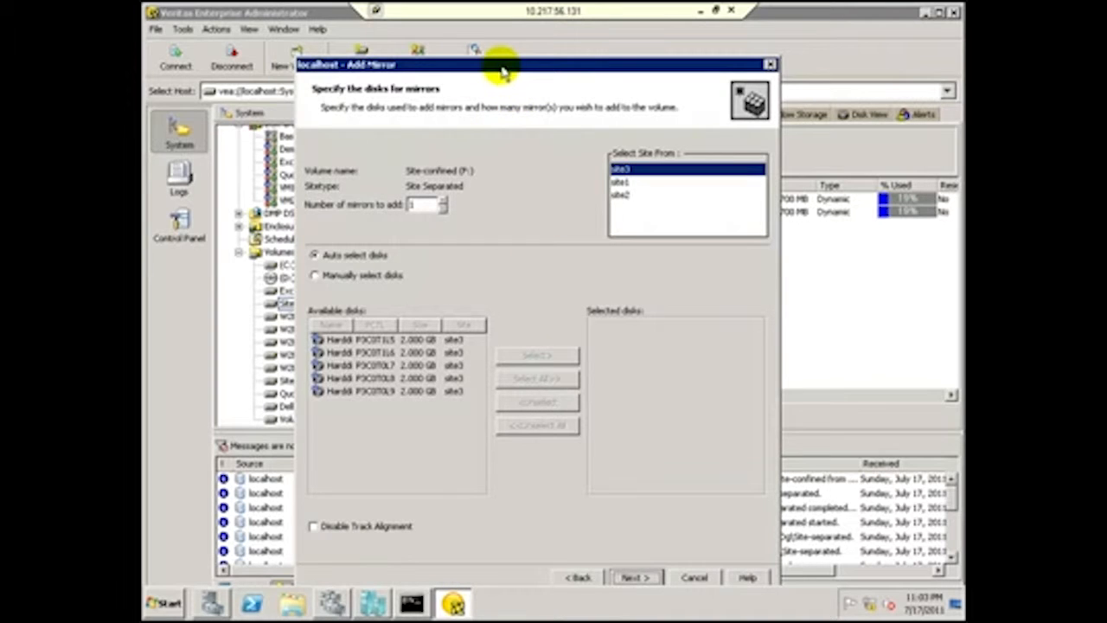
{"action": "left_click_drag", "start_coordinate": [502, 65], "coordinate": [502, 50]}
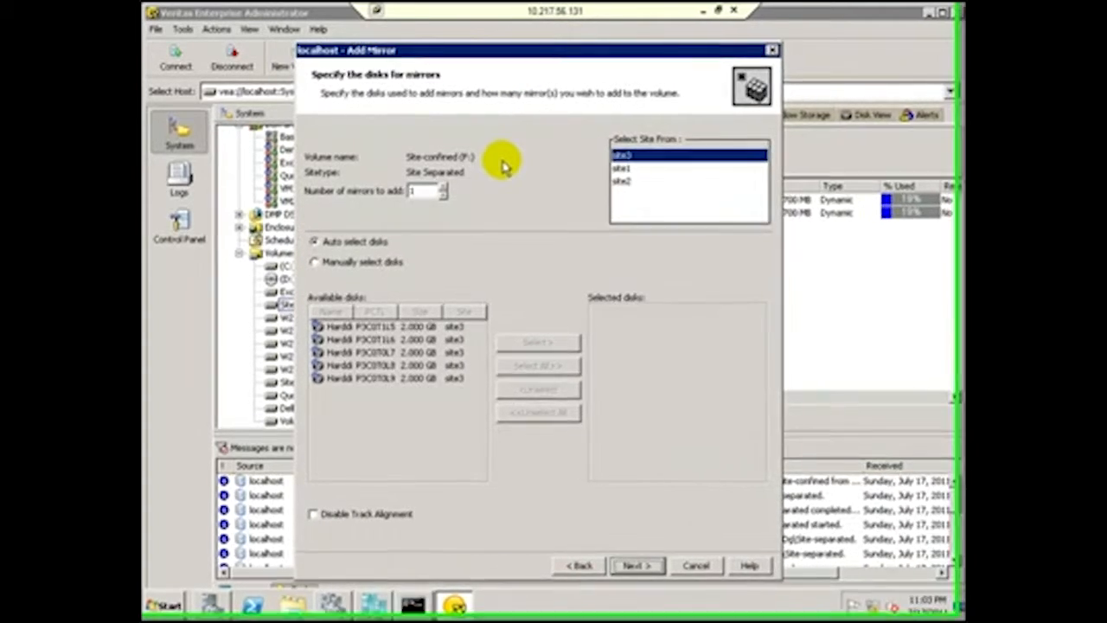
Compare the disks available at each site, and add one concatenated mirror on site2 to the Site-confined (F:) volume with automatic disk selection.
{"action": "left_click", "coordinate": [638, 168]}
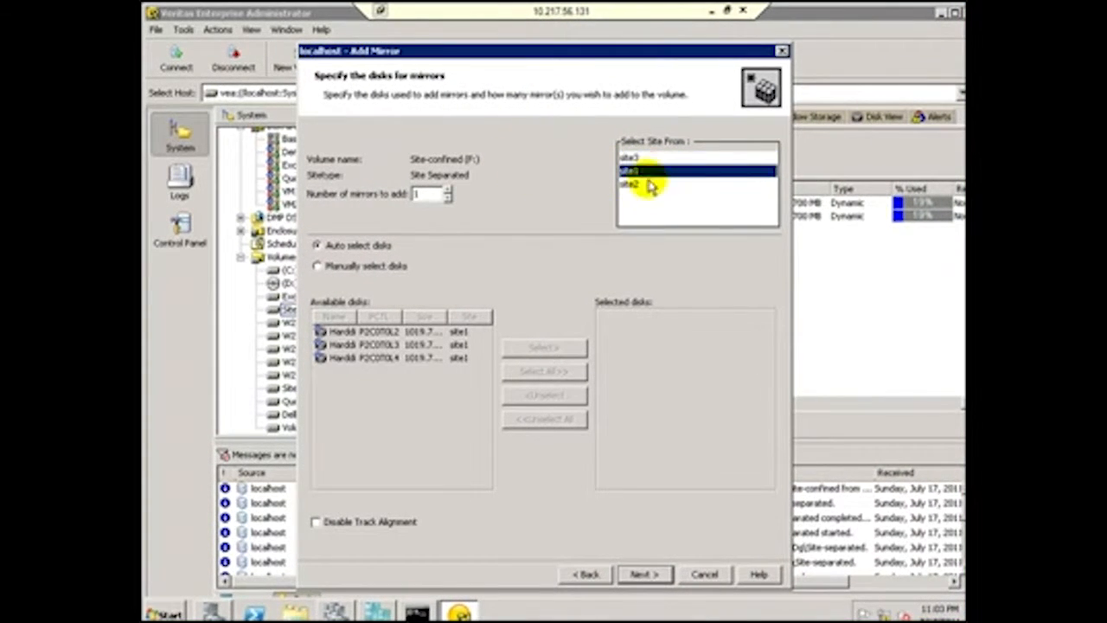
{"action": "left_click", "coordinate": [645, 183]}
{"action": "left_click", "coordinate": [637, 157]}
{"action": "left_click", "coordinate": [642, 171]}
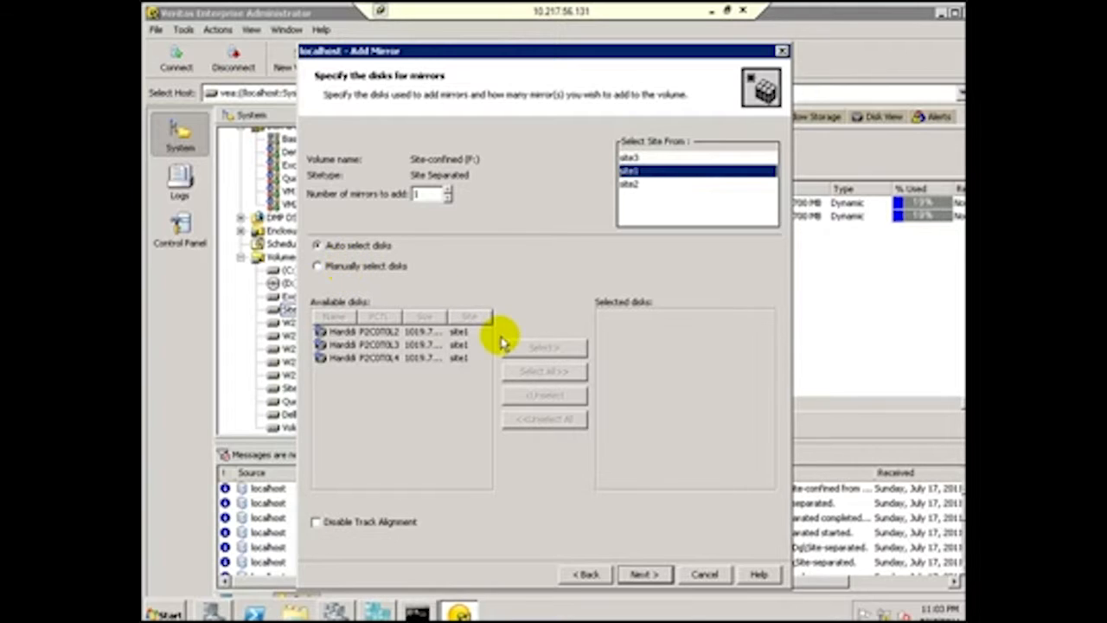
{"action": "left_click", "coordinate": [629, 184]}
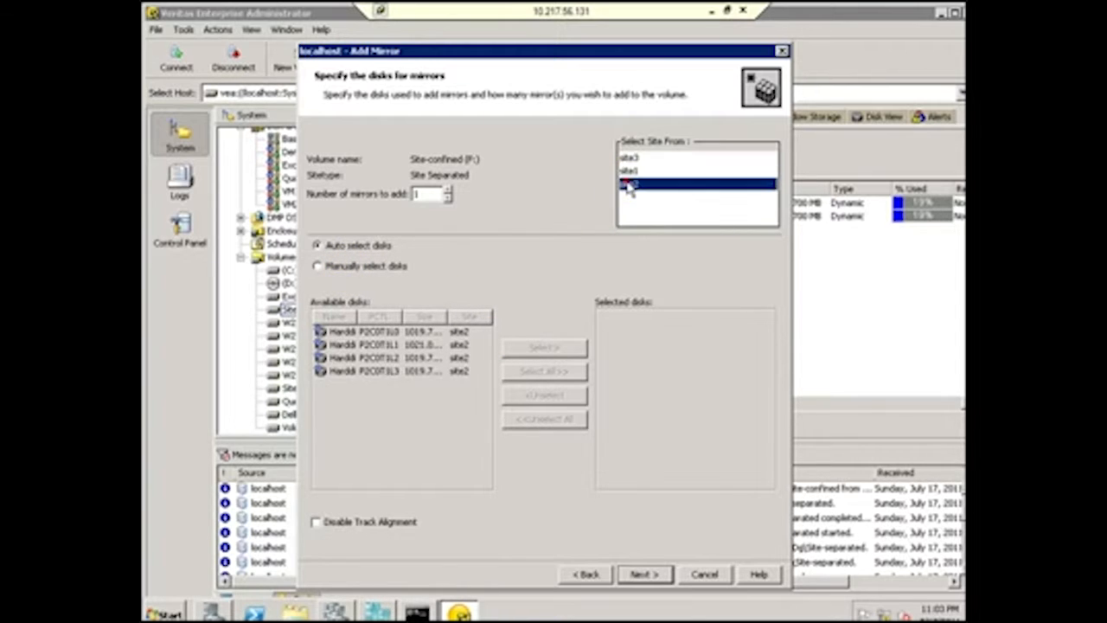
{"action": "left_click", "coordinate": [643, 573]}
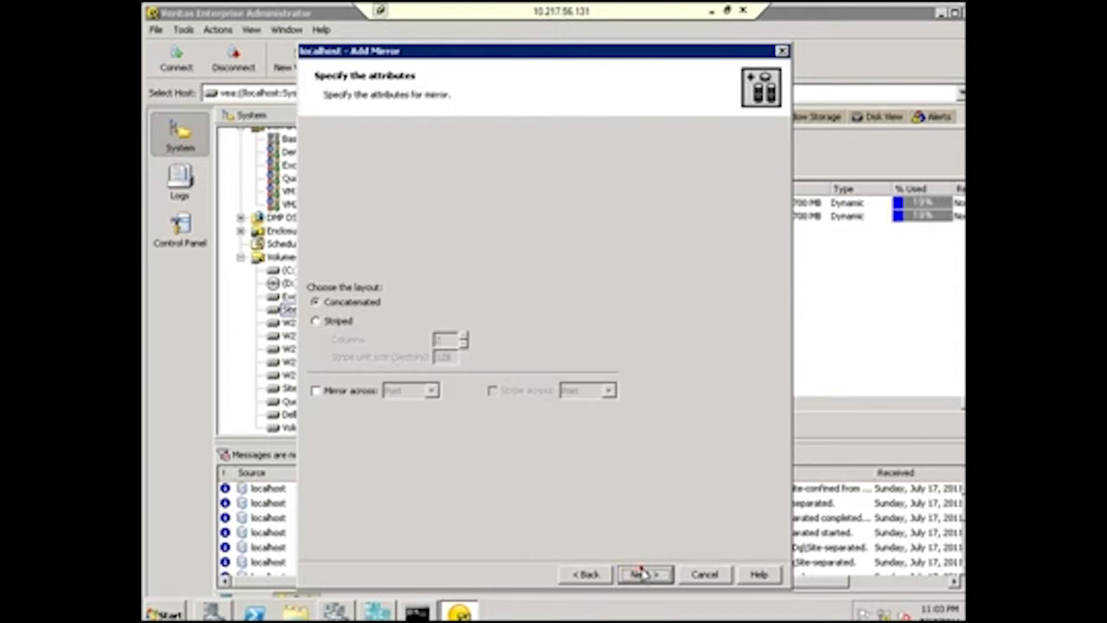
{"action": "left_click", "coordinate": [643, 574]}
{"action": "left_click", "coordinate": [643, 574]}
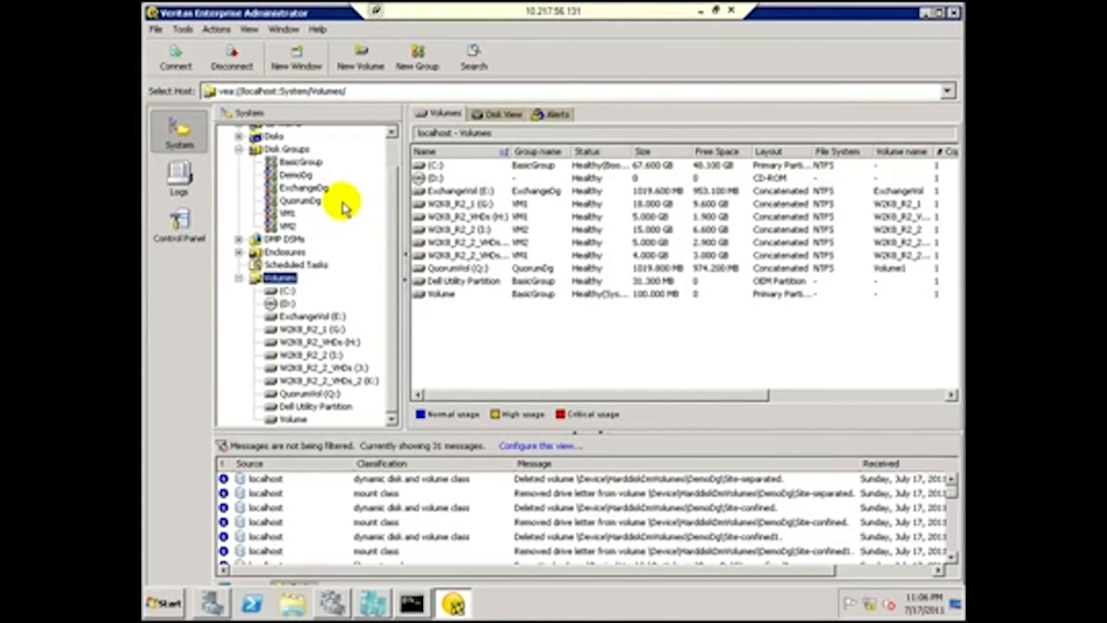
Start a new volume in the DemoDg disk group, site-confined to site1 with automatic disk selection.
{"action": "left_click", "coordinate": [295, 175]}
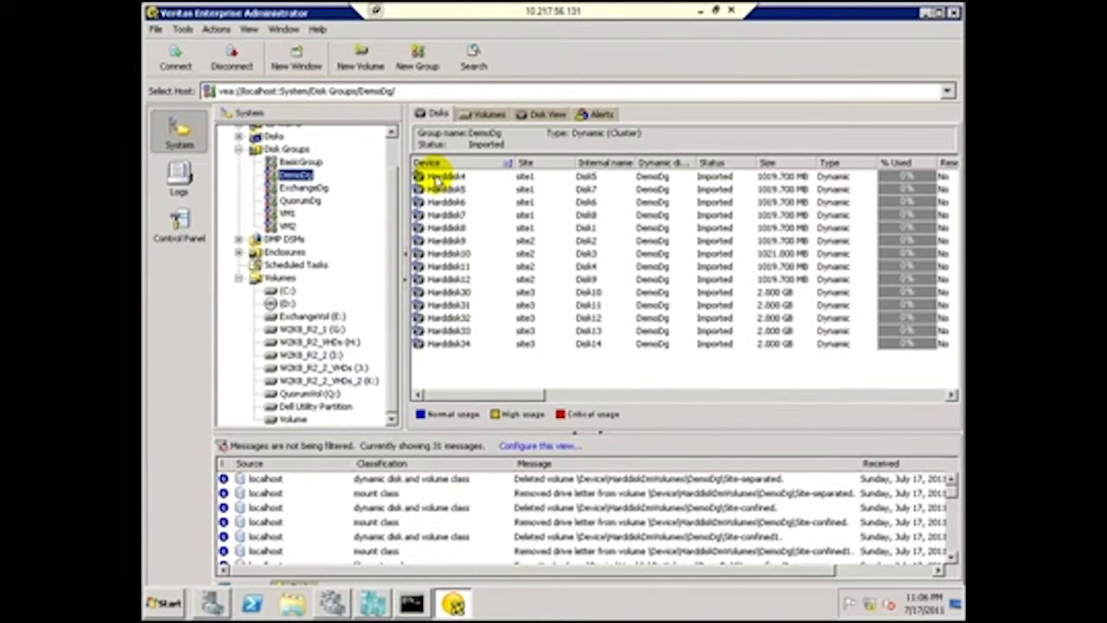
{"action": "right_click", "coordinate": [437, 180]}
{"action": "left_click", "coordinate": [475, 183]}
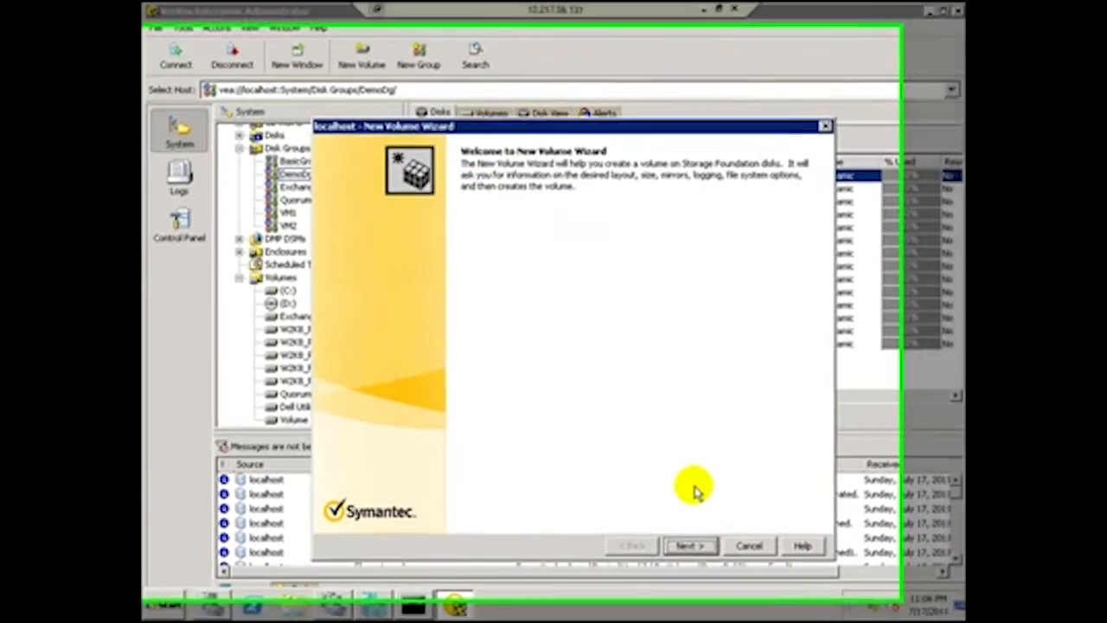
{"action": "left_click", "coordinate": [689, 546]}
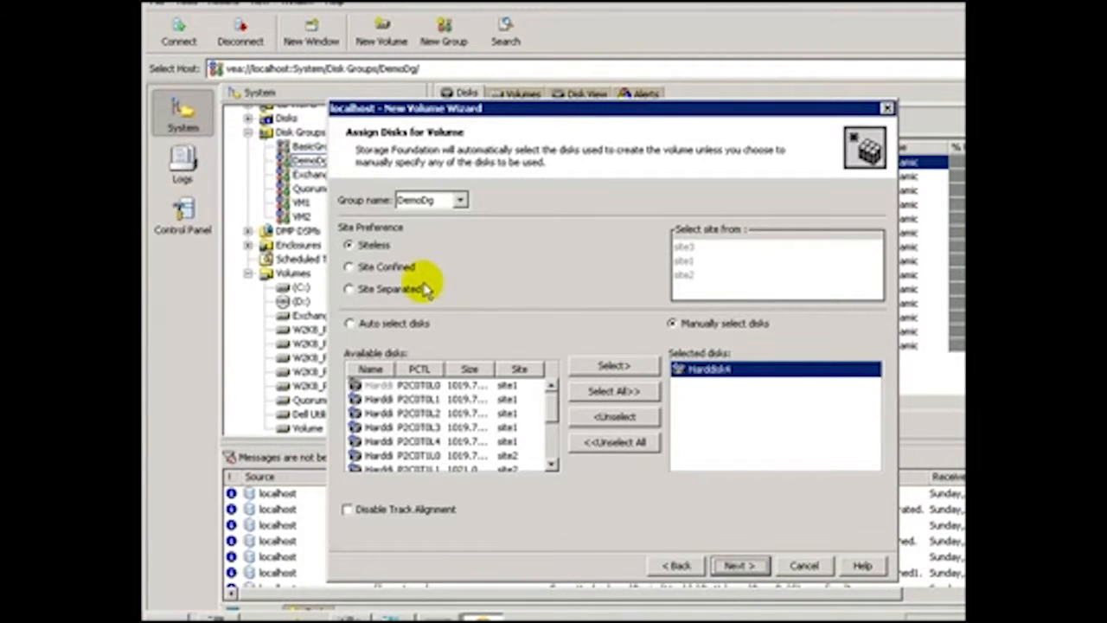
{"action": "left_click", "coordinate": [405, 264]}
{"action": "left_click", "coordinate": [682, 260]}
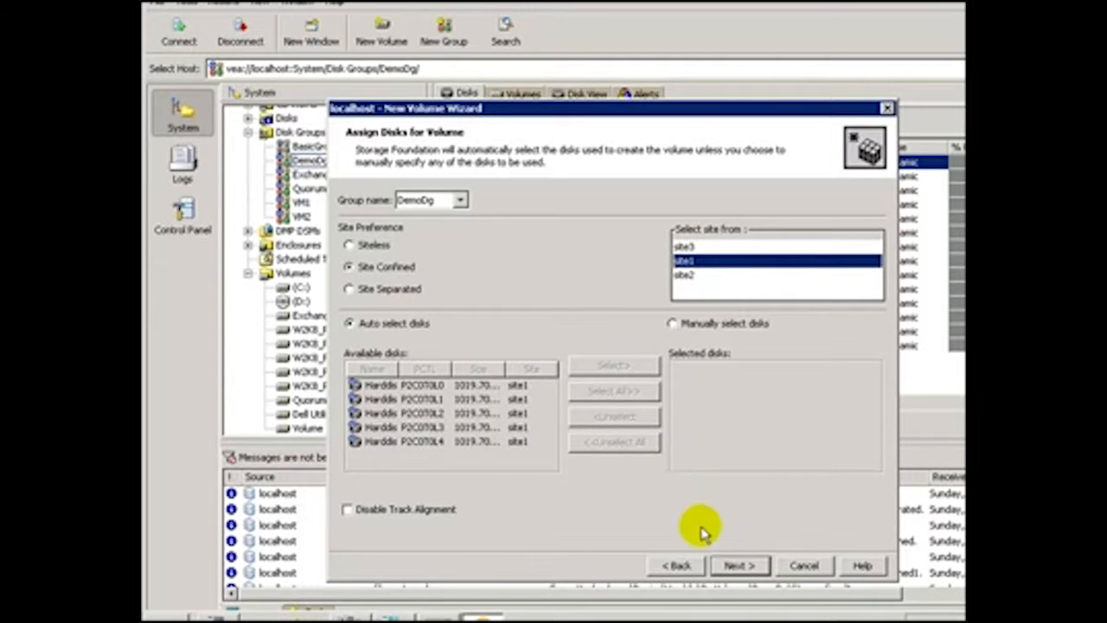
{"action": "left_click", "coordinate": [727, 567]}
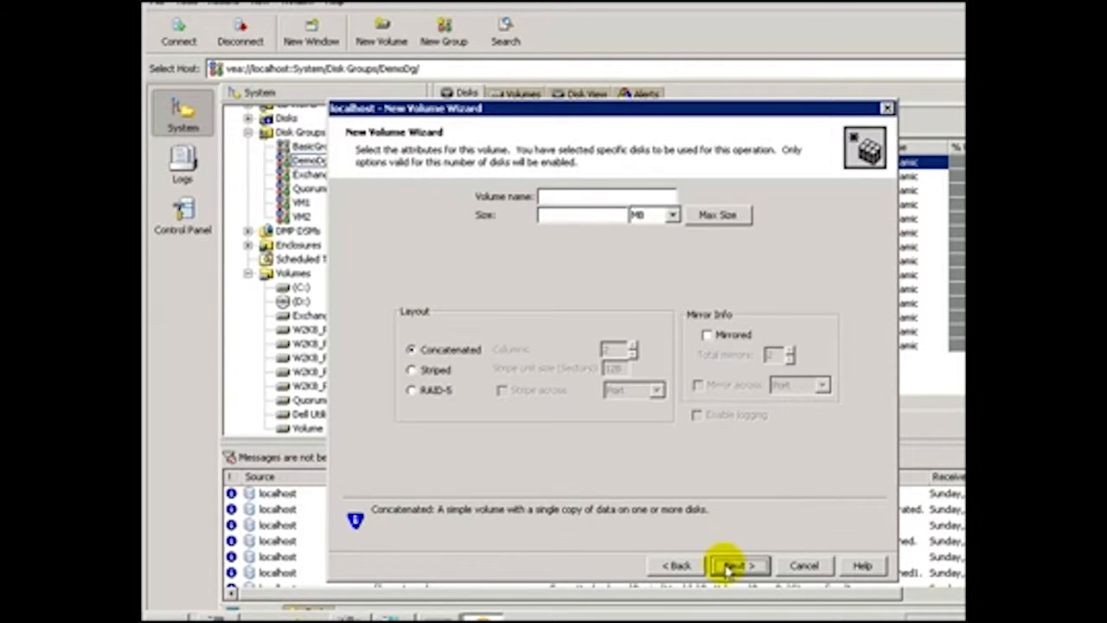
Name the new volume Site-Confined, size it at 200 MB with a concatenated layout, and create it with quick NTFS formatting.
{"action": "left_click", "coordinate": [575, 193]}
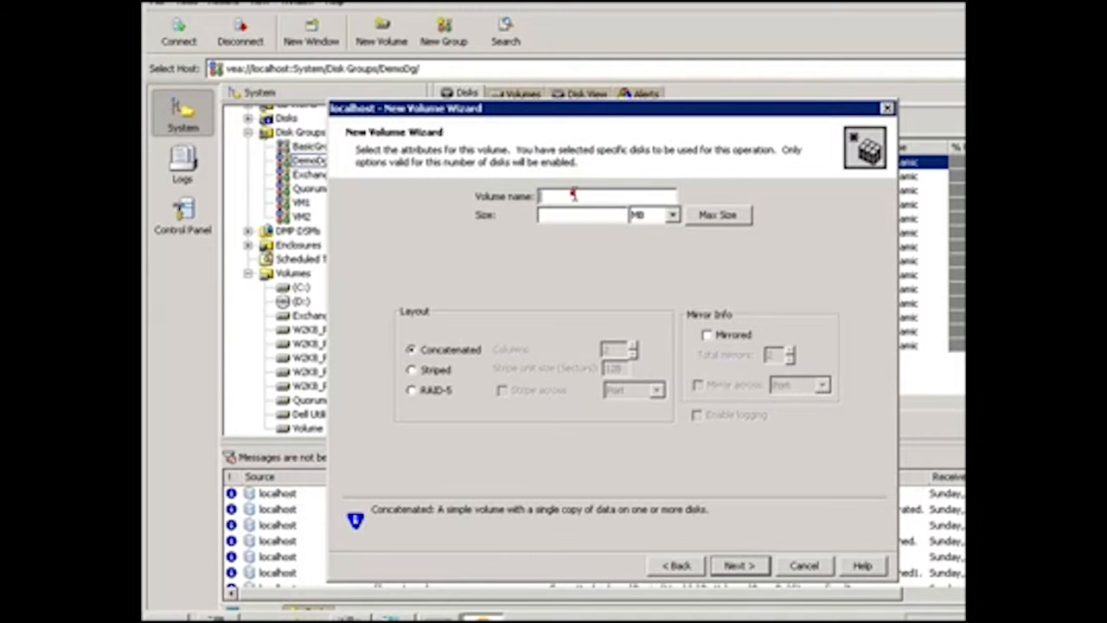
{"action": "type", "text": "Site-On"}
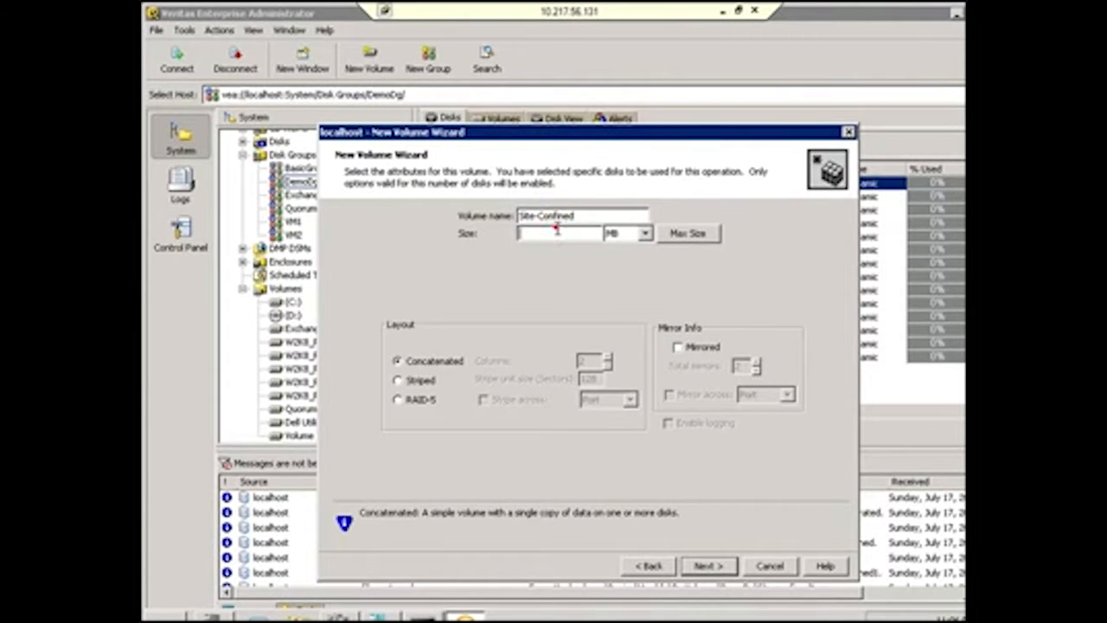
{"action": "left_click", "coordinate": [552, 228]}
{"action": "type", "text": "200"}
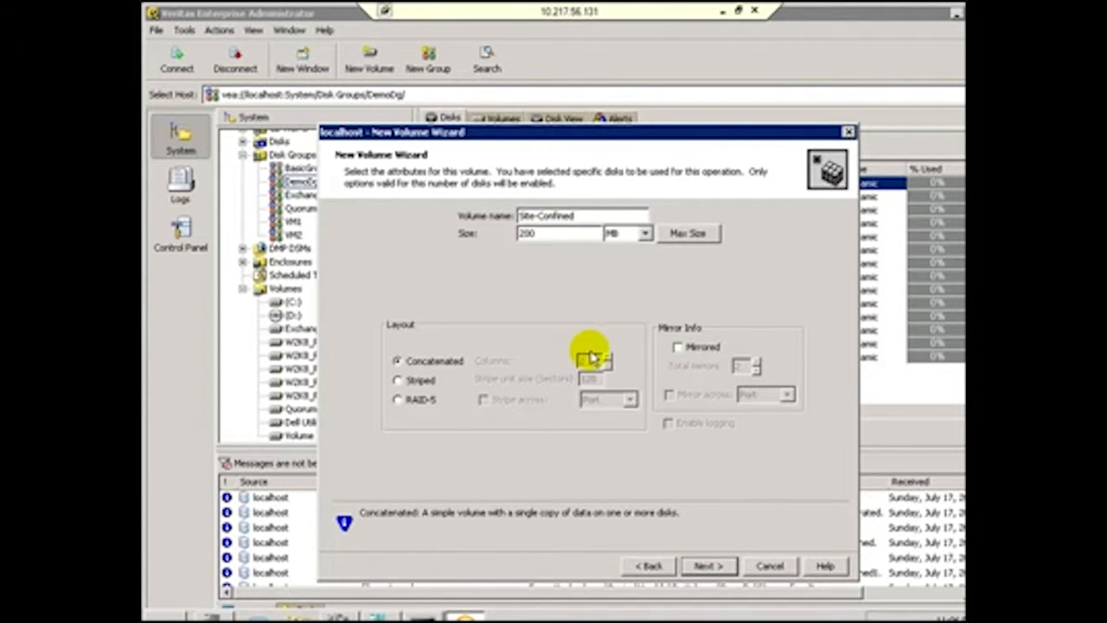
{"action": "left_click", "coordinate": [711, 568]}
{"action": "left_click", "coordinate": [711, 567]}
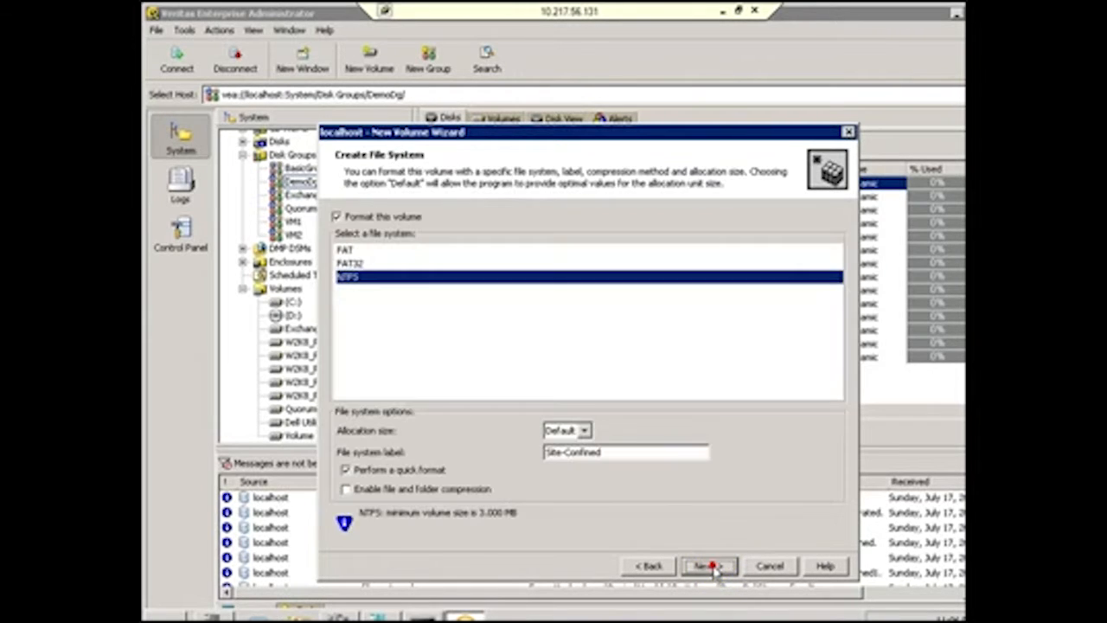
{"action": "left_click", "coordinate": [711, 568]}
{"action": "left_click", "coordinate": [711, 568]}
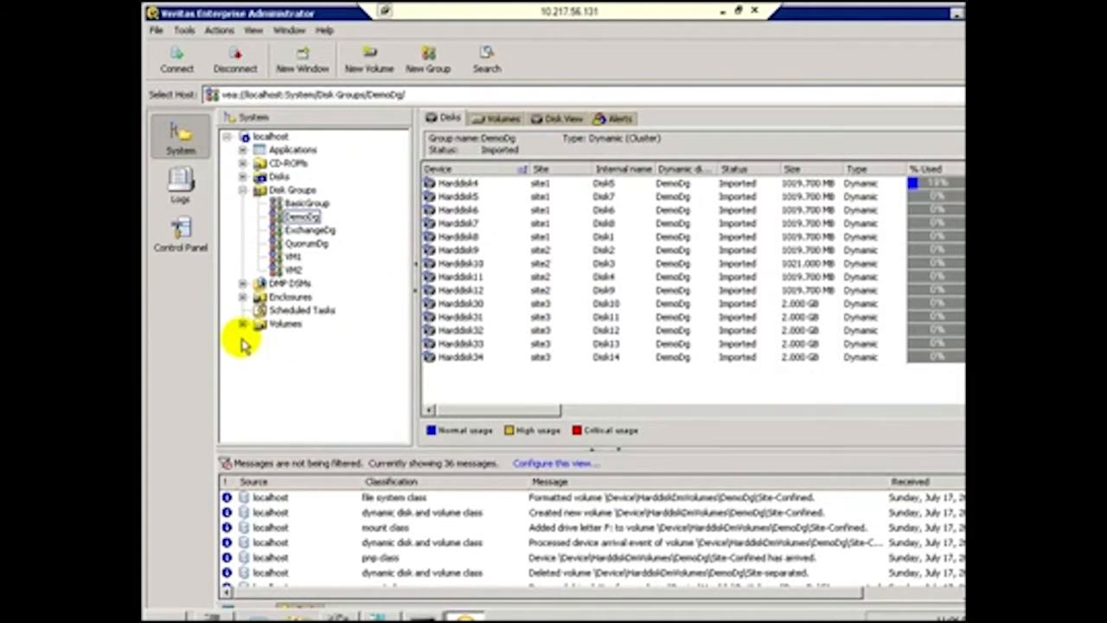
Check the names of the disks available for expansion, and expand the Site-Confined (F:) volume by 300 MB with automatically assigned destination disks.
{"action": "left_click", "coordinate": [242, 325]}
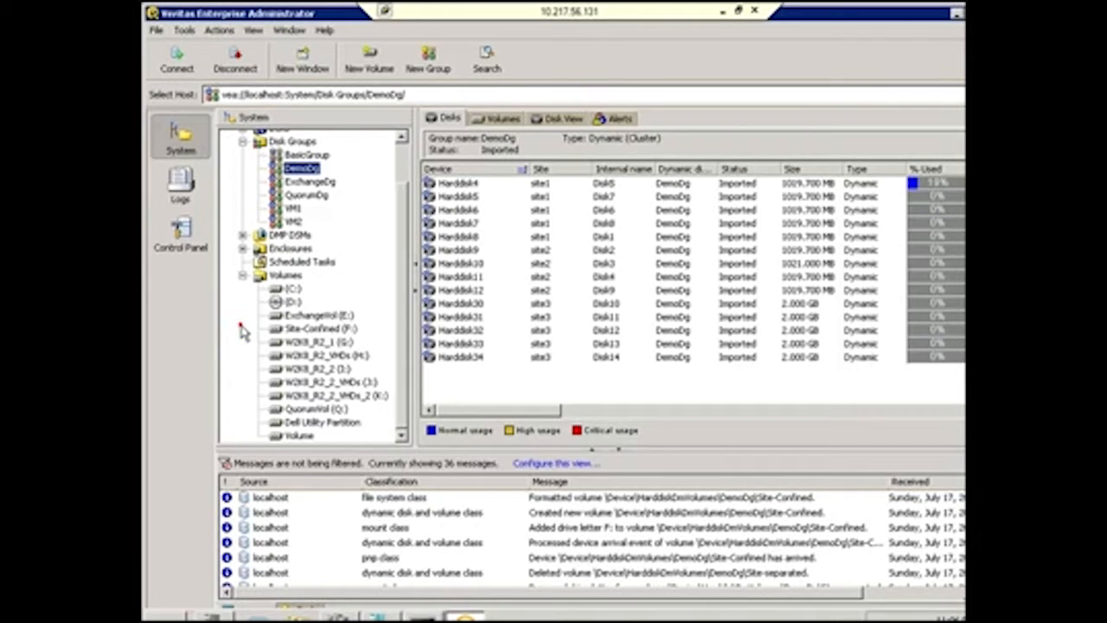
{"action": "right_click", "coordinate": [309, 330]}
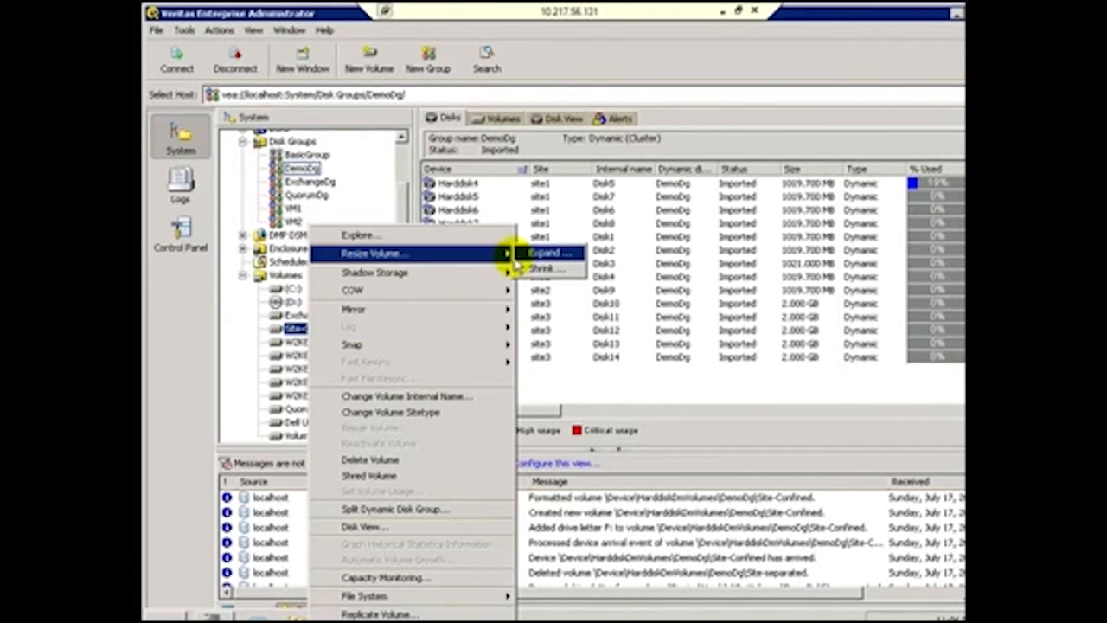
{"action": "left_click", "coordinate": [525, 255]}
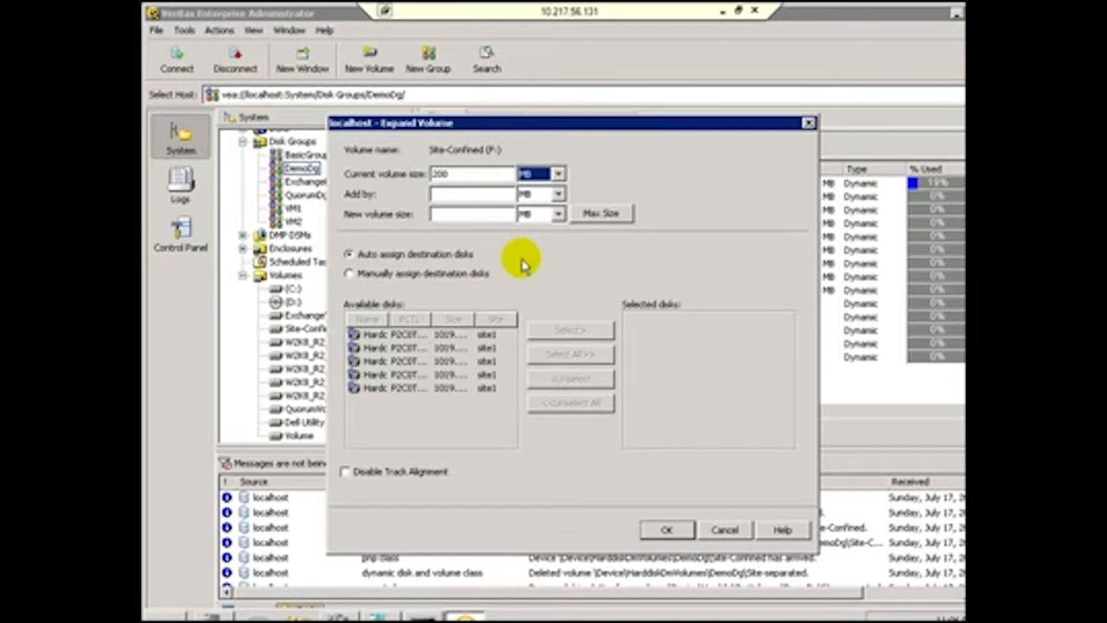
{"action": "left_click", "coordinate": [372, 273]}
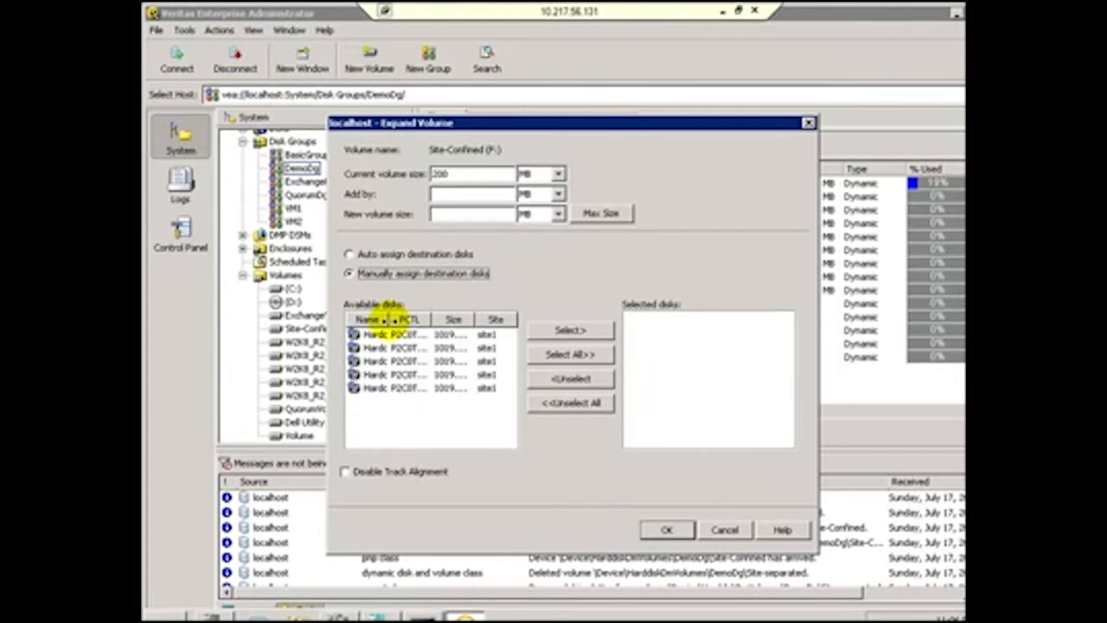
{"action": "left_click_drag", "start_coordinate": [388, 320], "coordinate": [422, 321]}
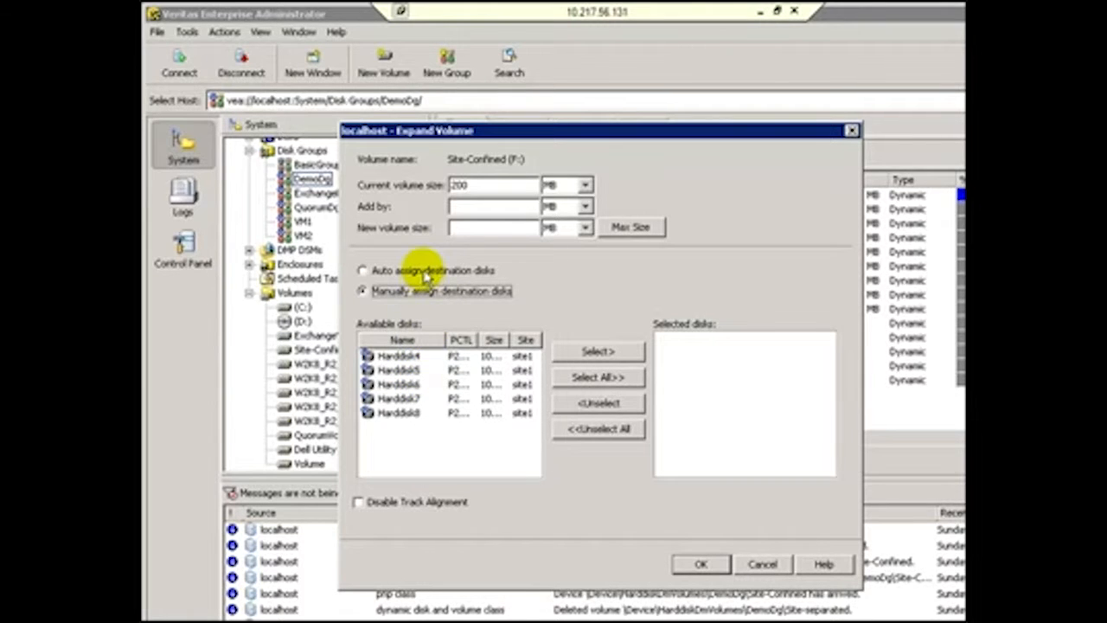
{"action": "left_click", "coordinate": [424, 273]}
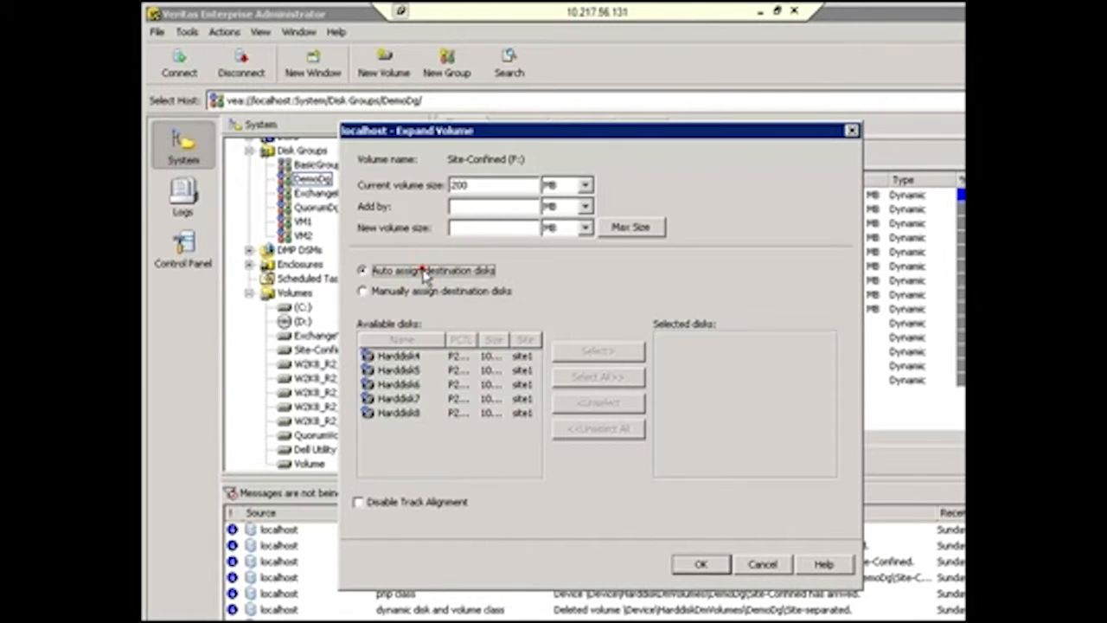
{"action": "left_click", "coordinate": [468, 201]}
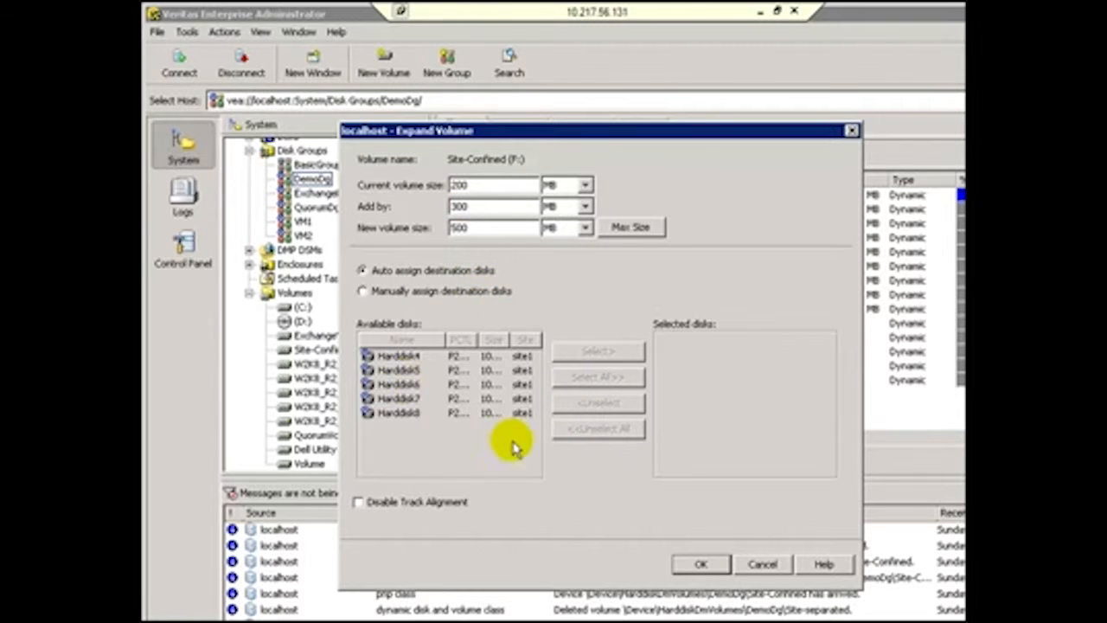
{"action": "left_click", "coordinate": [683, 563]}
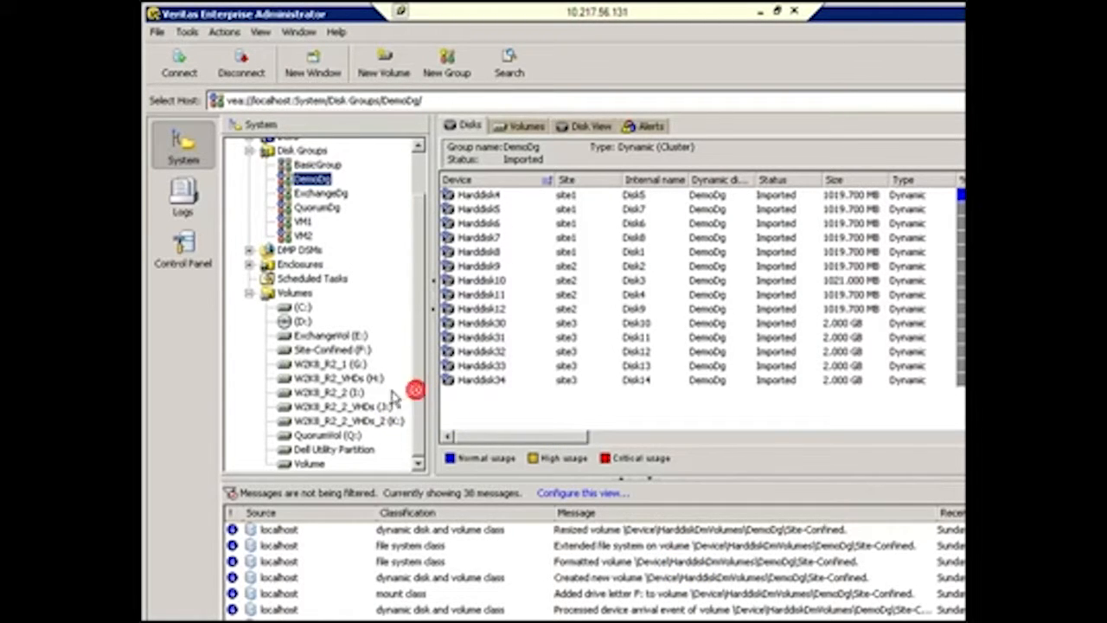
Display the disks of the Site-Confined (F:) volume, and expand it by 1 GB with automatically assigned destination disks.
{"action": "left_click", "coordinate": [332, 350]}
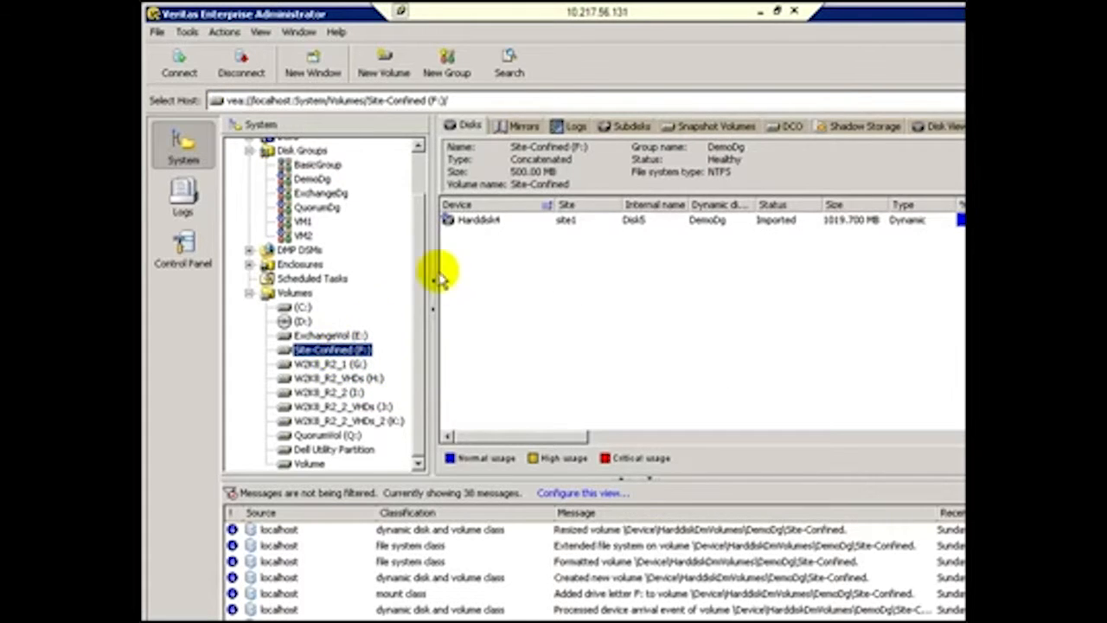
{"action": "right_click", "coordinate": [361, 359]}
{"action": "mouse_move", "coordinate": [528, 271]}
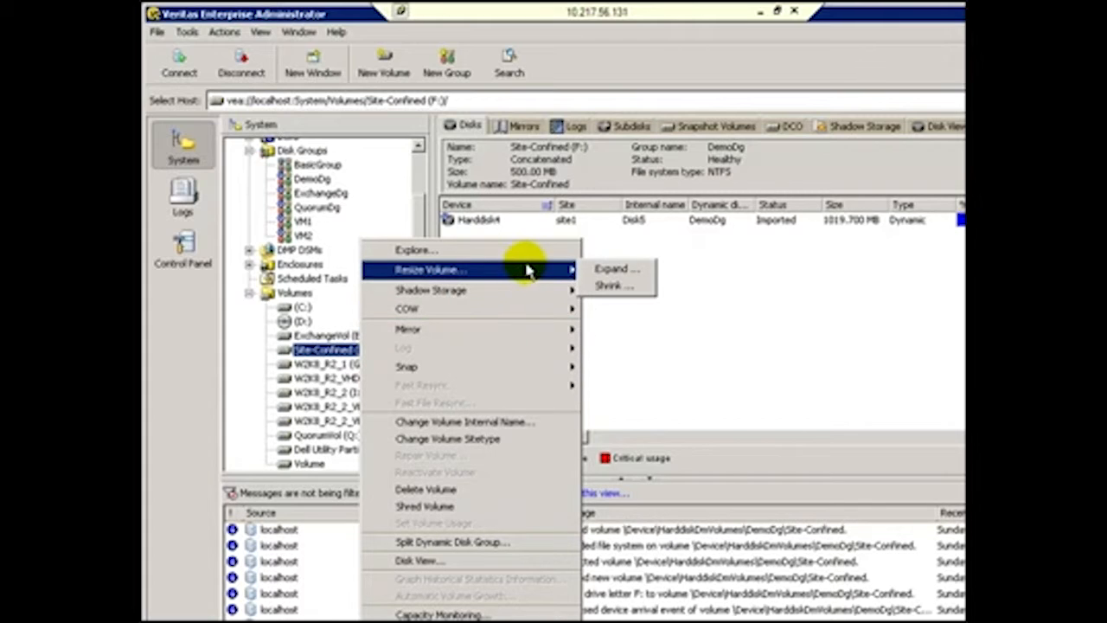
{"action": "left_click", "coordinate": [609, 269]}
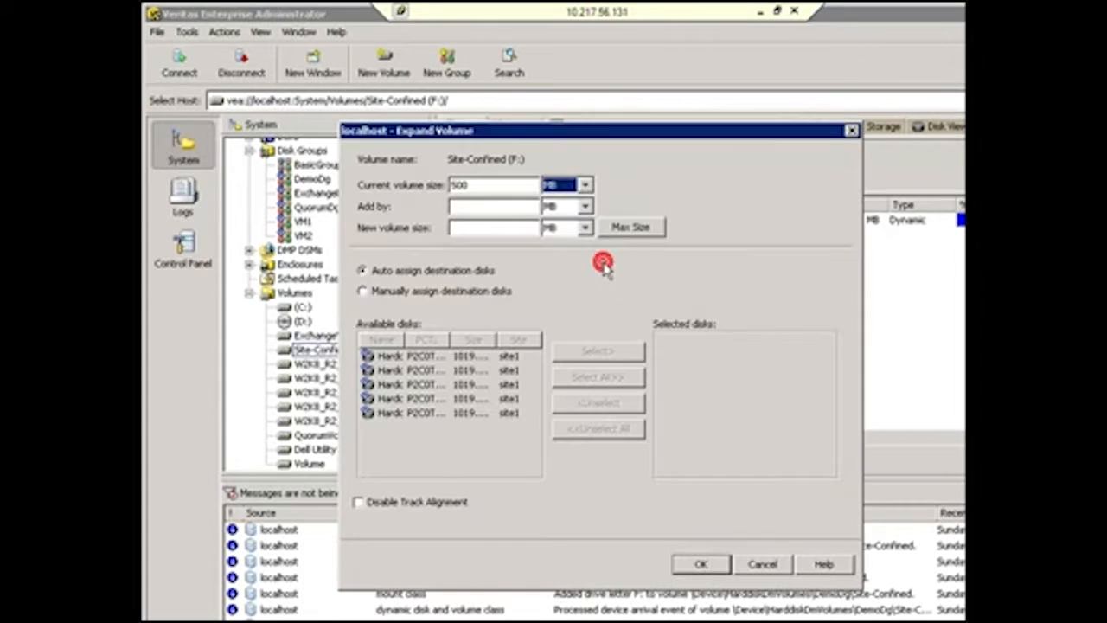
{"action": "left_click", "coordinate": [515, 208]}
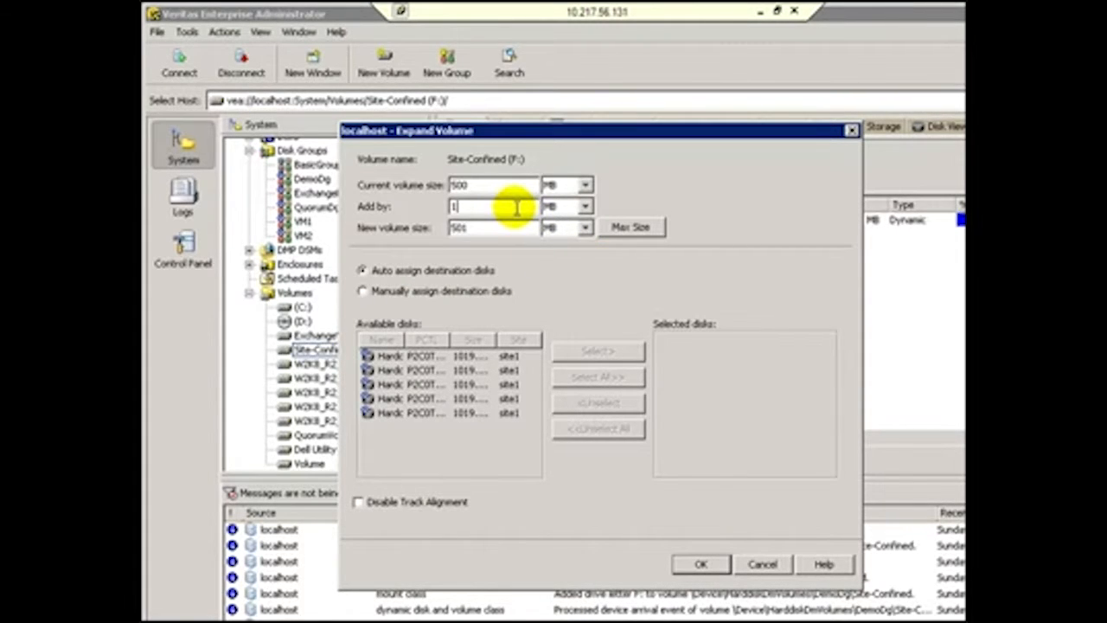
{"action": "type", "text": "1"}
{"action": "key", "text": "Tab"}
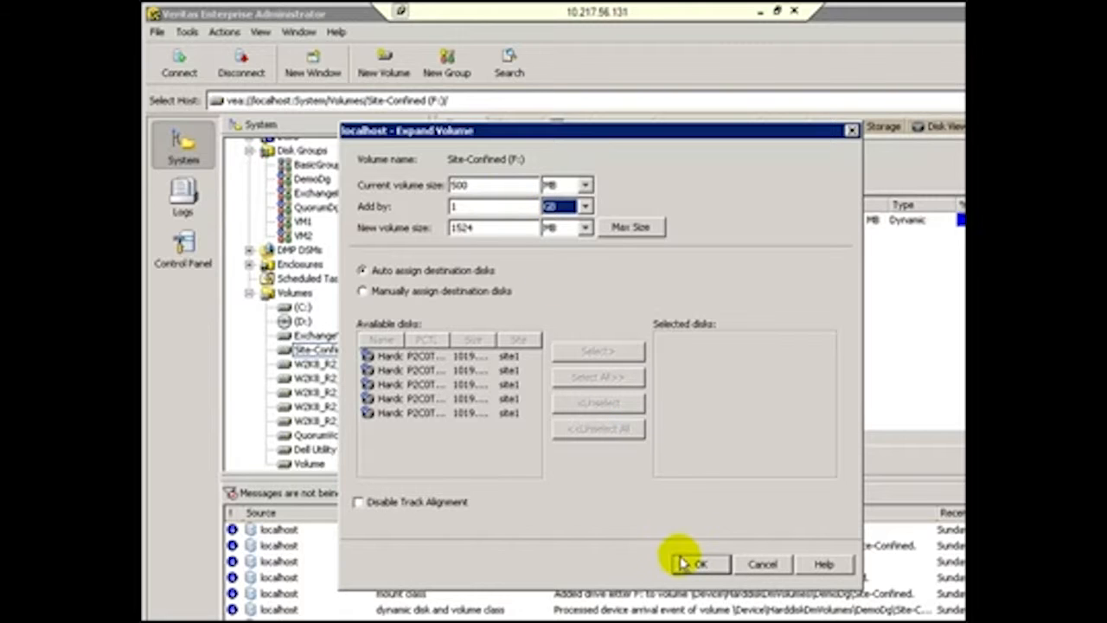
{"action": "left_click", "coordinate": [690, 564]}
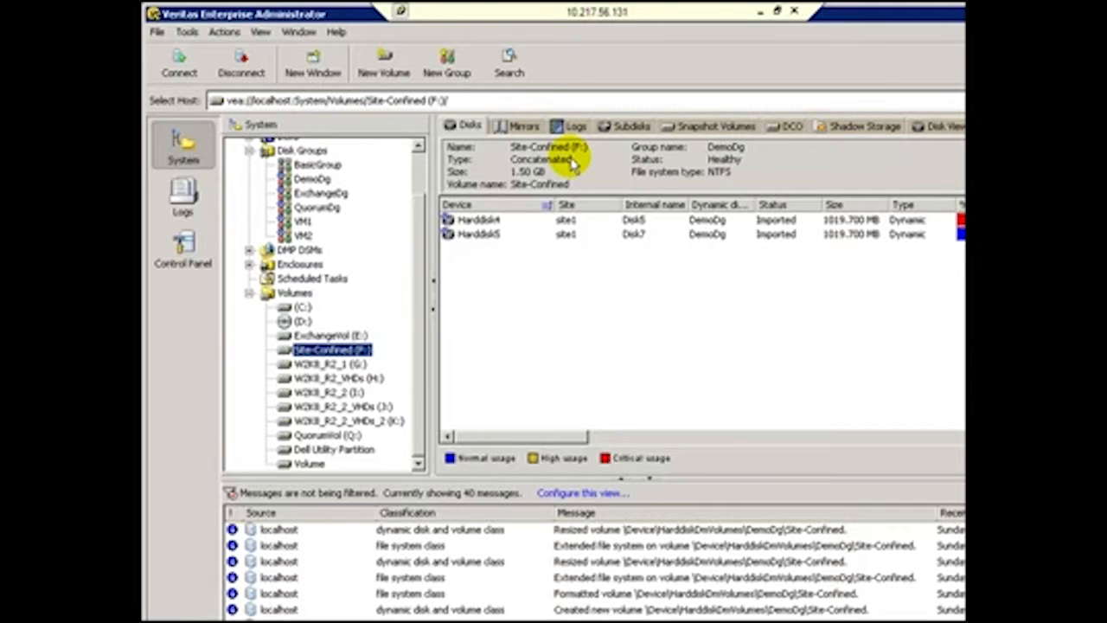
Start a new volume in the DemoDg disk group, site-separated across site3 and site2 with automatic disk selection.
{"action": "left_click_drag", "start_coordinate": [424, 223], "coordinate": [422, 175]}
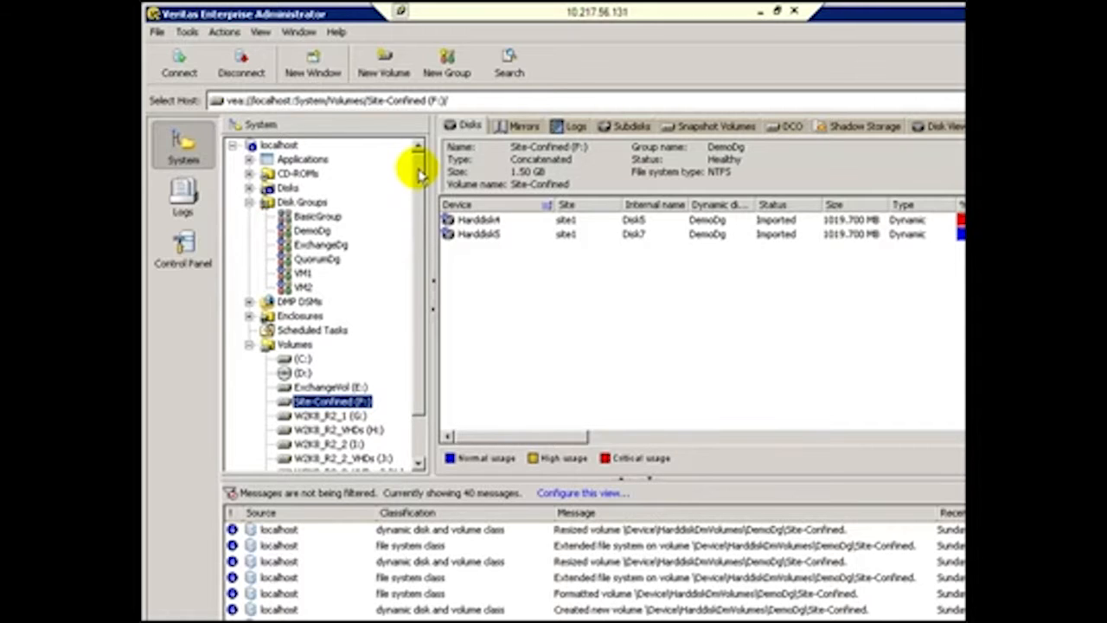
{"action": "left_click", "coordinate": [314, 232]}
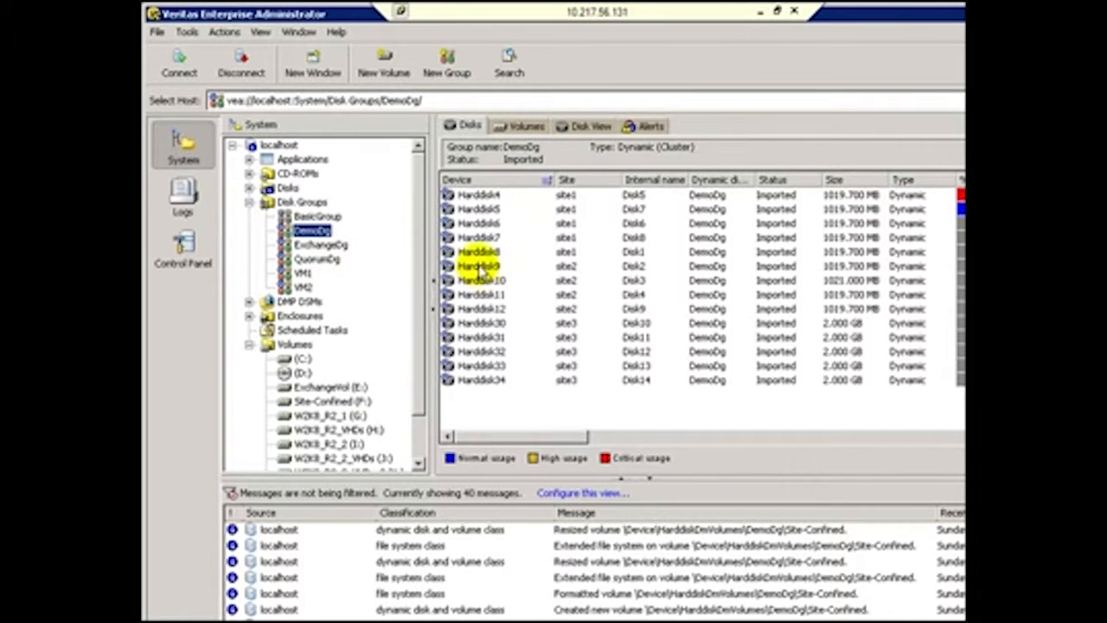
{"action": "right_click", "coordinate": [471, 250]}
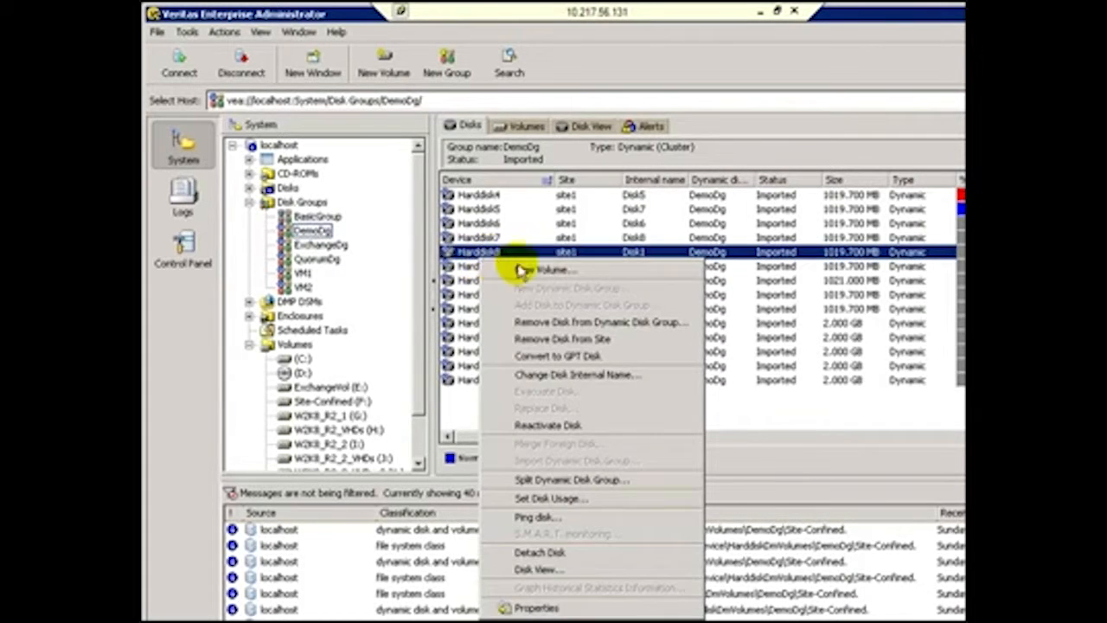
{"action": "left_click", "coordinate": [506, 264]}
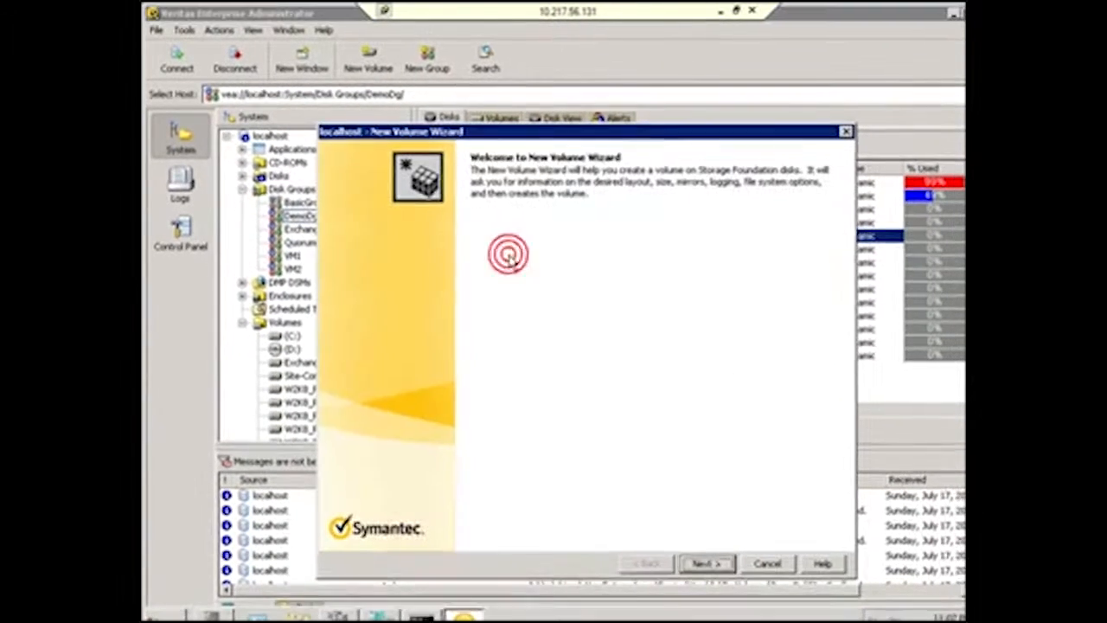
{"action": "left_click", "coordinate": [696, 563]}
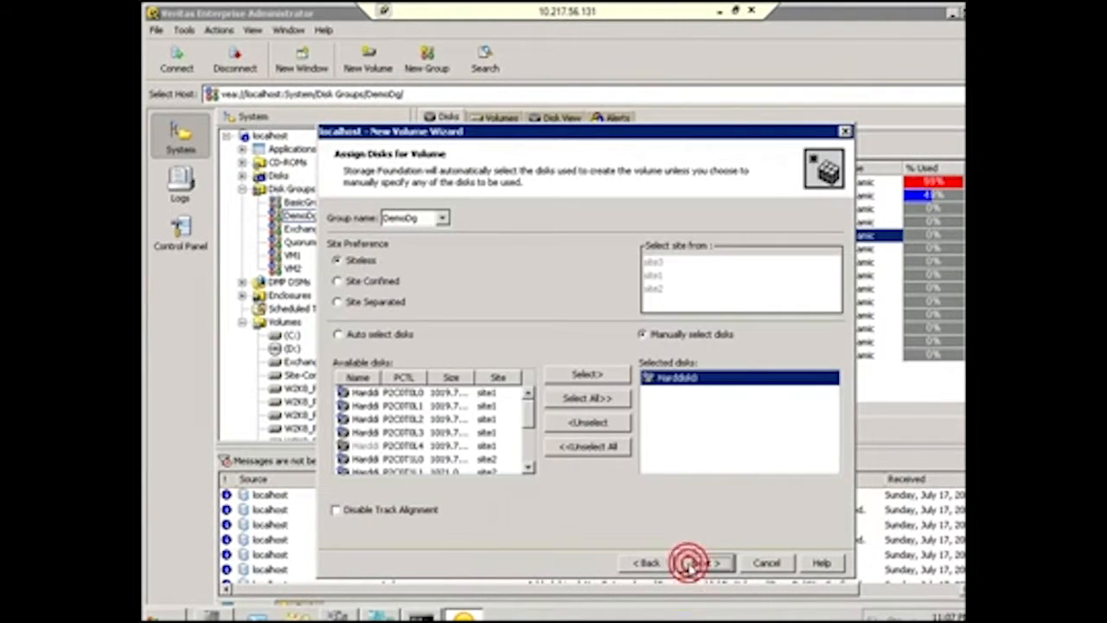
{"action": "left_click", "coordinate": [397, 301]}
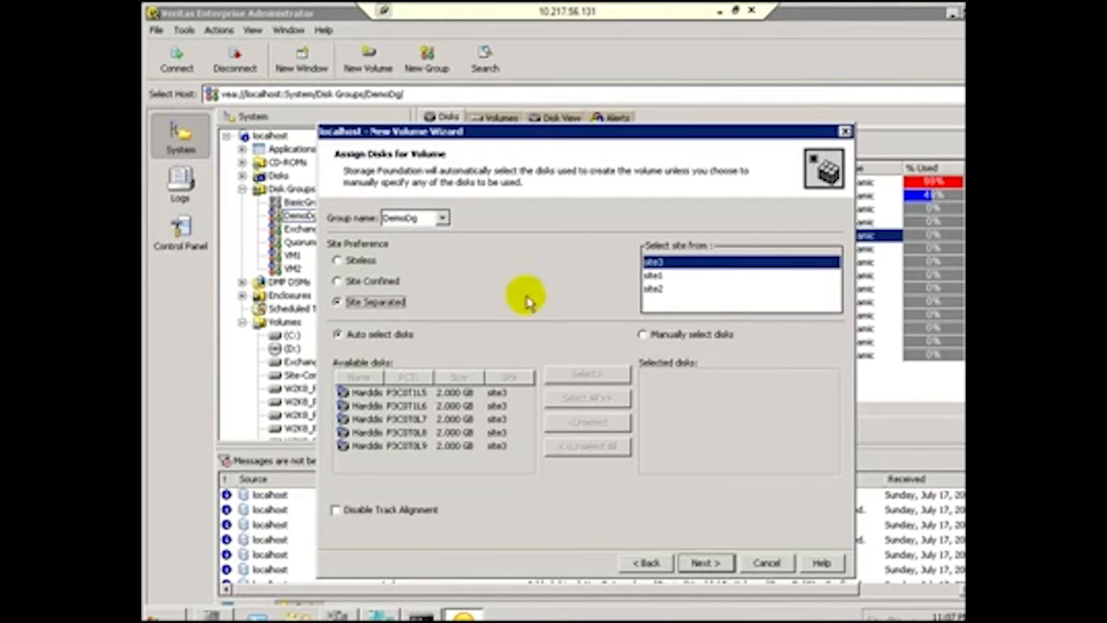
{"action": "left_click", "coordinate": [655, 289], "text": "ctrl"}
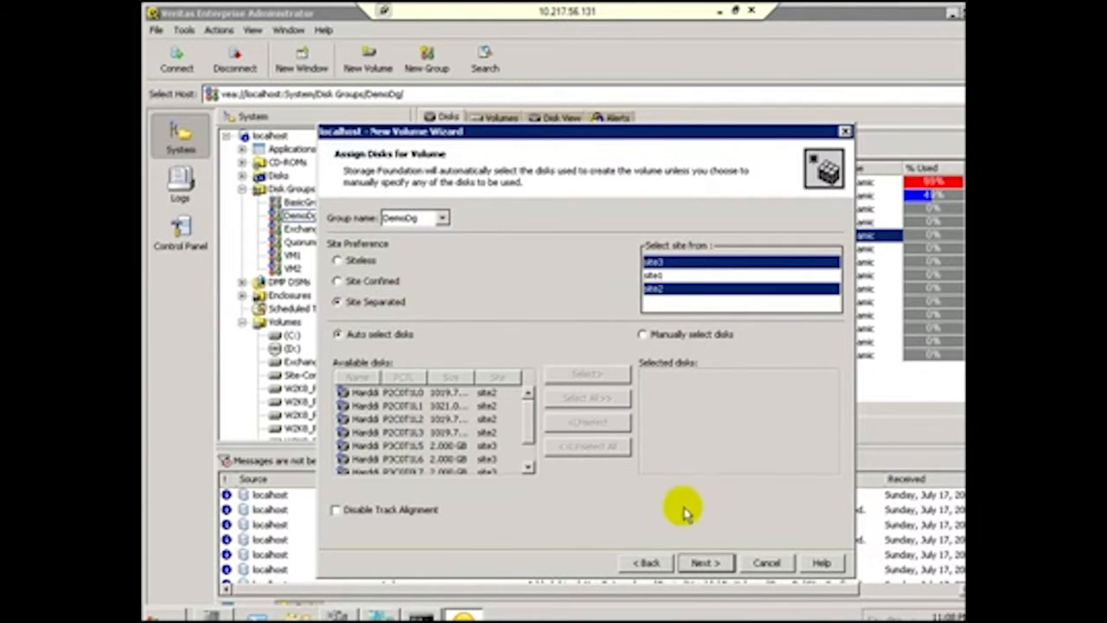
{"action": "left_click", "coordinate": [703, 563]}
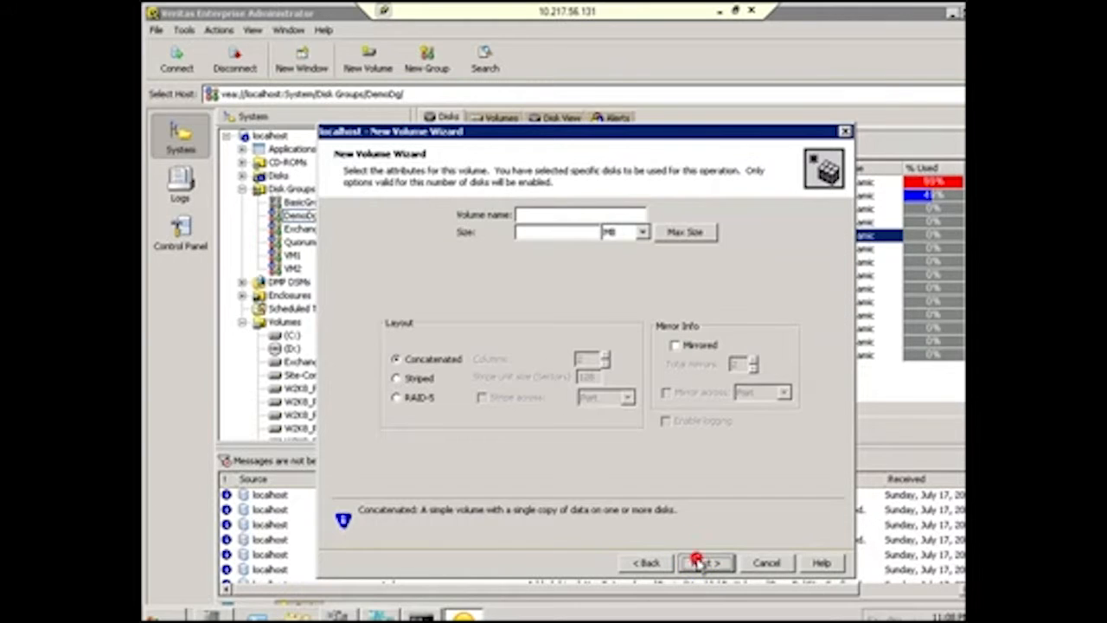
Name the new volume Site-separated, size it at 300 MB as mirrored concatenated, and create it with quick NTFS formatting.
{"action": "left_click", "coordinate": [539, 215]}
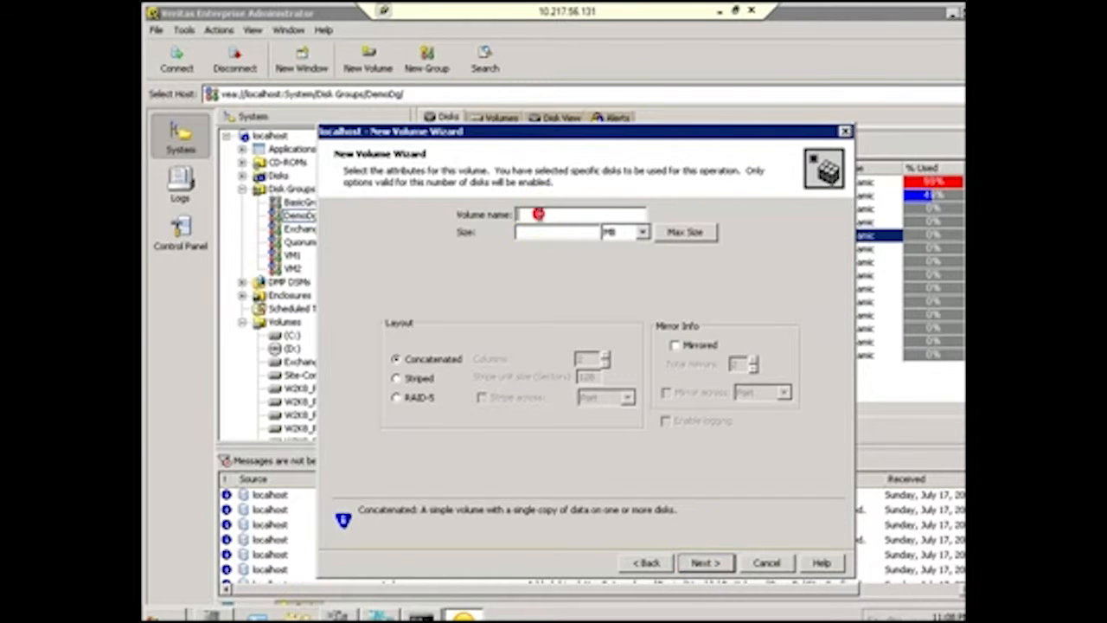
{"action": "type", "text": "Site-separated"}
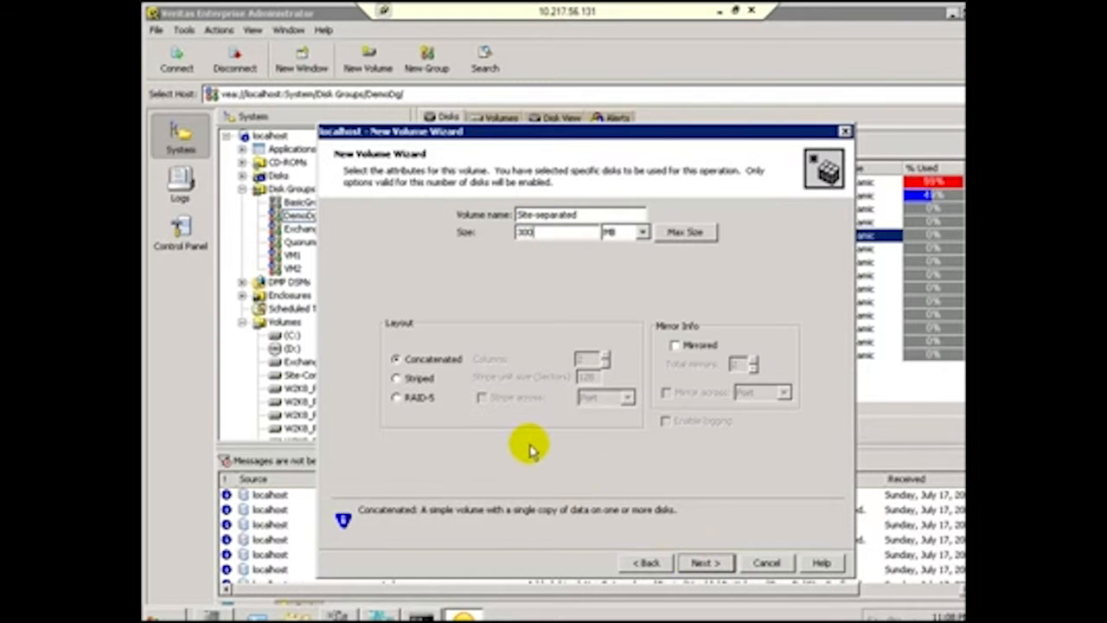
{"action": "left_click", "coordinate": [703, 349]}
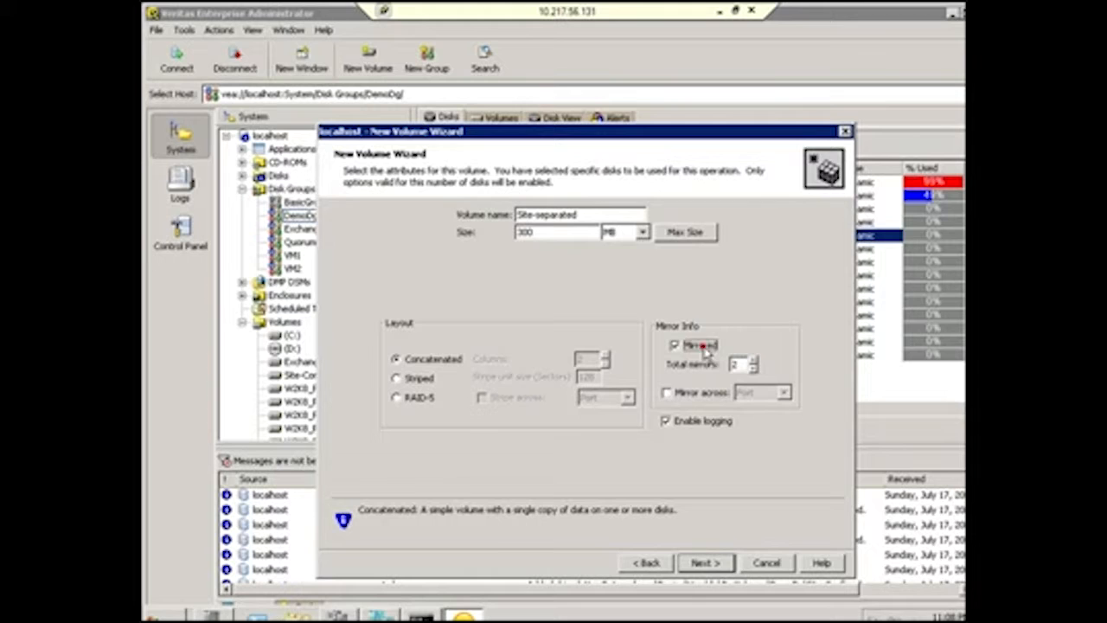
{"action": "left_click", "coordinate": [692, 561]}
{"action": "left_click", "coordinate": [690, 562]}
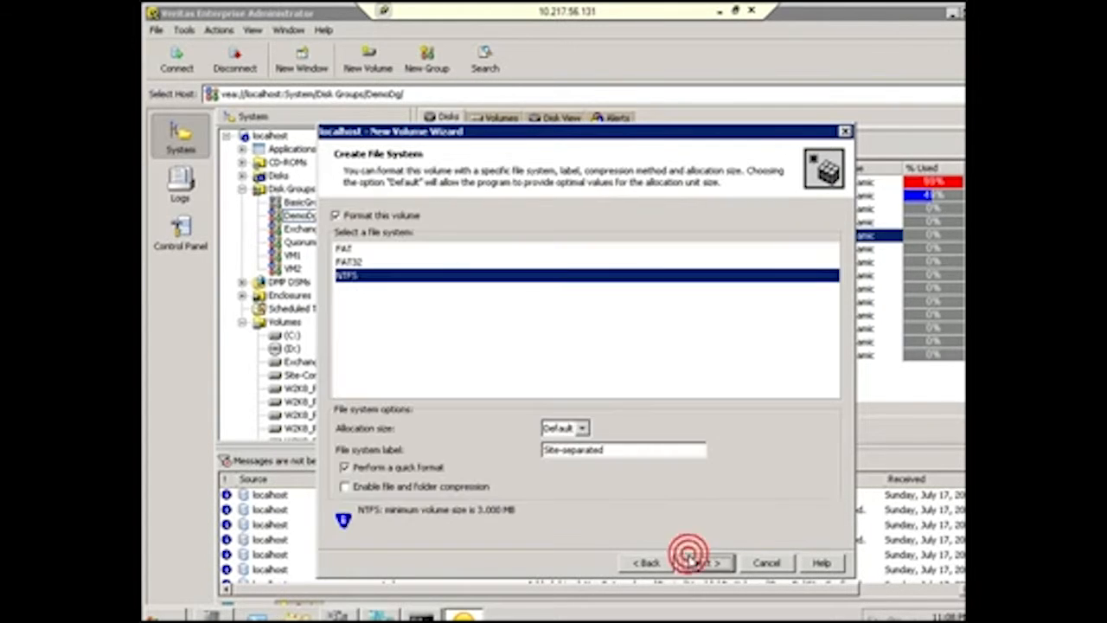
{"action": "left_click", "coordinate": [690, 562]}
{"action": "left_click", "coordinate": [706, 563]}
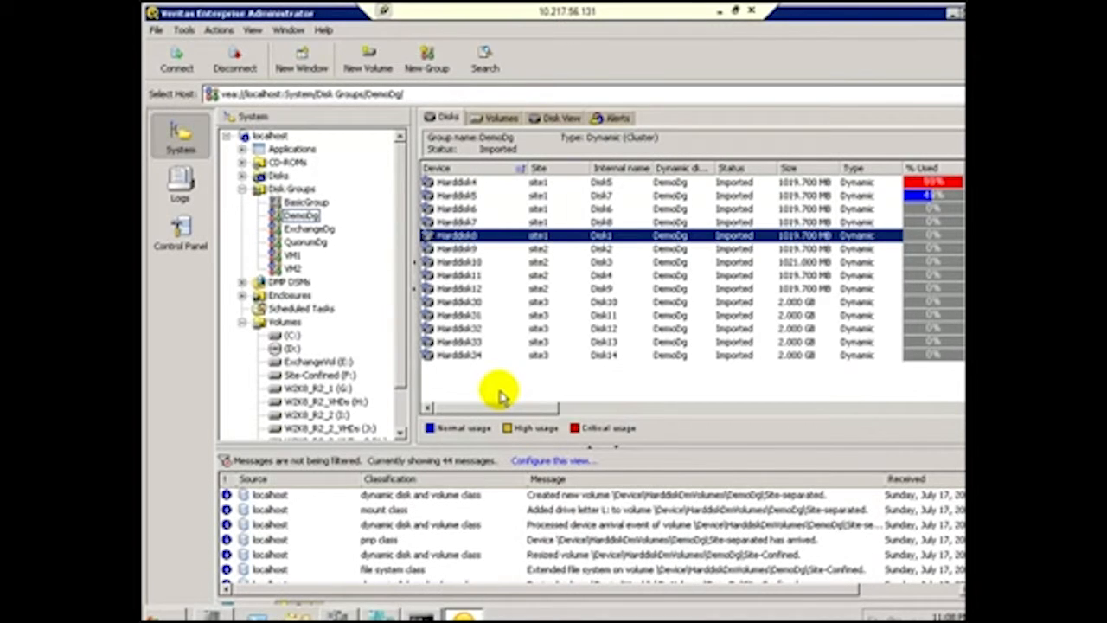
Check the names of the disks available for expansion, and expand the Site-separated (L:) volume by 1 GB with automatically assigned destination disks.
{"action": "left_click", "coordinate": [242, 323]}
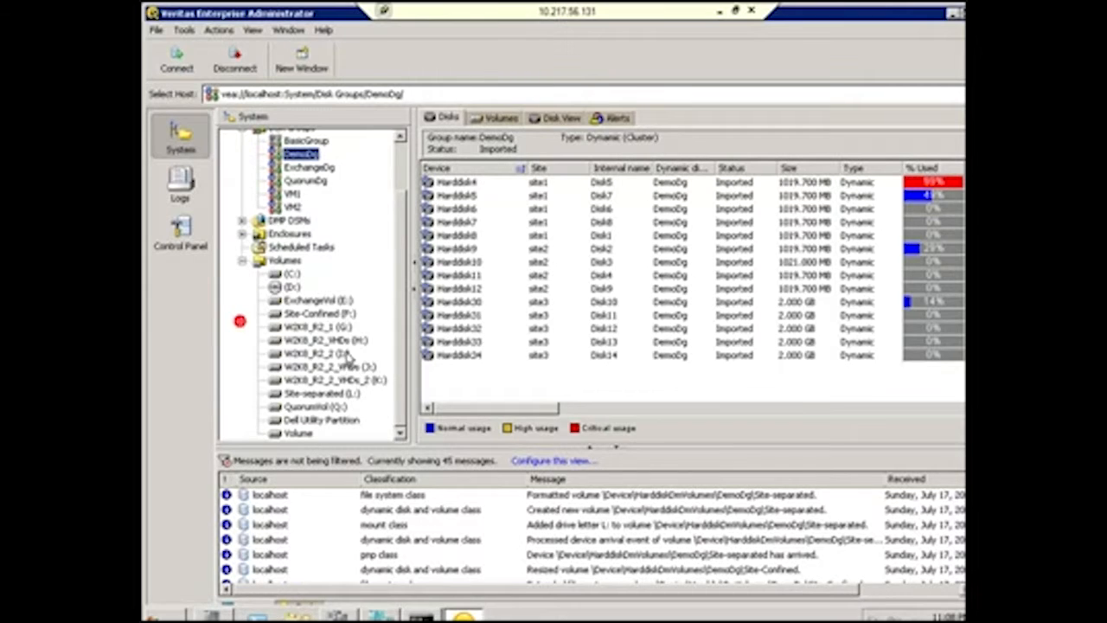
{"action": "right_click", "coordinate": [356, 393]}
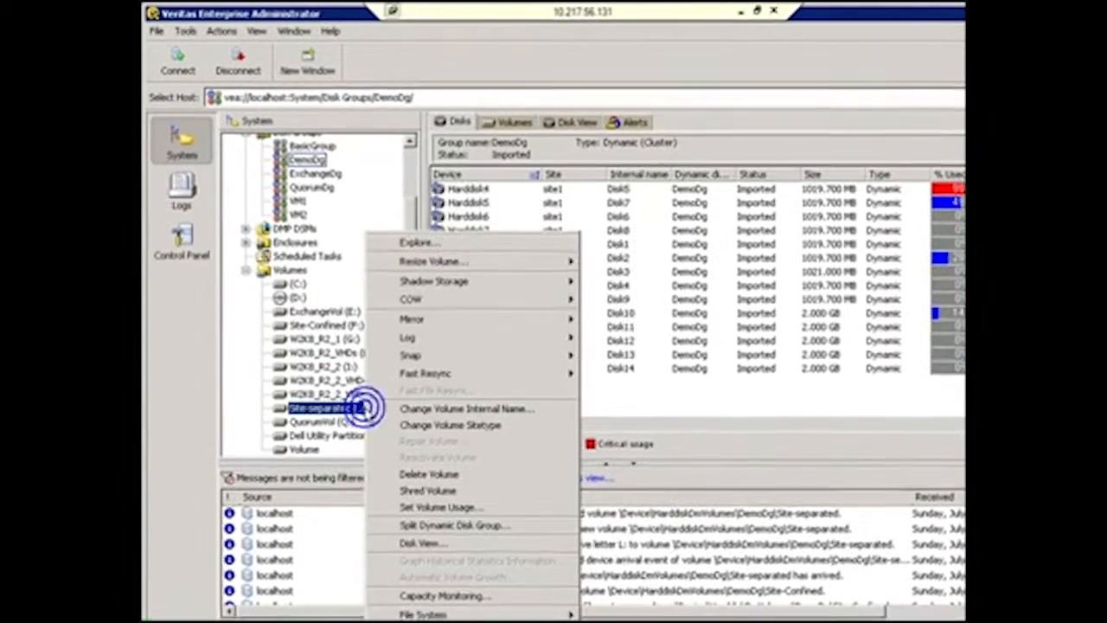
{"action": "mouse_move", "coordinate": [540, 262]}
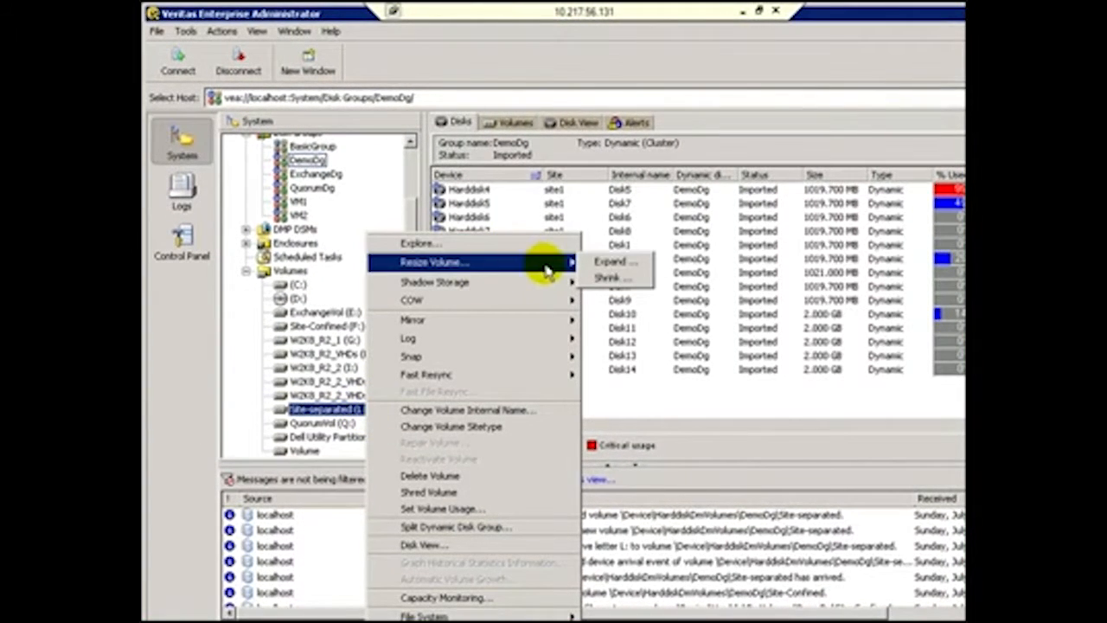
{"action": "left_click", "coordinate": [592, 261]}
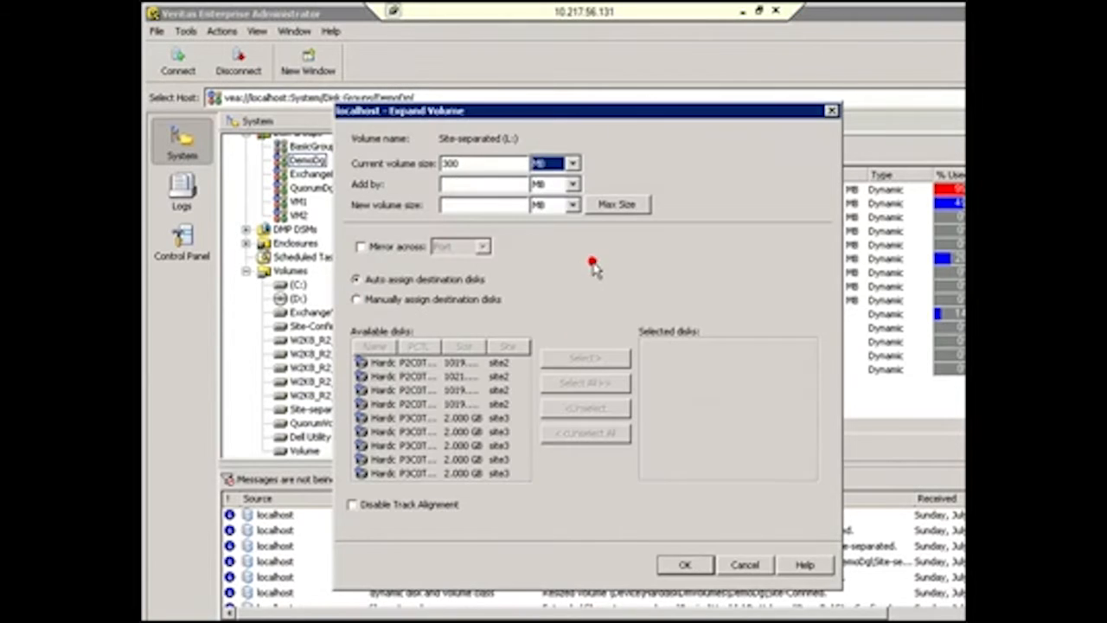
{"action": "left_click", "coordinate": [419, 302]}
{"action": "left_click_drag", "start_coordinate": [398, 344], "coordinate": [449, 346]}
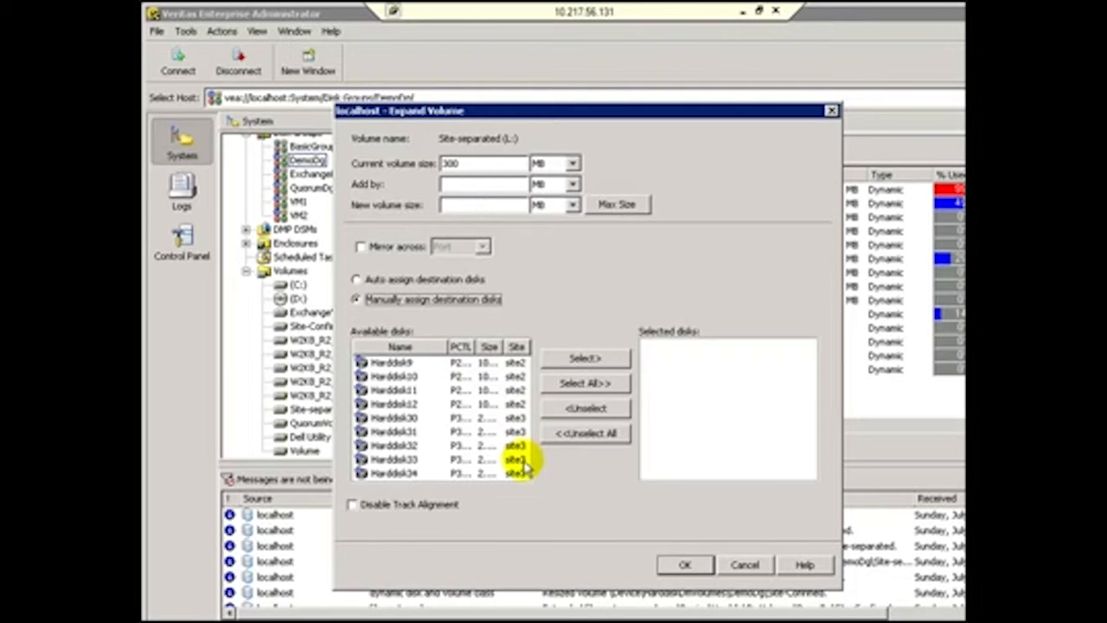
{"action": "left_click", "coordinate": [374, 280]}
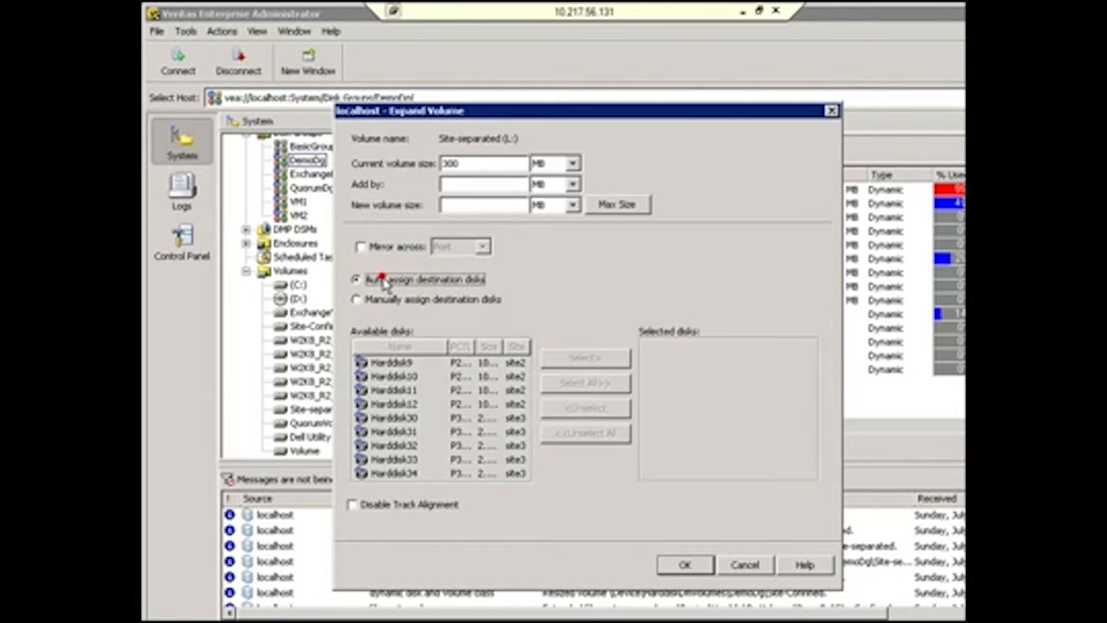
{"action": "left_click", "coordinate": [482, 181]}
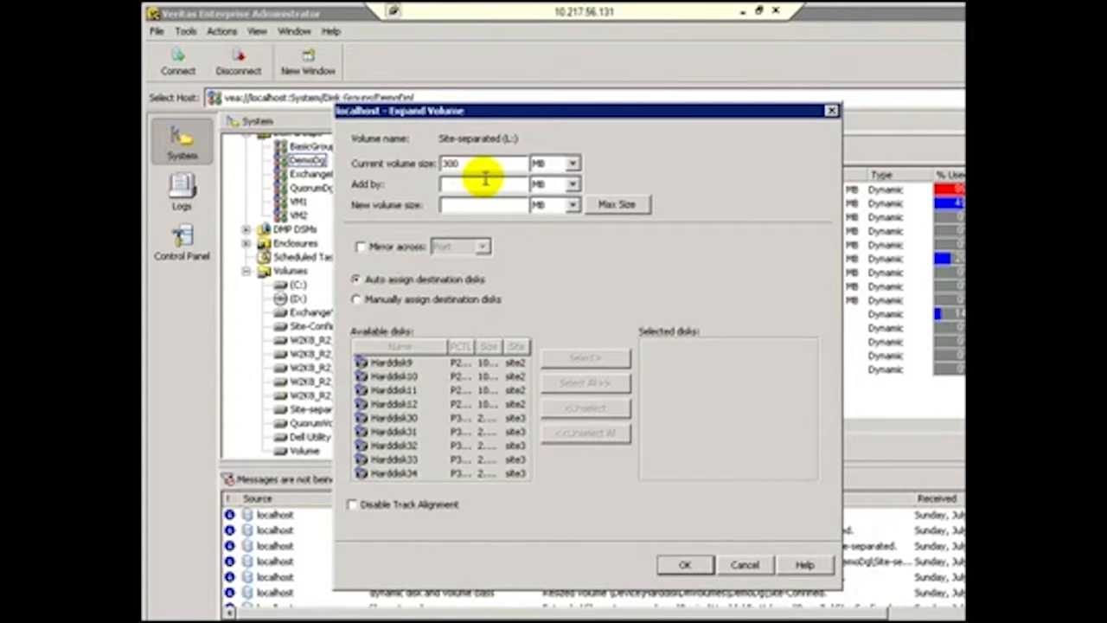
{"action": "key", "text": "Tab"}
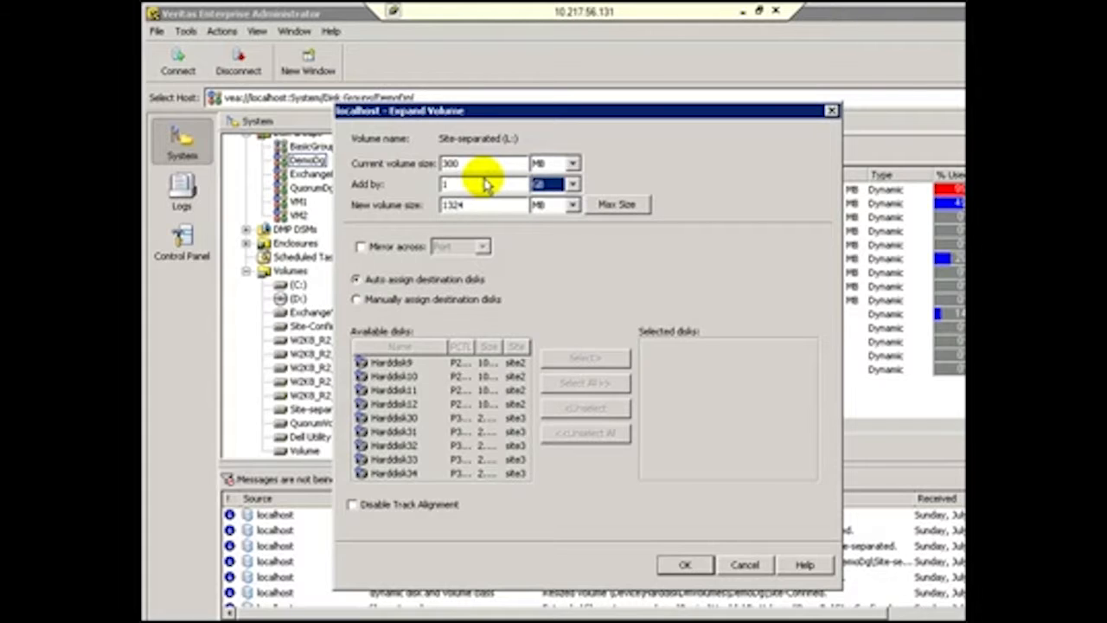
{"action": "left_click", "coordinate": [681, 565]}
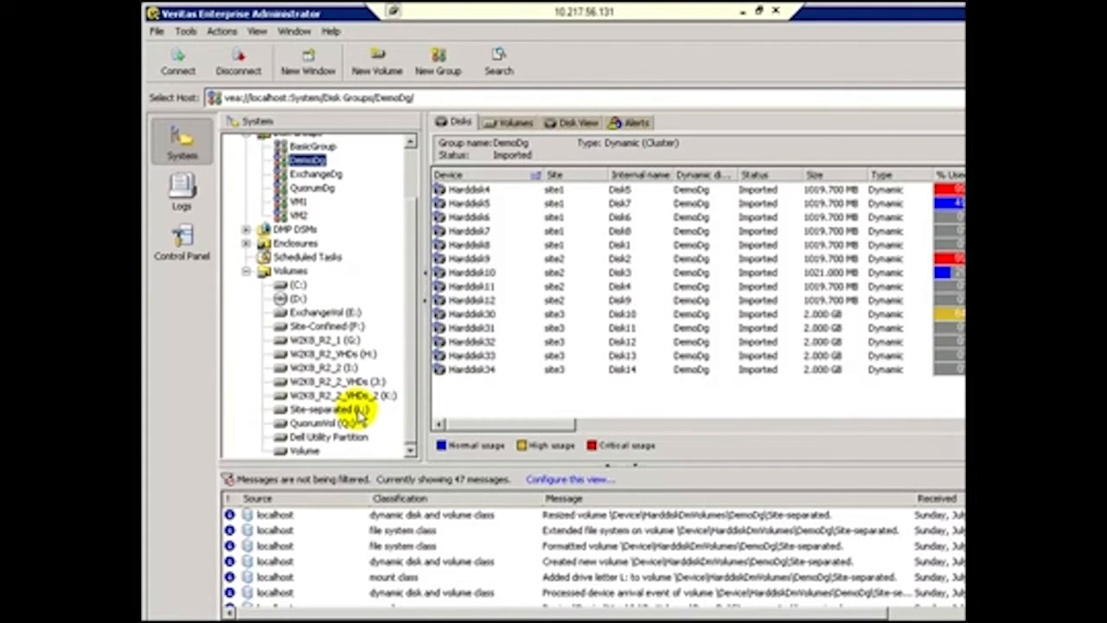
Review the disks and sites used by the Site-separated (L:) volume, and expand it by 2 GB with automatically assigned destination disks.
{"action": "left_click", "coordinate": [353, 410]}
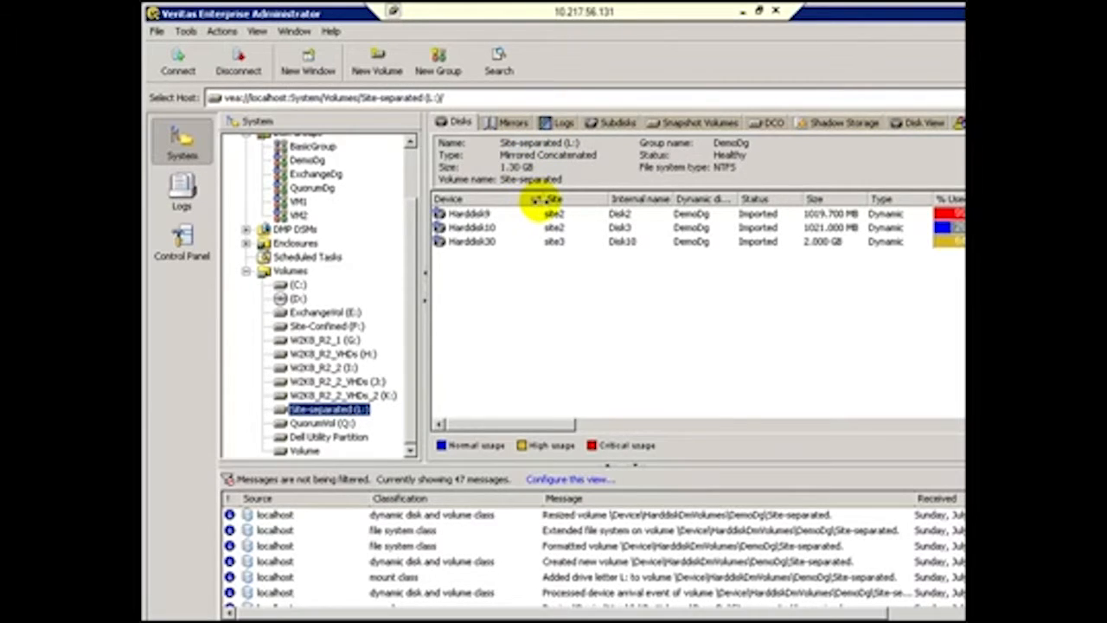
{"action": "left_click_drag", "start_coordinate": [547, 199], "coordinate": [567, 201]}
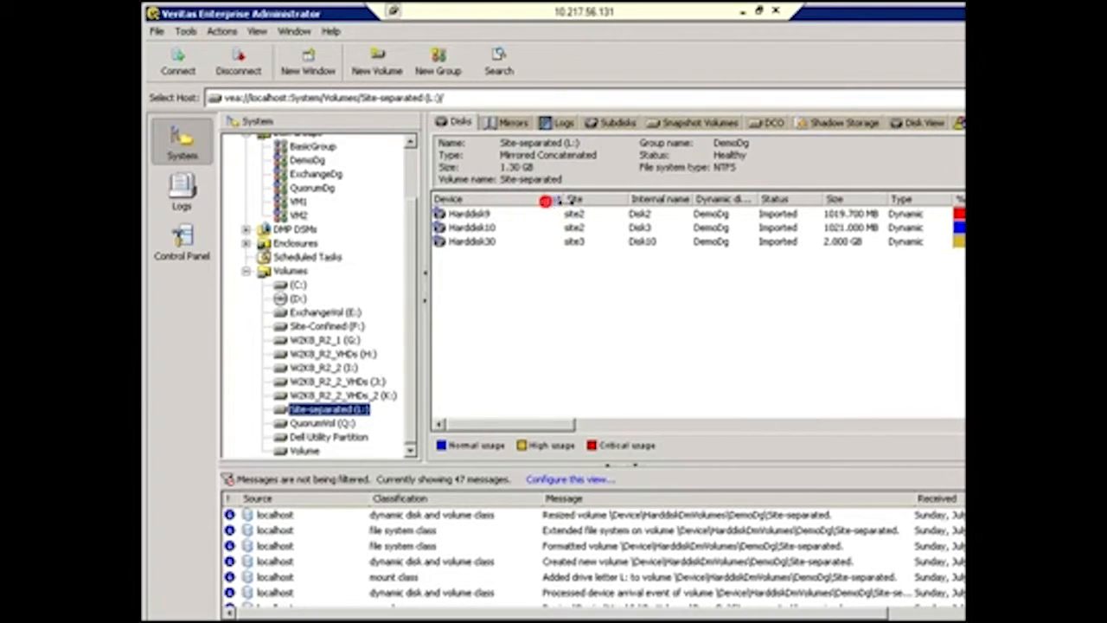
{"action": "left_click", "coordinate": [488, 229]}
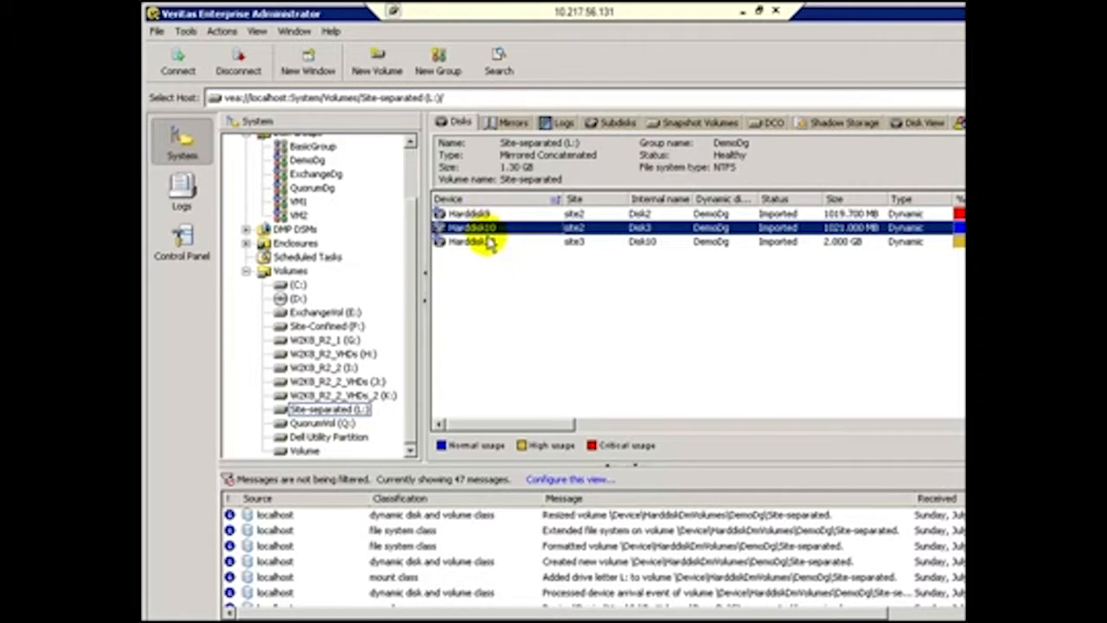
{"action": "left_click", "coordinate": [489, 244]}
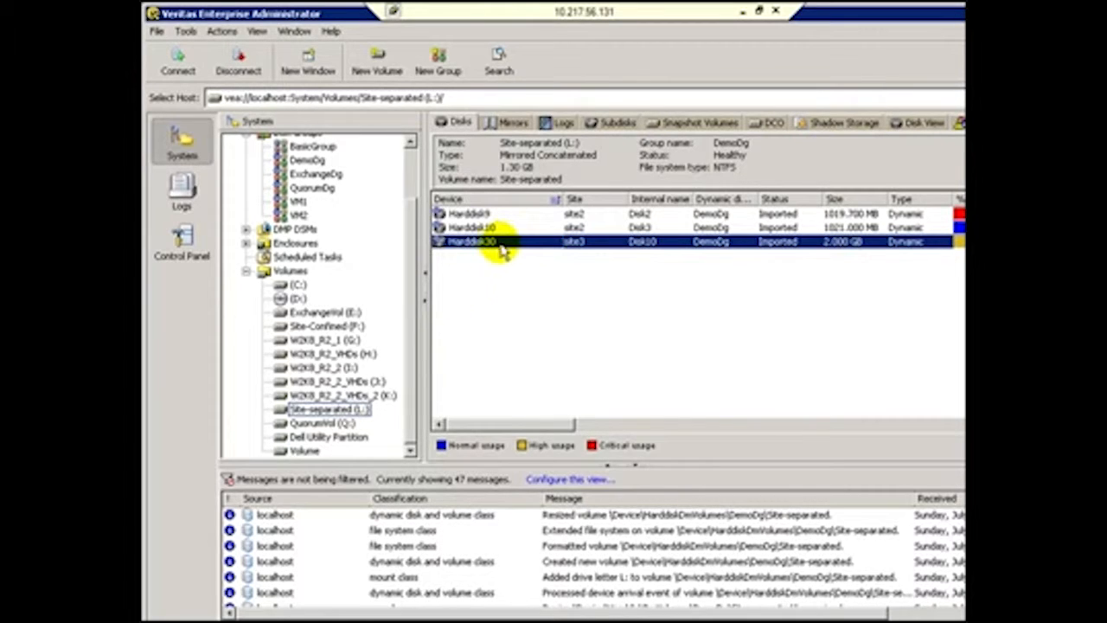
{"action": "right_click", "coordinate": [359, 412]}
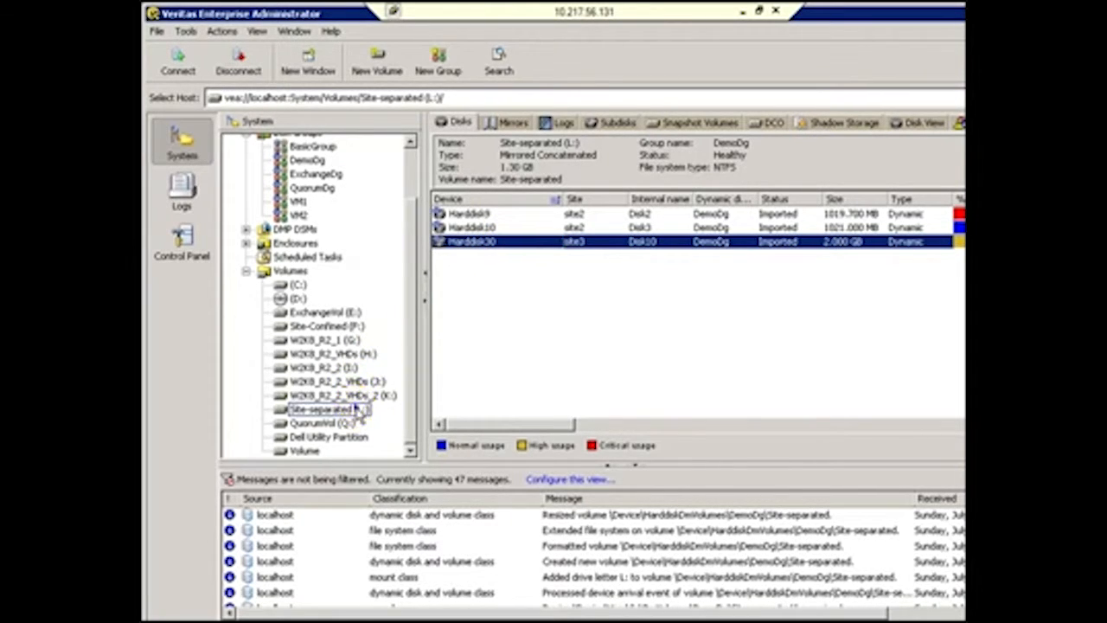
{"action": "mouse_move", "coordinate": [522, 271]}
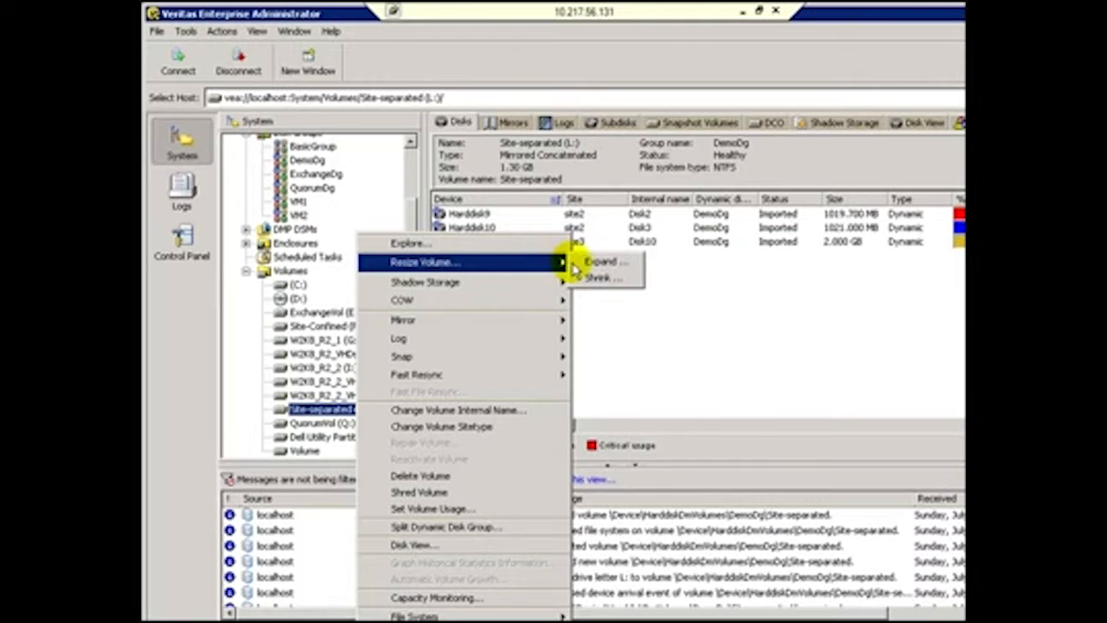
{"action": "left_click", "coordinate": [597, 262]}
{"action": "left_click", "coordinate": [485, 184]}
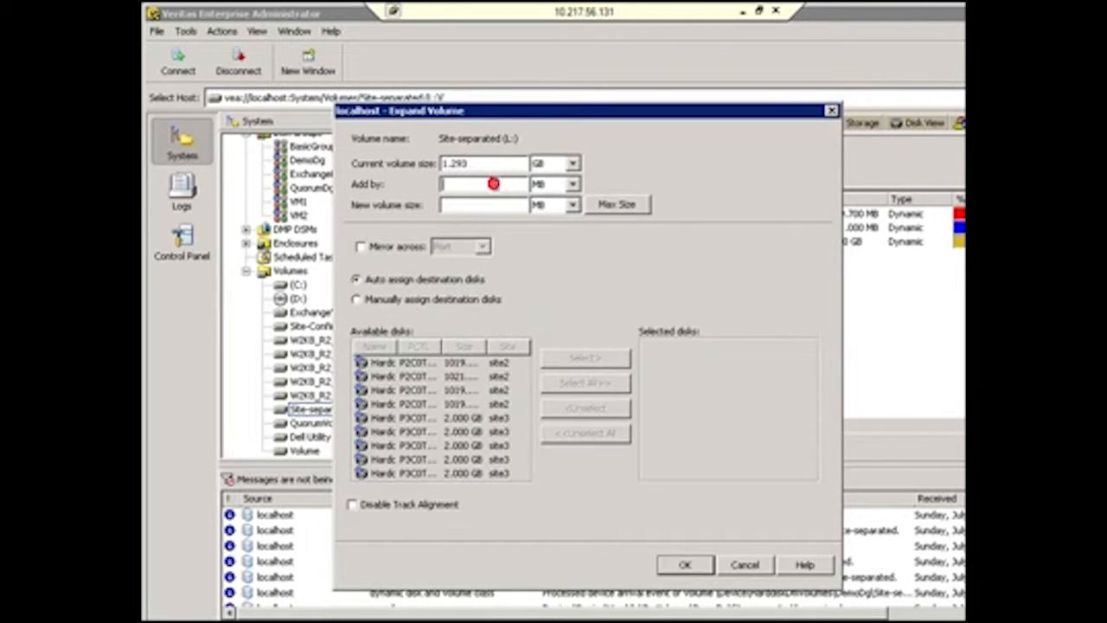
{"action": "type", "text": "2"}
{"action": "key", "text": "Tab"}
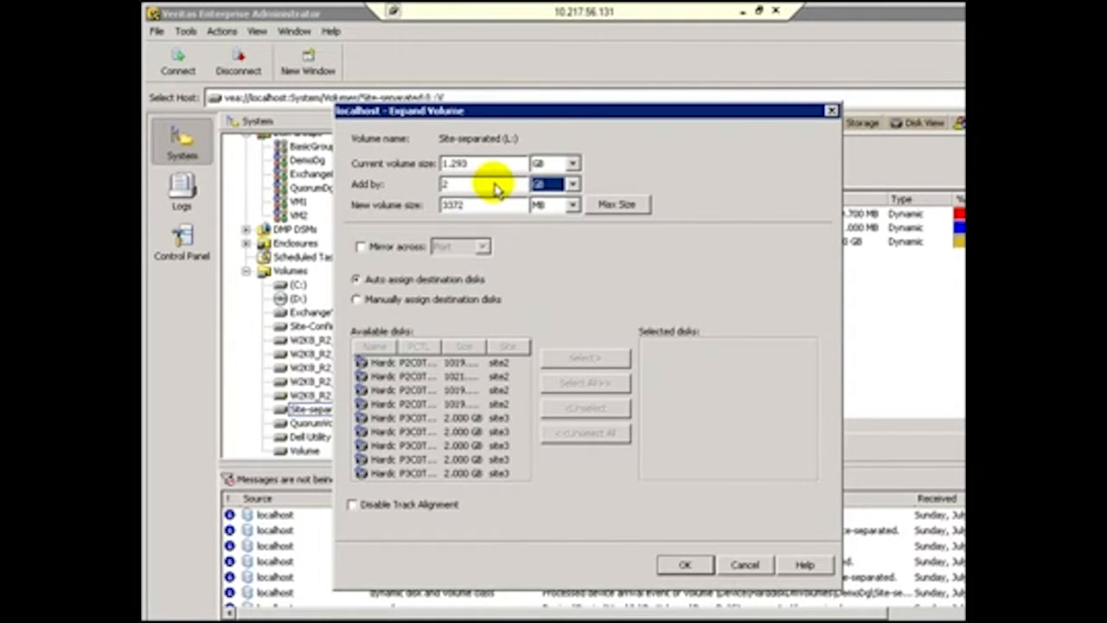
{"action": "left_click", "coordinate": [680, 568]}
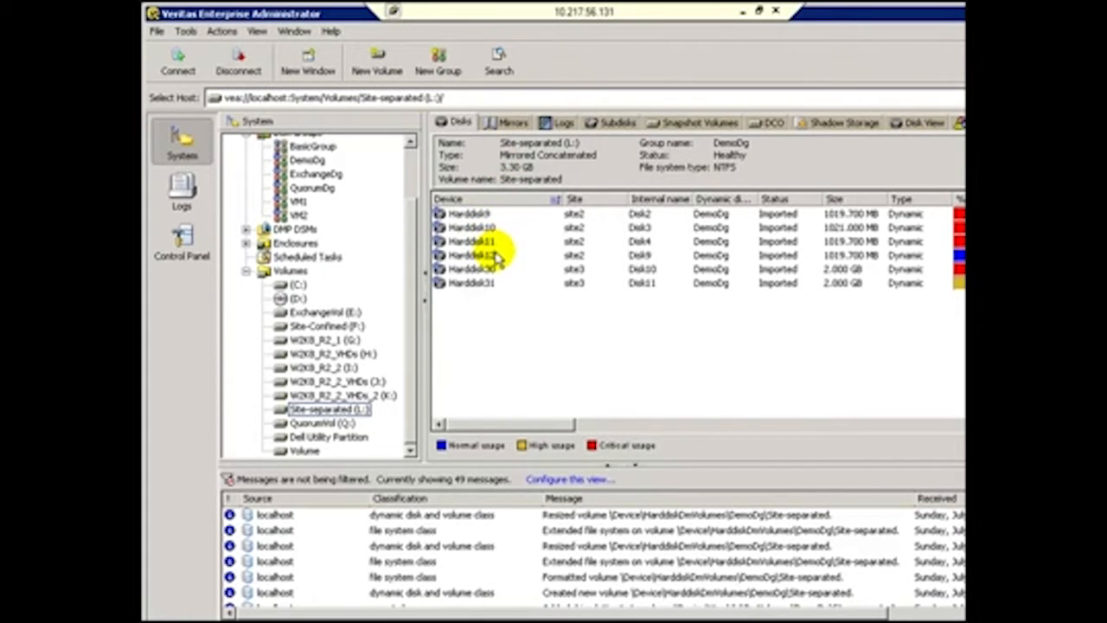
Display the mirrors of the Site-separated (L:) volume and widen the Device column to examine which disks each mirror uses.
{"action": "left_click", "coordinate": [510, 124]}
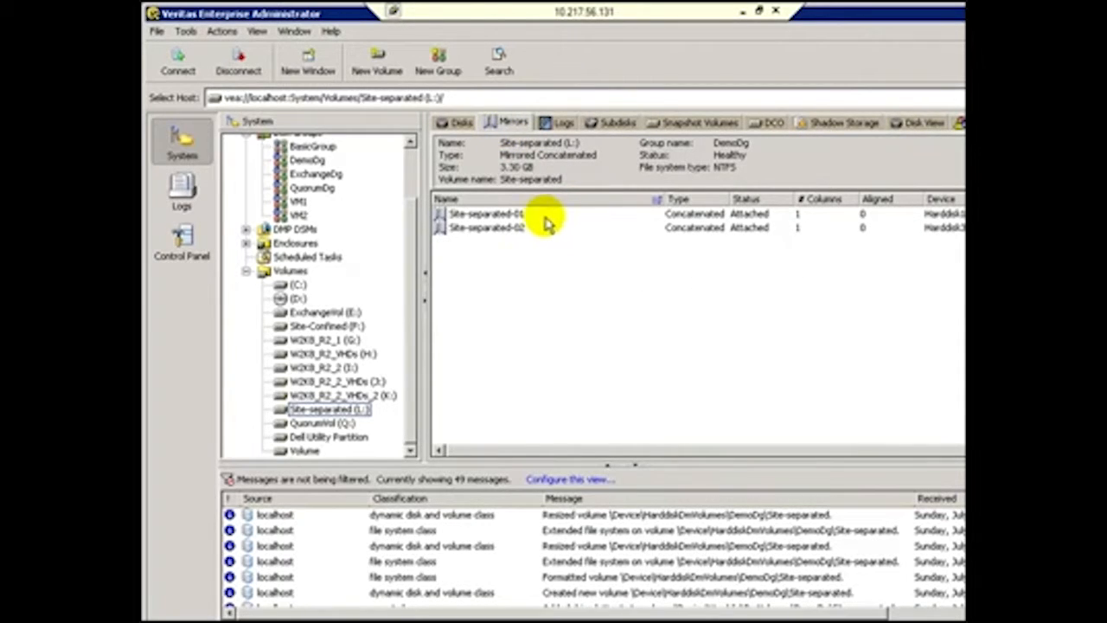
{"action": "left_click", "coordinate": [606, 121]}
{"action": "left_click", "coordinate": [511, 123]}
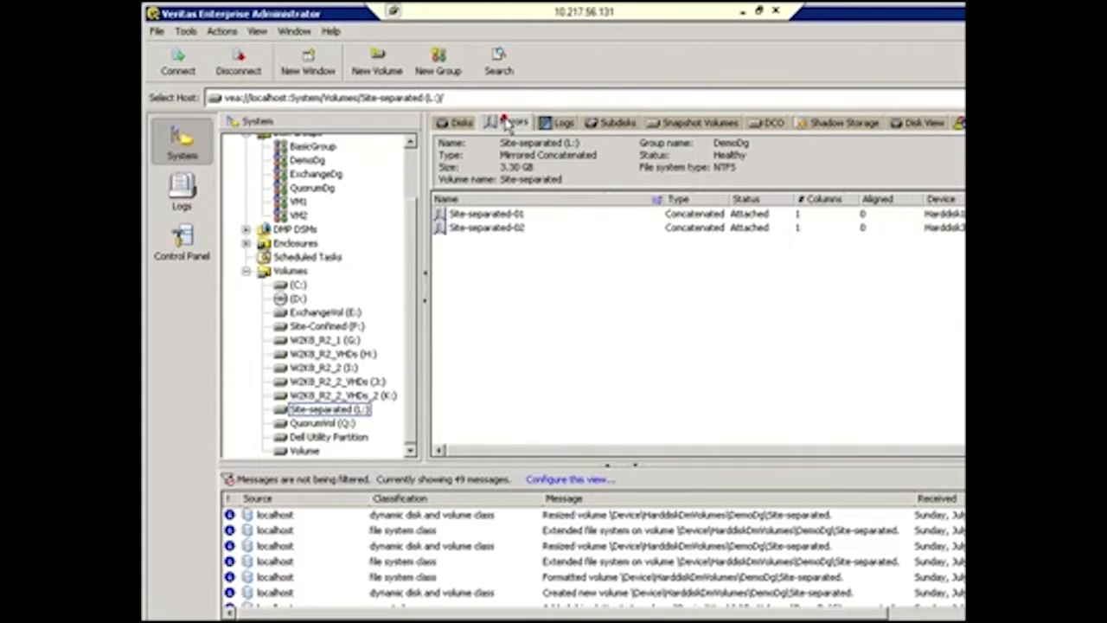
{"action": "left_click", "coordinate": [517, 217]}
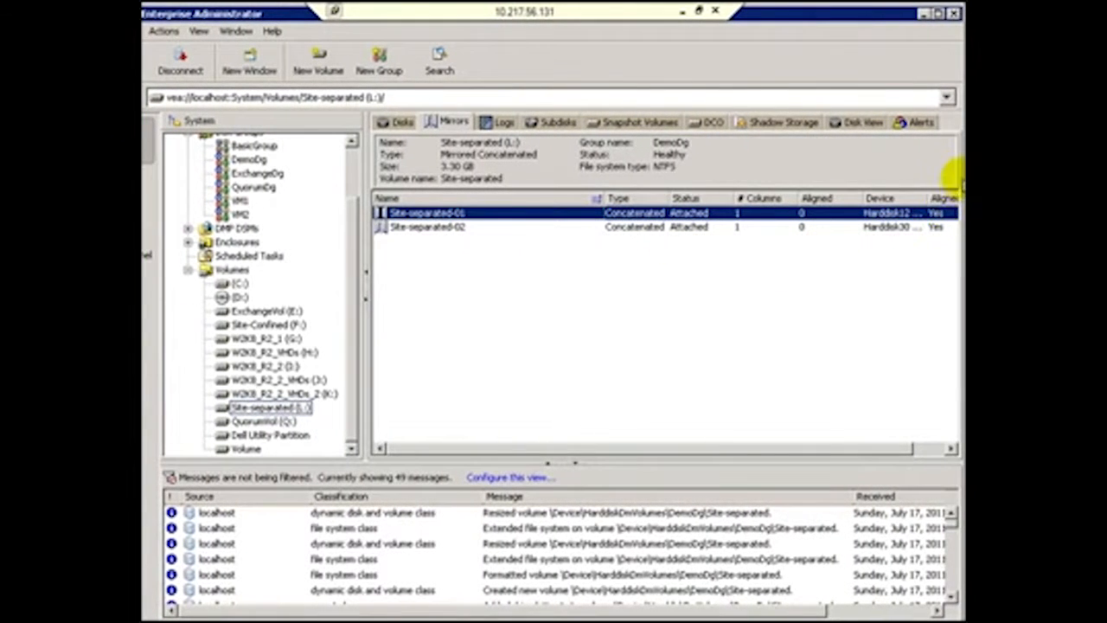
{"action": "double_click", "coordinate": [924, 196]}
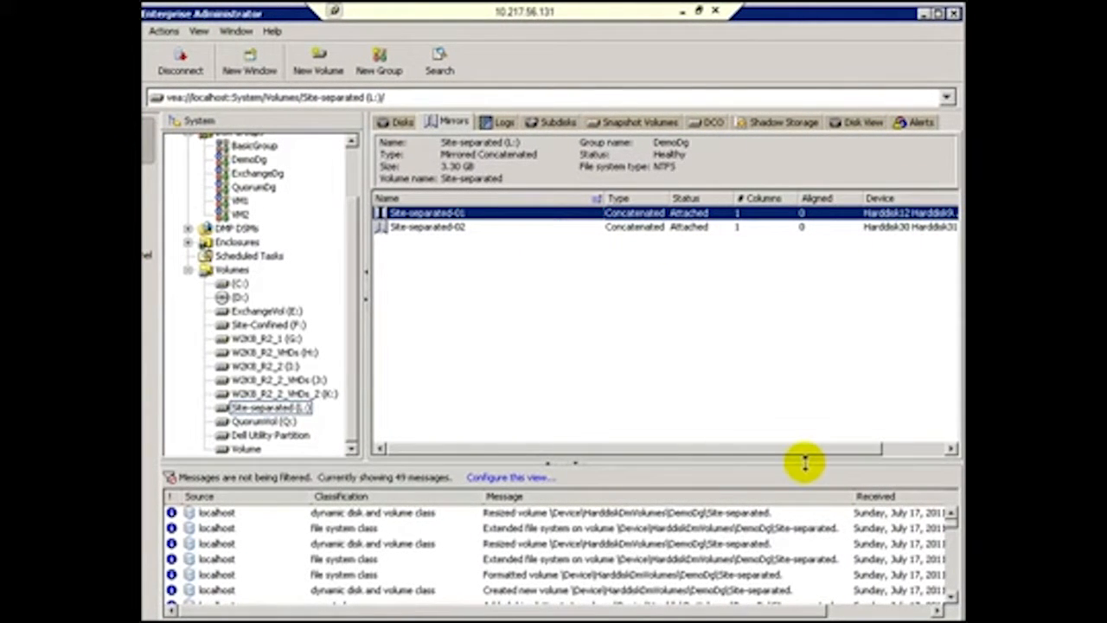
Widen the mirror list's Device column further to read every disk used by Site-separated-01 and Site-separated-02.
{"action": "left_click_drag", "start_coordinate": [805, 453], "coordinate": [913, 454]}
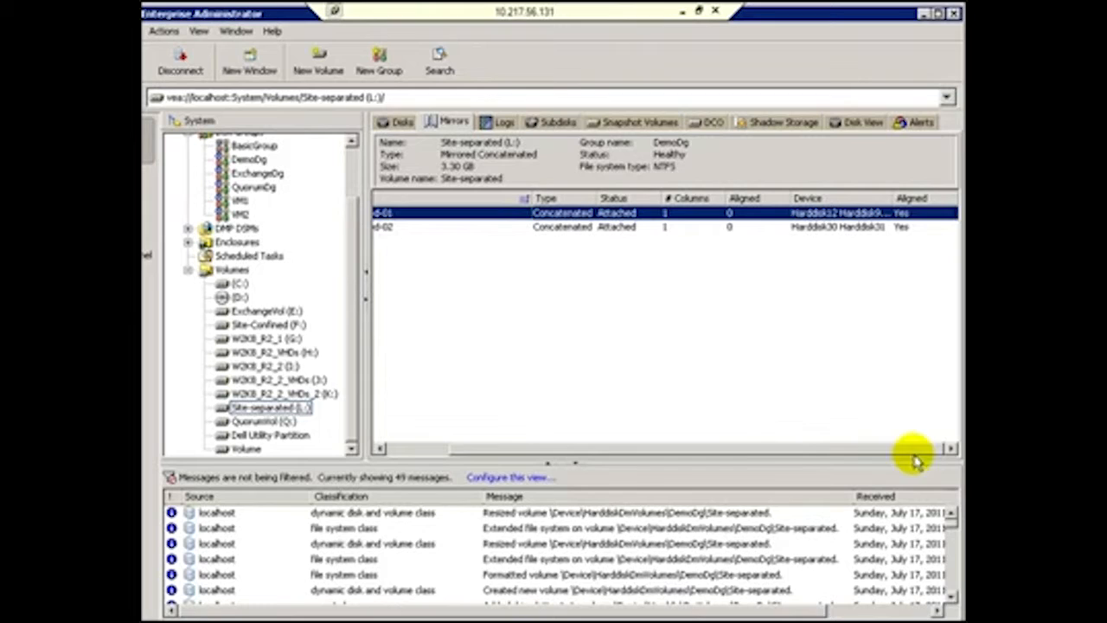
{"action": "double_click", "coordinate": [888, 199]}
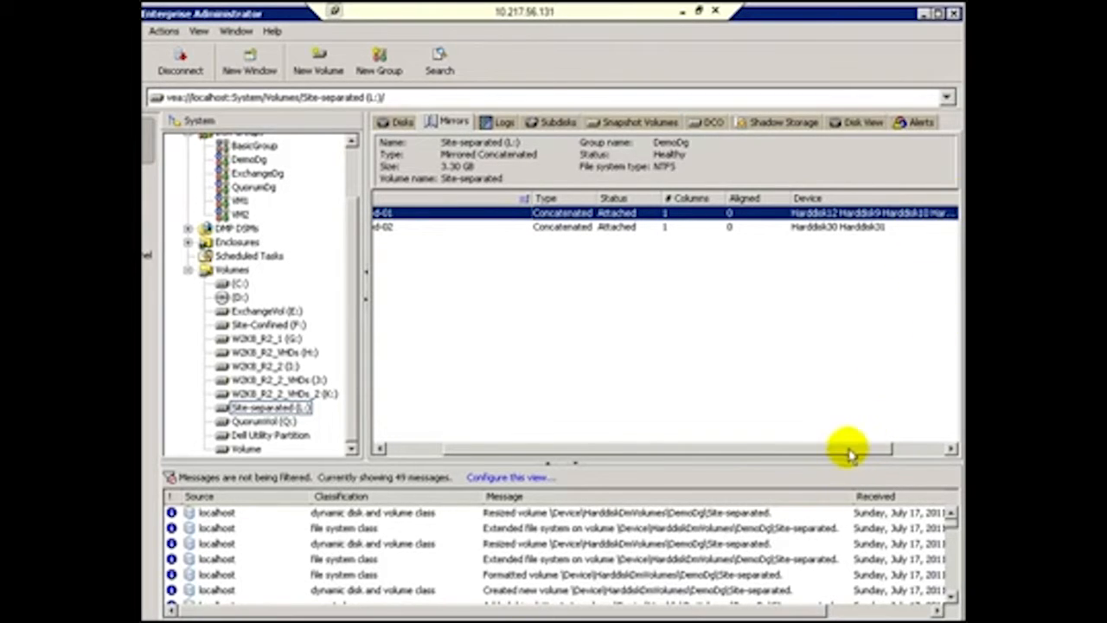
{"action": "left_click_drag", "start_coordinate": [848, 452], "coordinate": [946, 449]}
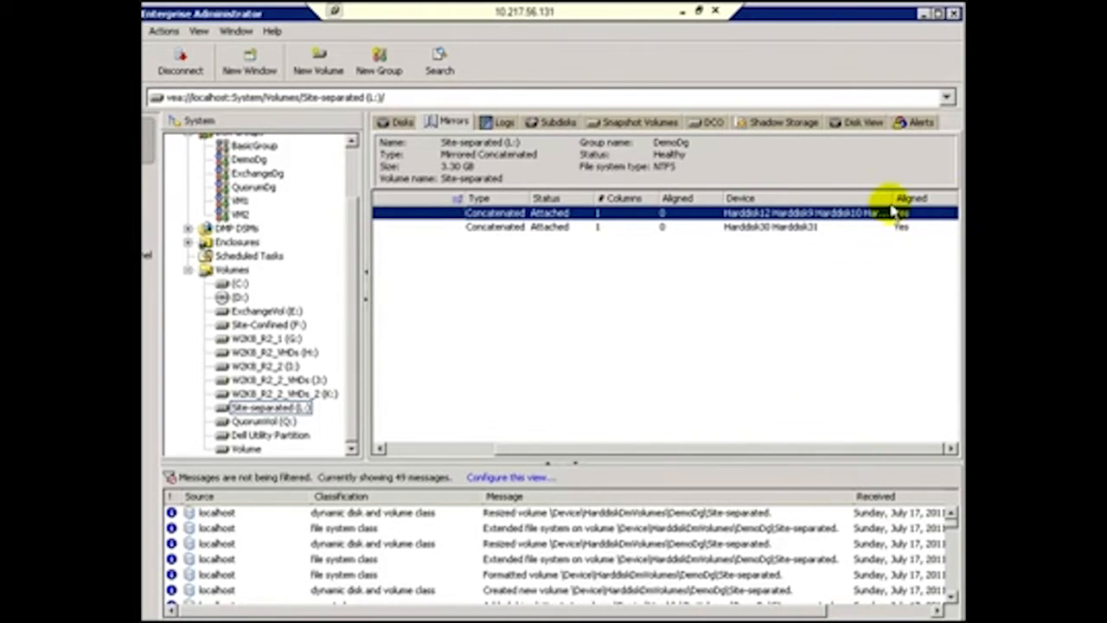
{"action": "left_click_drag", "start_coordinate": [887, 198], "coordinate": [962, 201]}
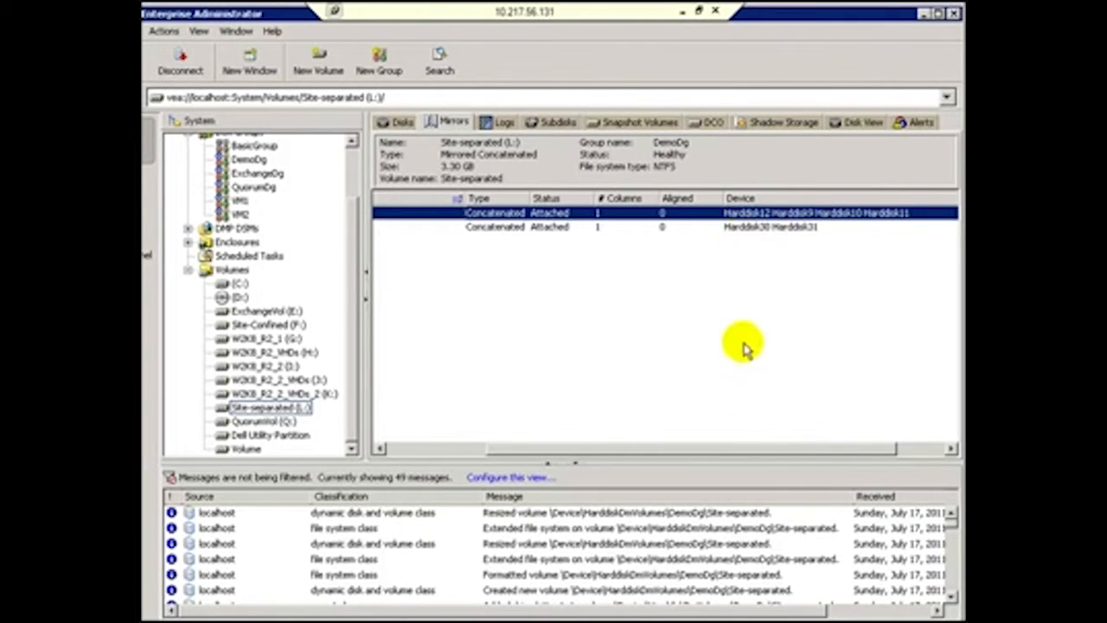
{"action": "left_click_drag", "start_coordinate": [713, 450], "coordinate": [573, 456]}
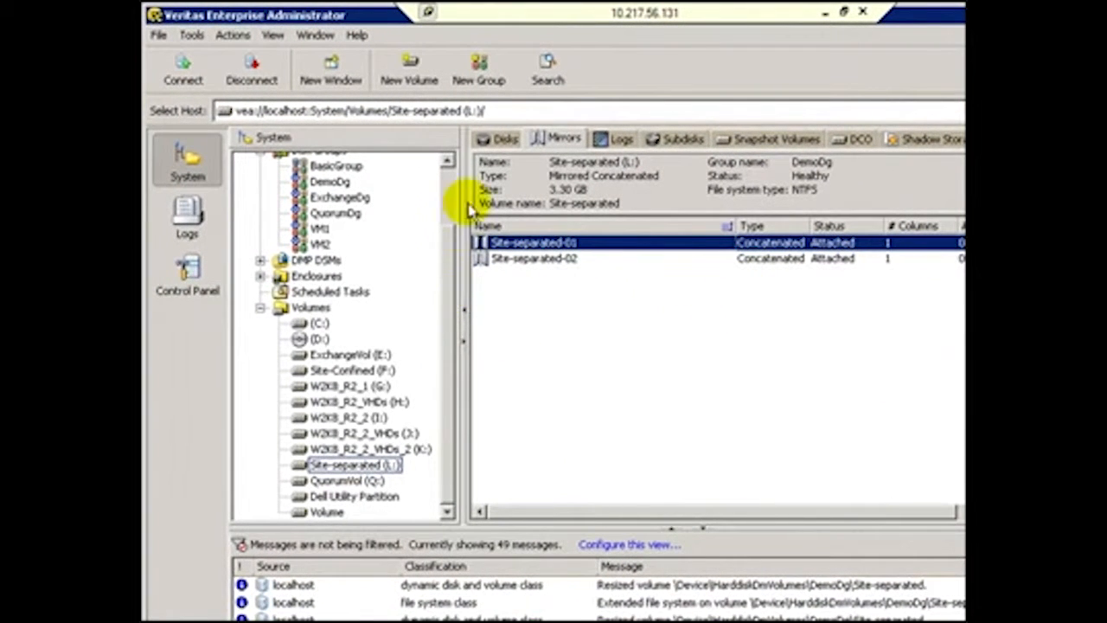
Display the disks of the Site-separated (L:) volume to check which site each disk belongs to.
{"action": "left_click", "coordinate": [496, 143]}
{"action": "scroll", "coordinate": [445, 251], "scroll_direction": "up", "scroll_amount": 1}
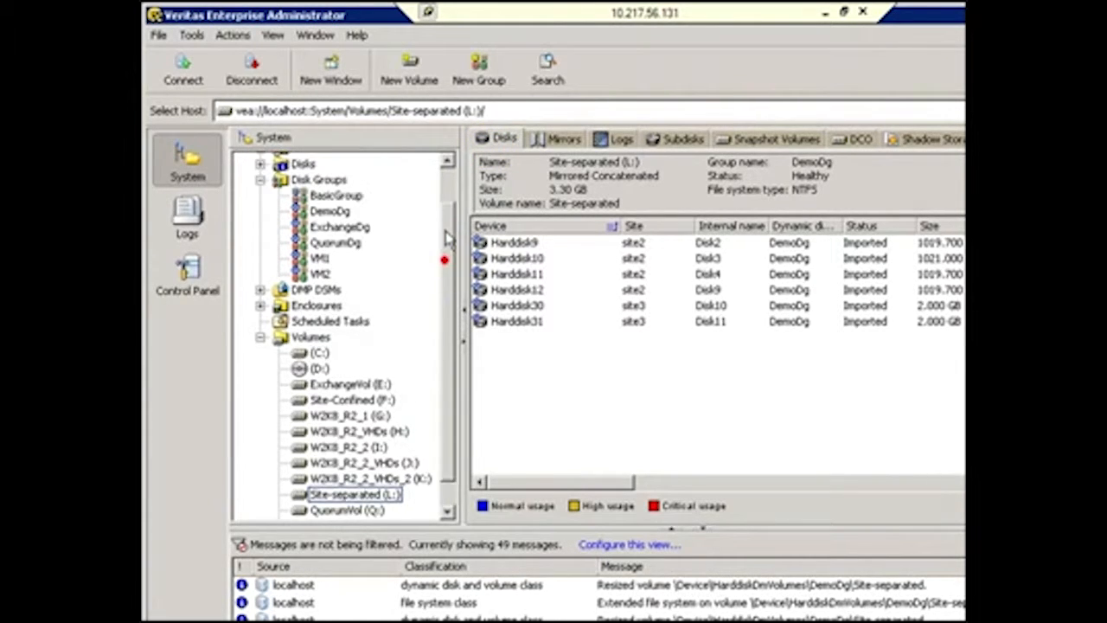
{"action": "left_click_drag", "start_coordinate": [447, 238], "coordinate": [445, 217]}
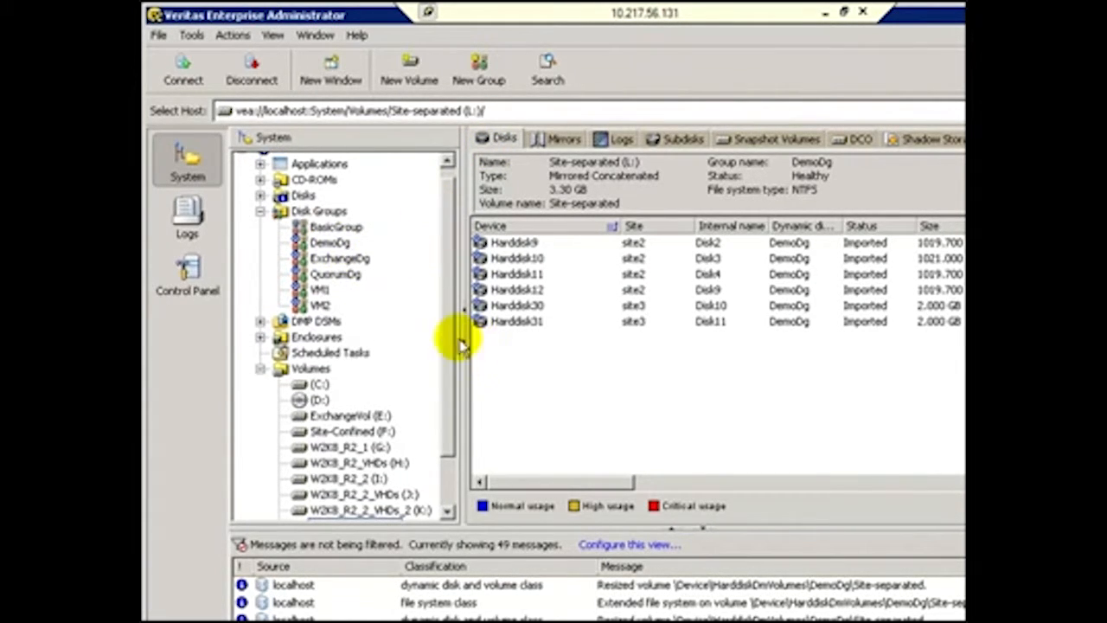
{"action": "scroll", "coordinate": [452, 363], "scroll_direction": "down", "scroll_amount": 2}
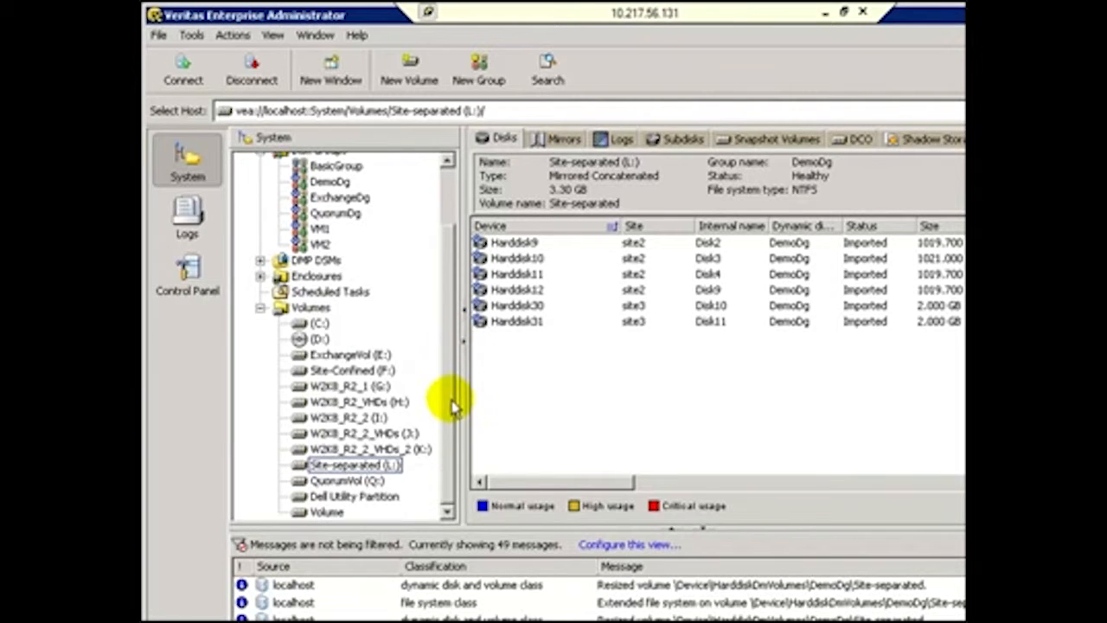
Move subdisk Disk5-01 of the Site-Confined (F:) volume to the manually assigned disk Harddisk6, and review the volume's disks and sites.
{"action": "left_click", "coordinate": [390, 370]}
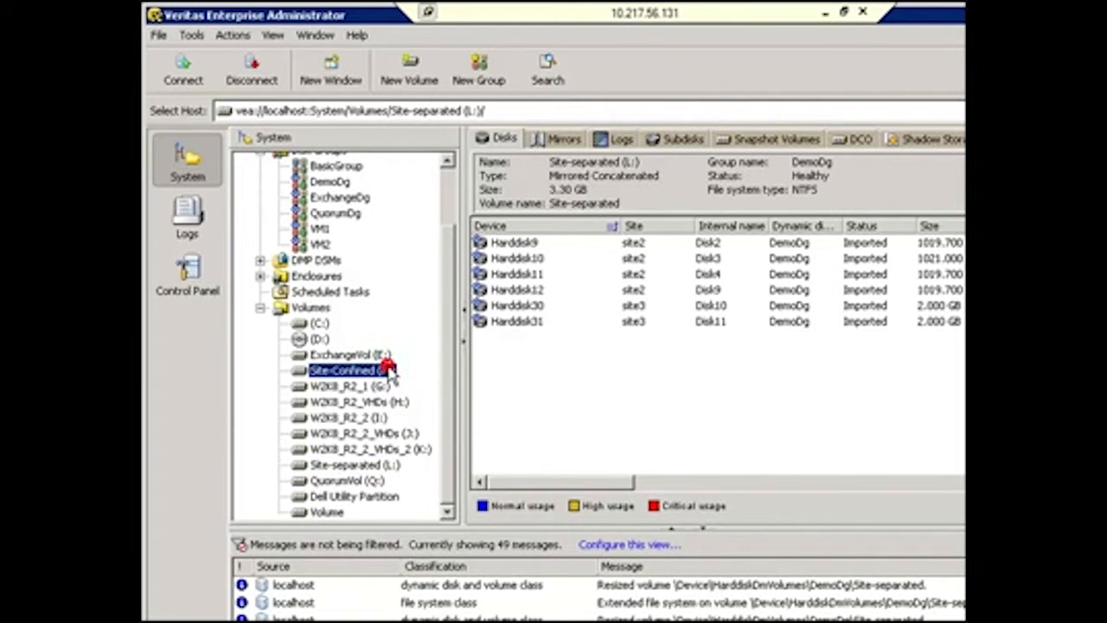
{"action": "left_click", "coordinate": [665, 140]}
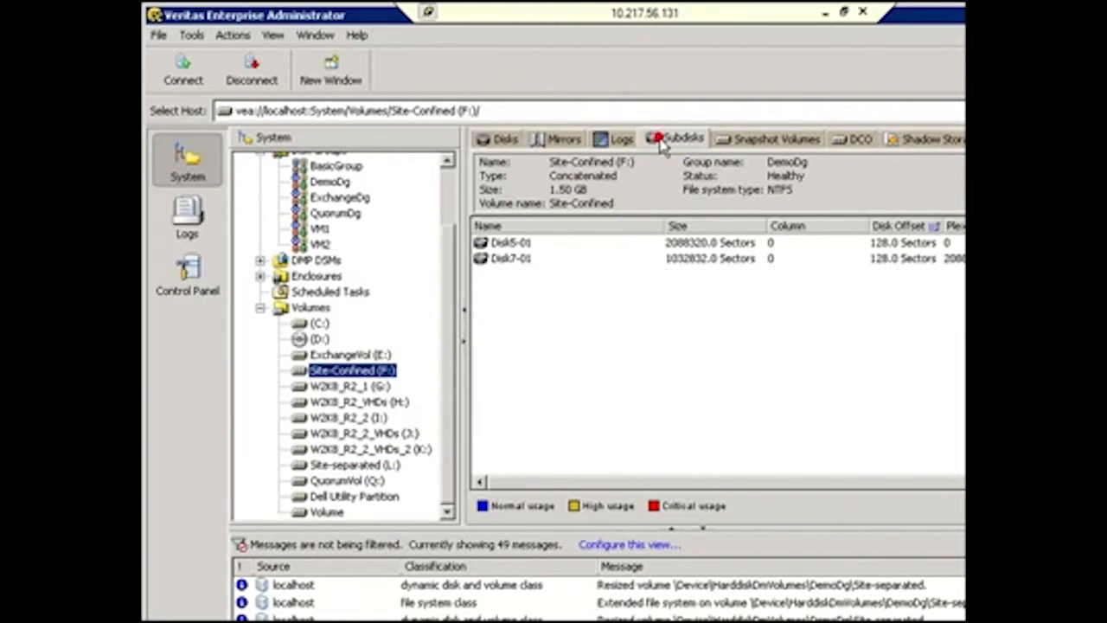
{"action": "right_click", "coordinate": [520, 247]}
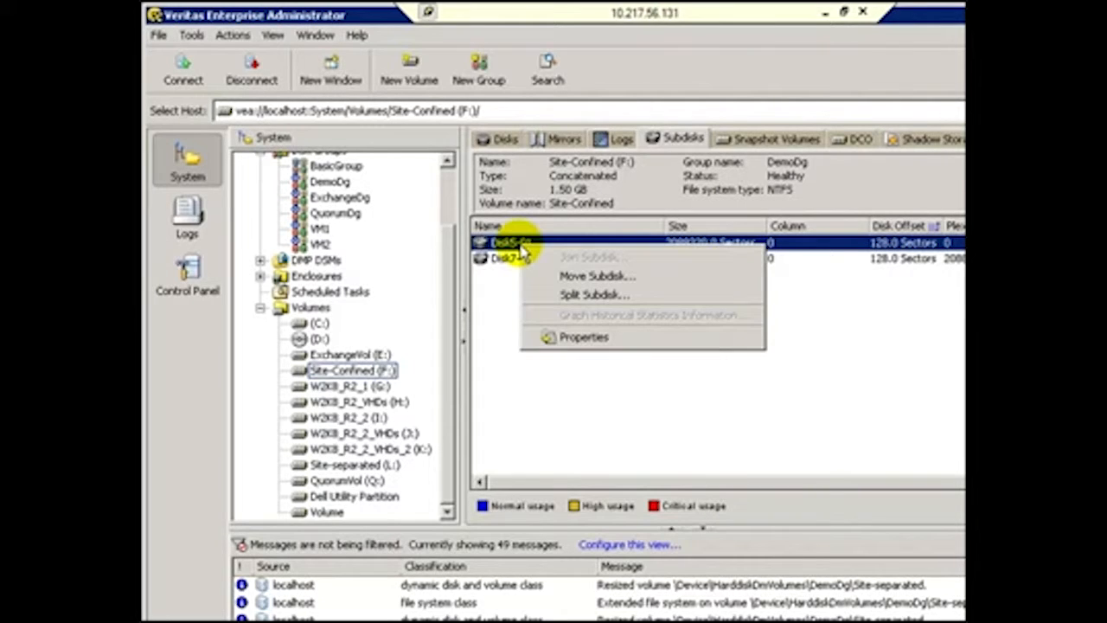
{"action": "left_click", "coordinate": [562, 277]}
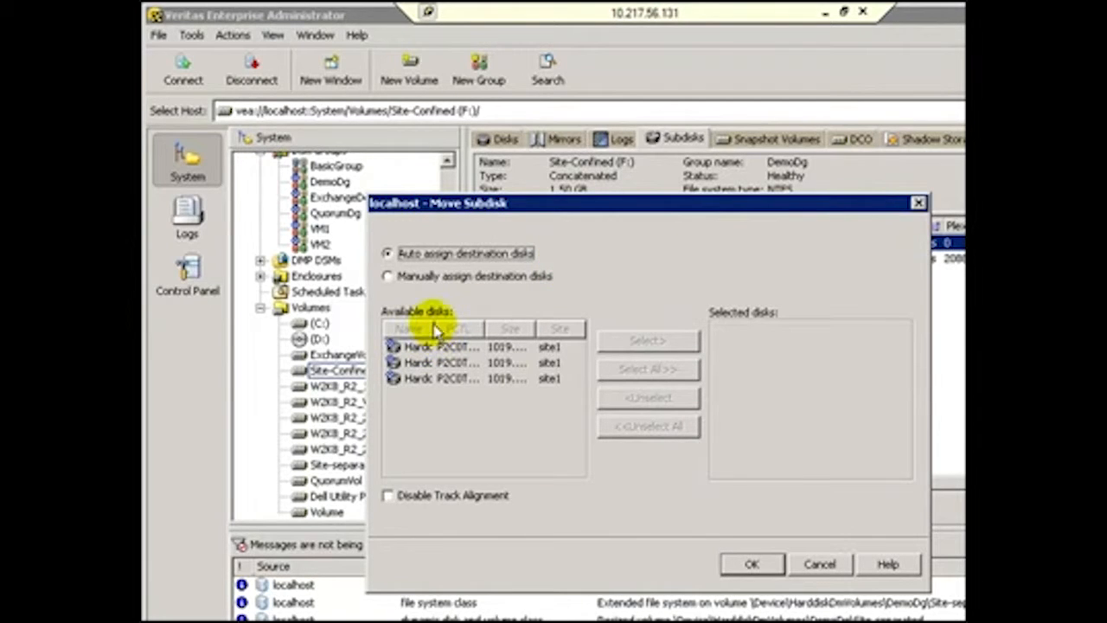
{"action": "left_click", "coordinate": [413, 276]}
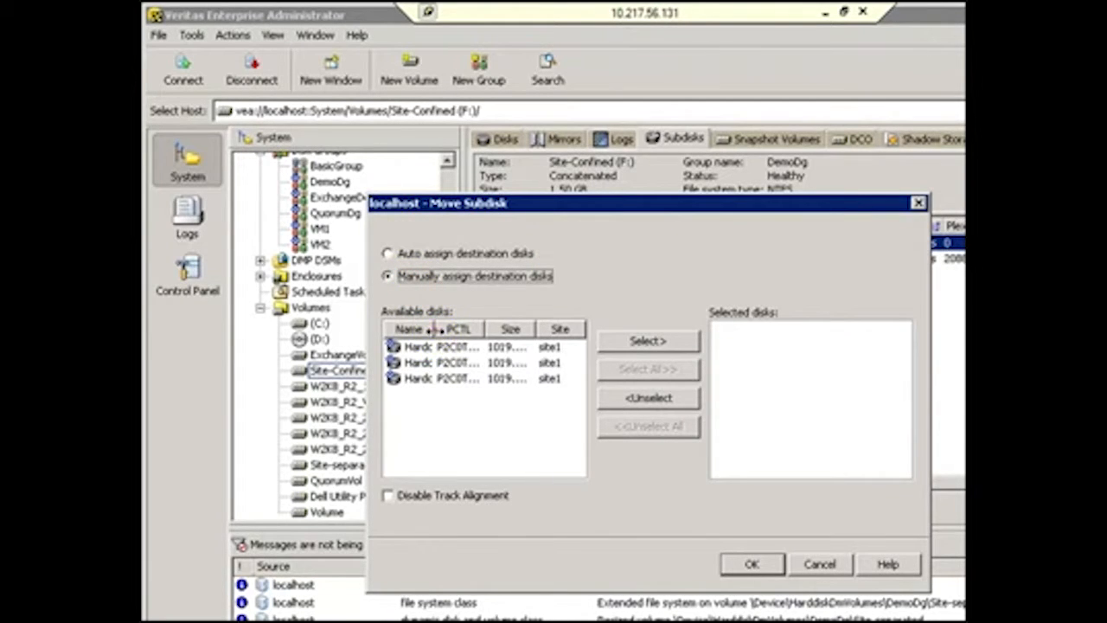
{"action": "left_click_drag", "start_coordinate": [435, 331], "coordinate": [466, 331]}
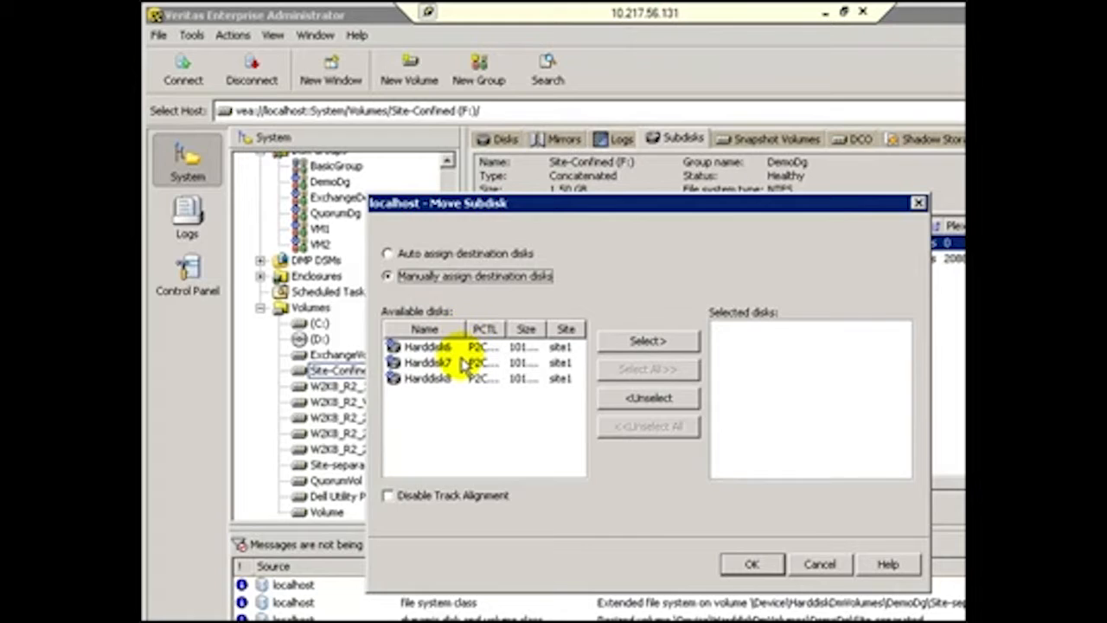
{"action": "left_click", "coordinate": [450, 349]}
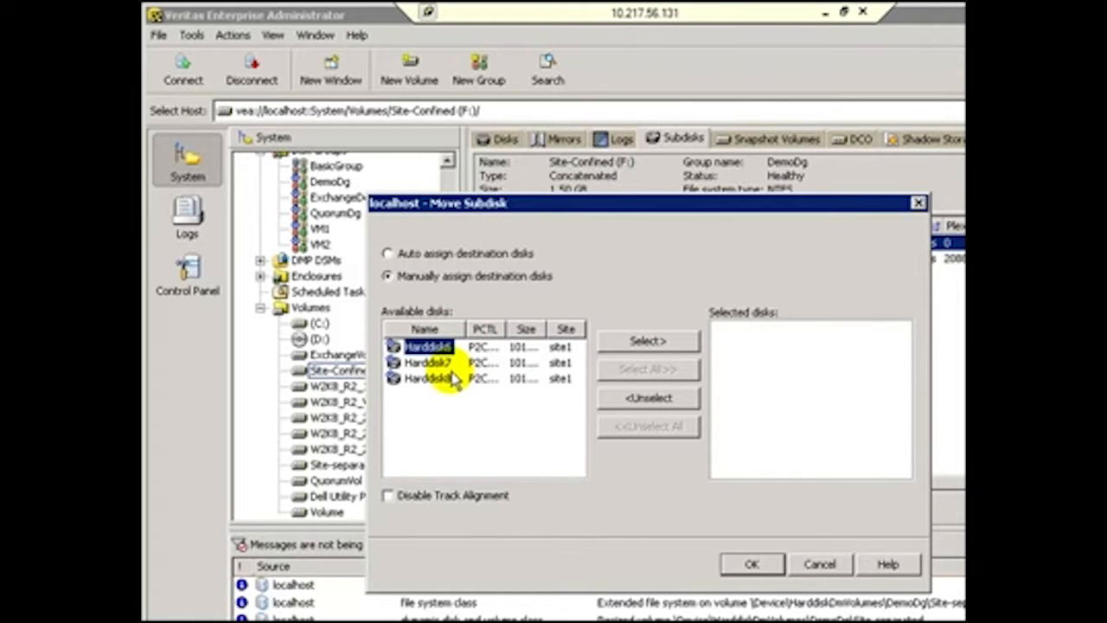
{"action": "left_click", "coordinate": [619, 341]}
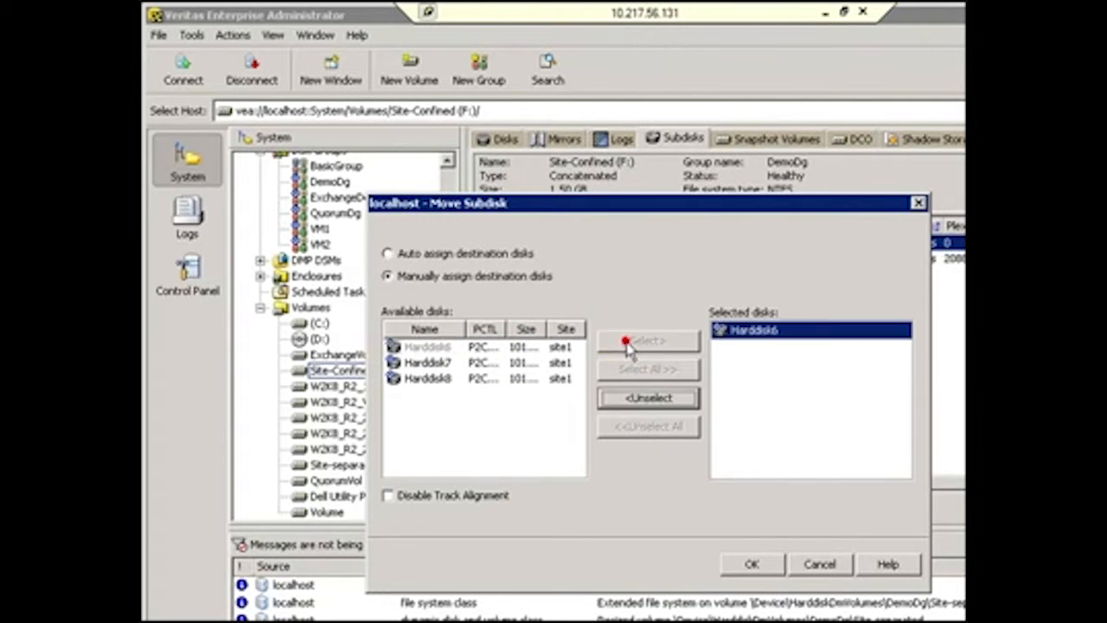
{"action": "left_click", "coordinate": [750, 564]}
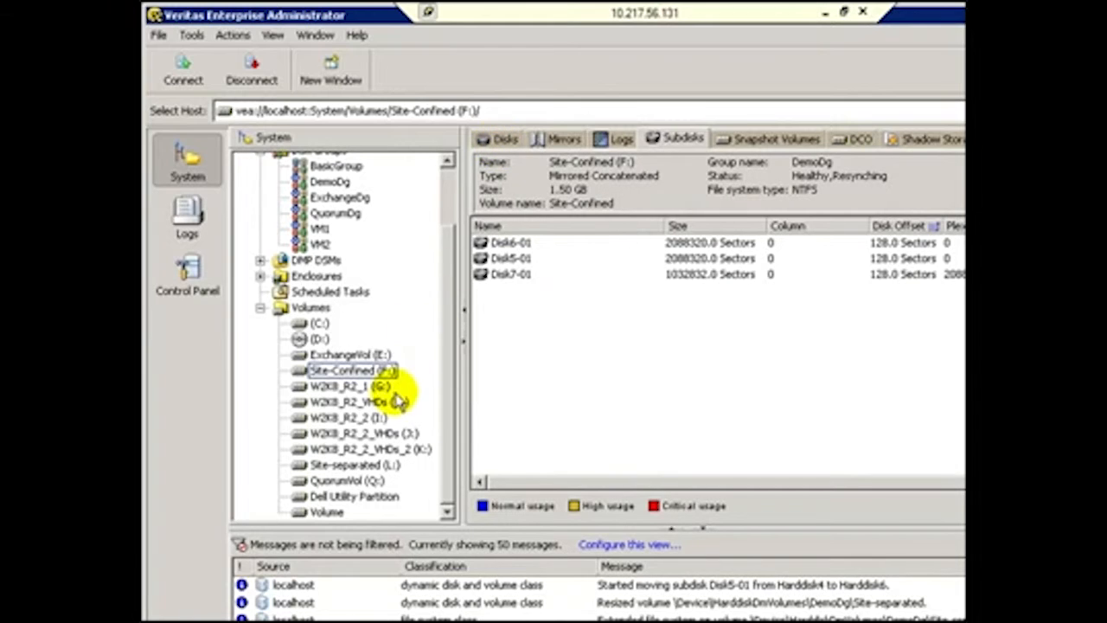
{"action": "left_click", "coordinate": [384, 370]}
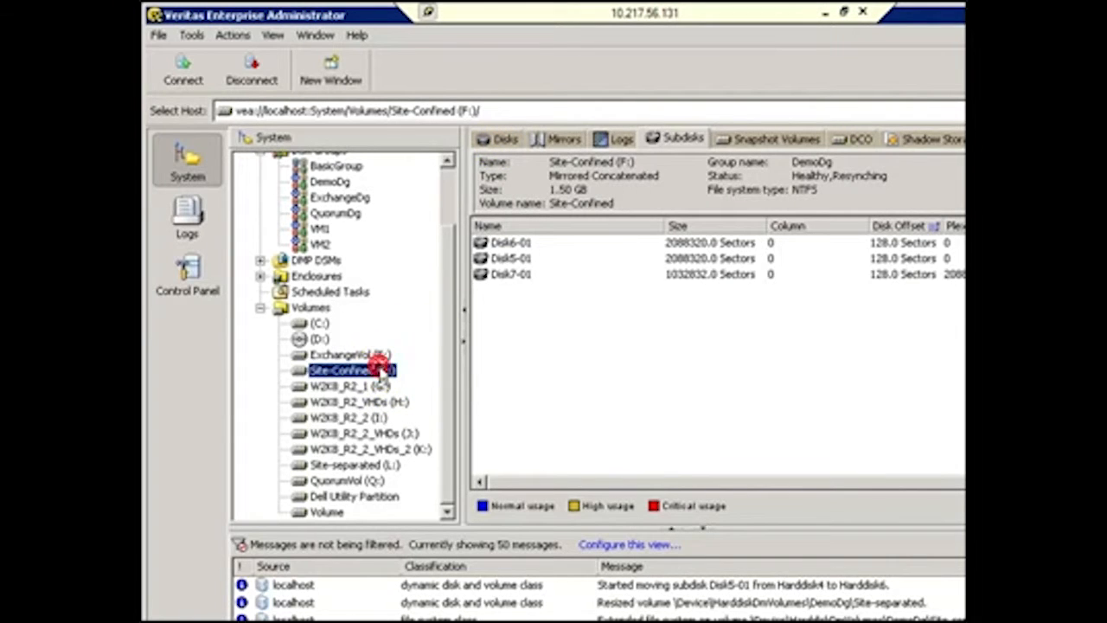
{"action": "left_click", "coordinate": [495, 142]}
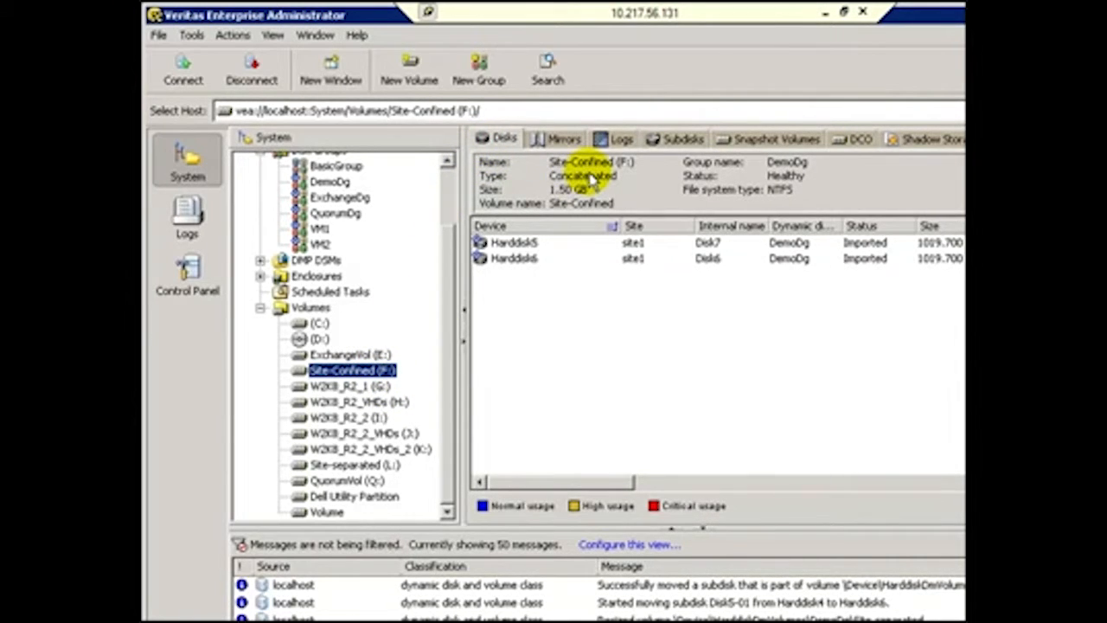
Check the destination disks available for subdisk Disk12-01 of the Site-separated (L:) volume, and move it with automatically assigned destination disks.
{"action": "left_click", "coordinate": [683, 141]}
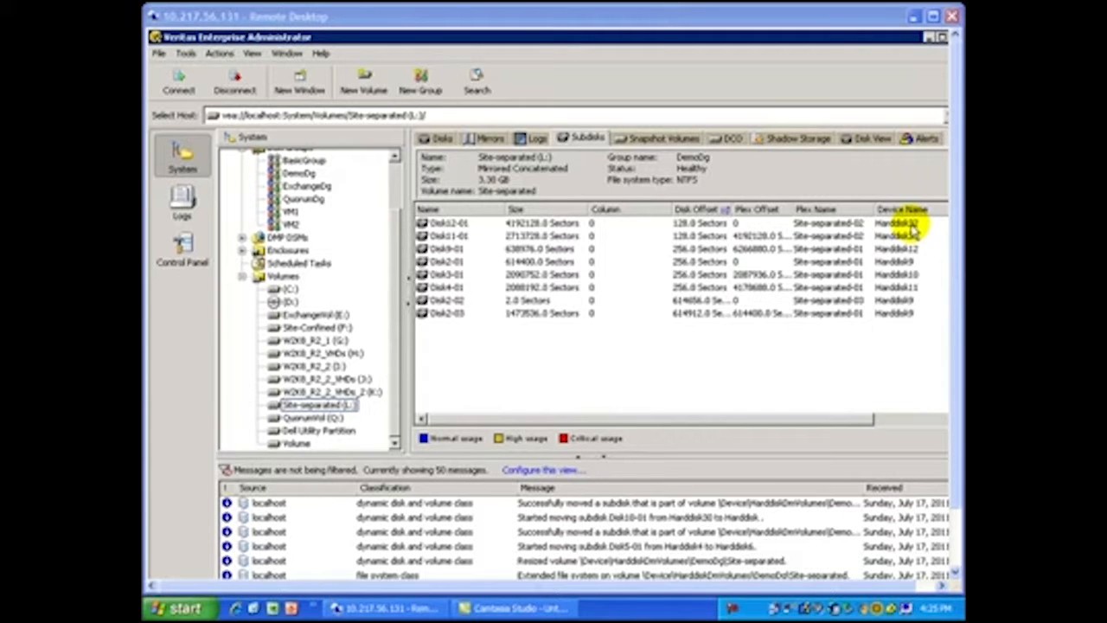
{"action": "right_click", "coordinate": [457, 226]}
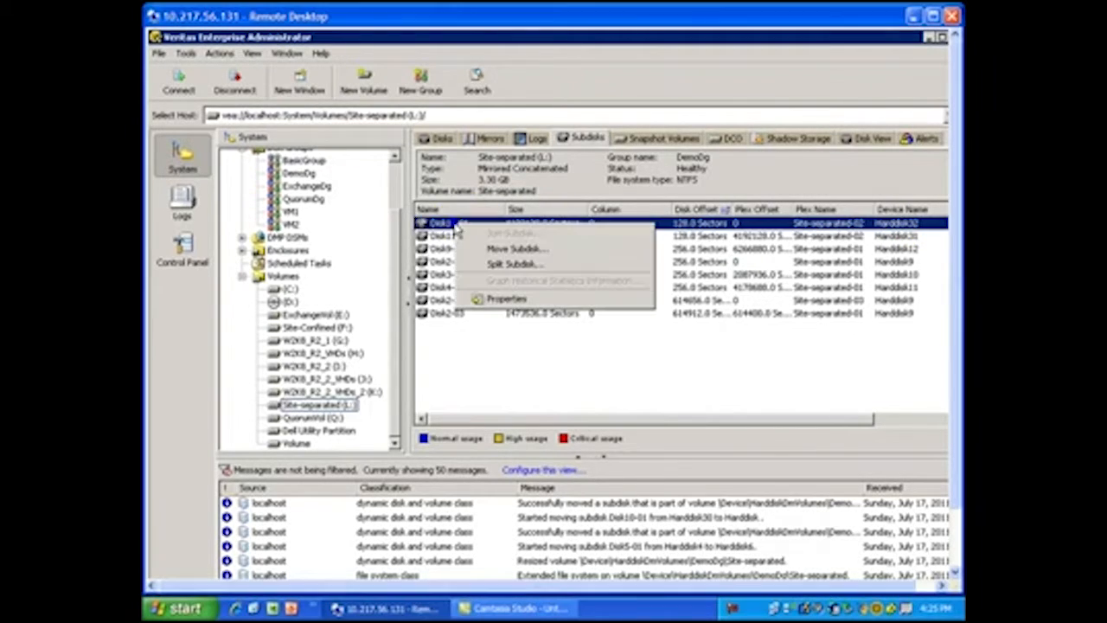
{"action": "left_click", "coordinate": [486, 249]}
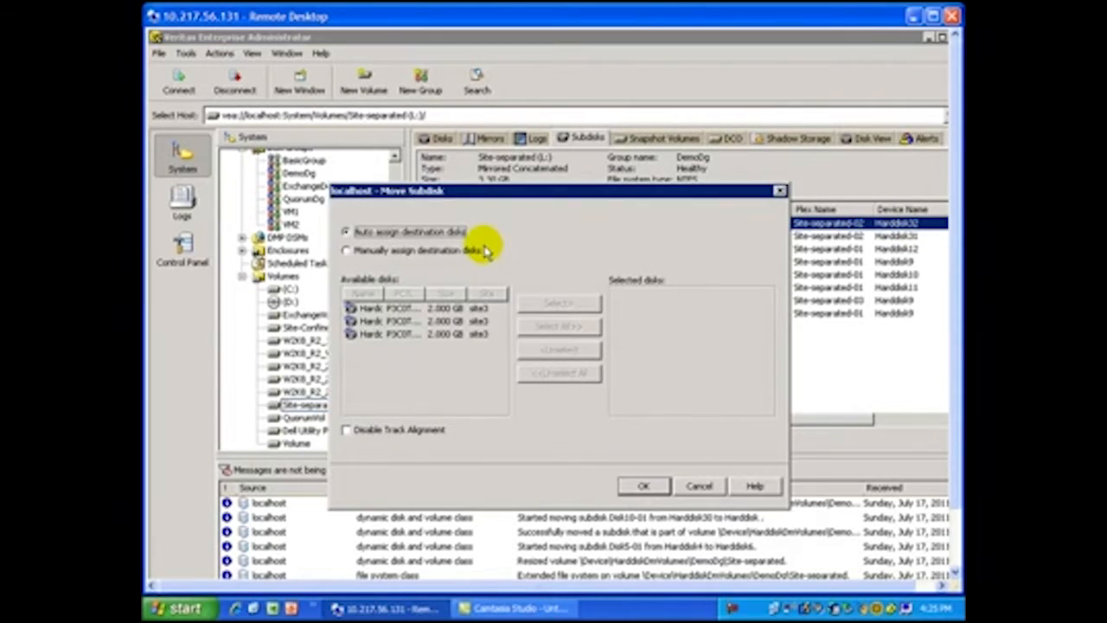
{"action": "left_click", "coordinate": [372, 250]}
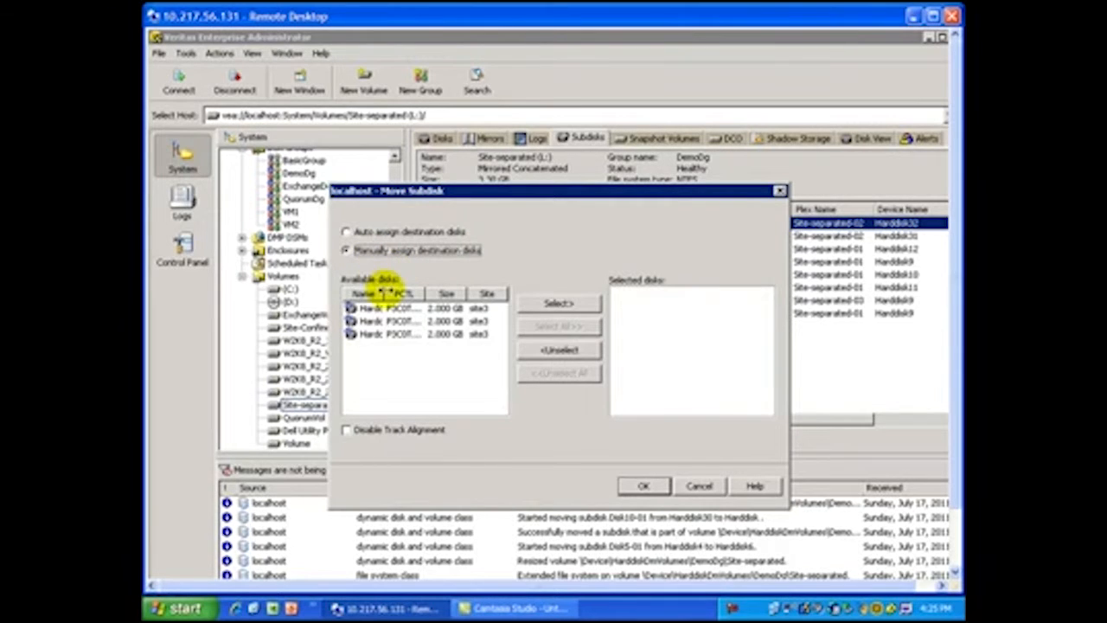
{"action": "left_click_drag", "start_coordinate": [383, 295], "coordinate": [414, 294]}
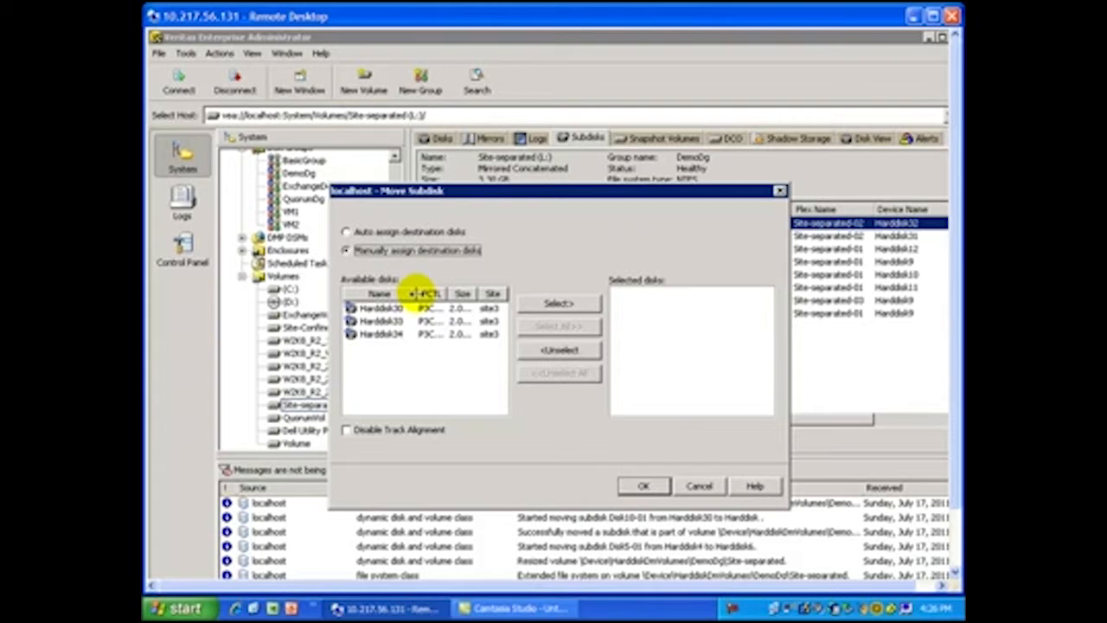
{"action": "left_click_drag", "start_coordinate": [414, 293], "coordinate": [407, 293]}
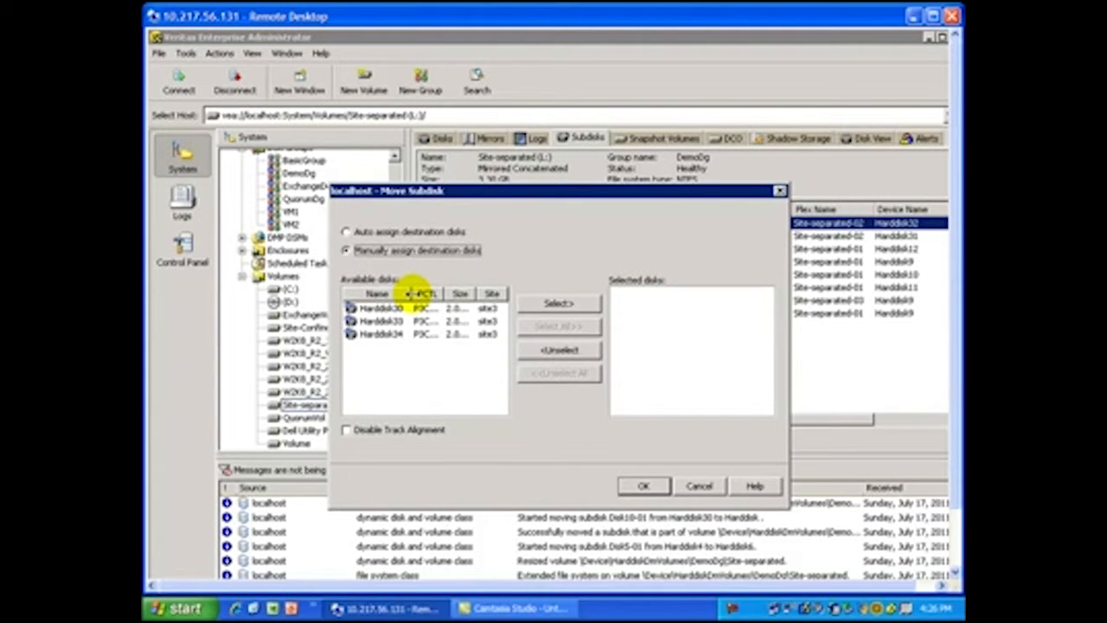
{"action": "left_click", "coordinate": [401, 234]}
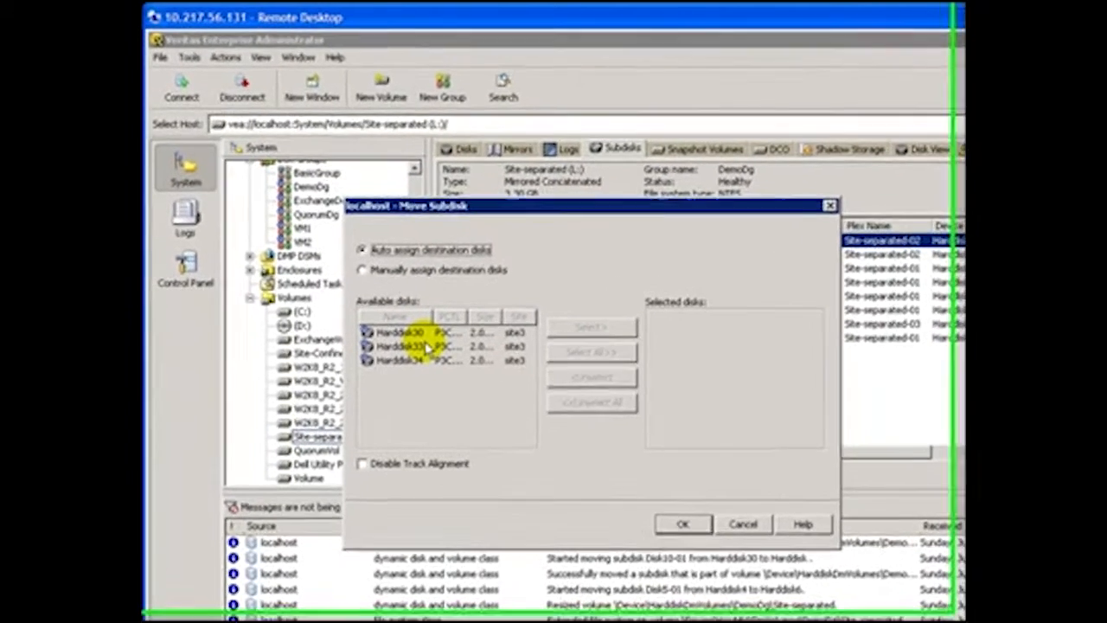
{"action": "left_click", "coordinate": [395, 253]}
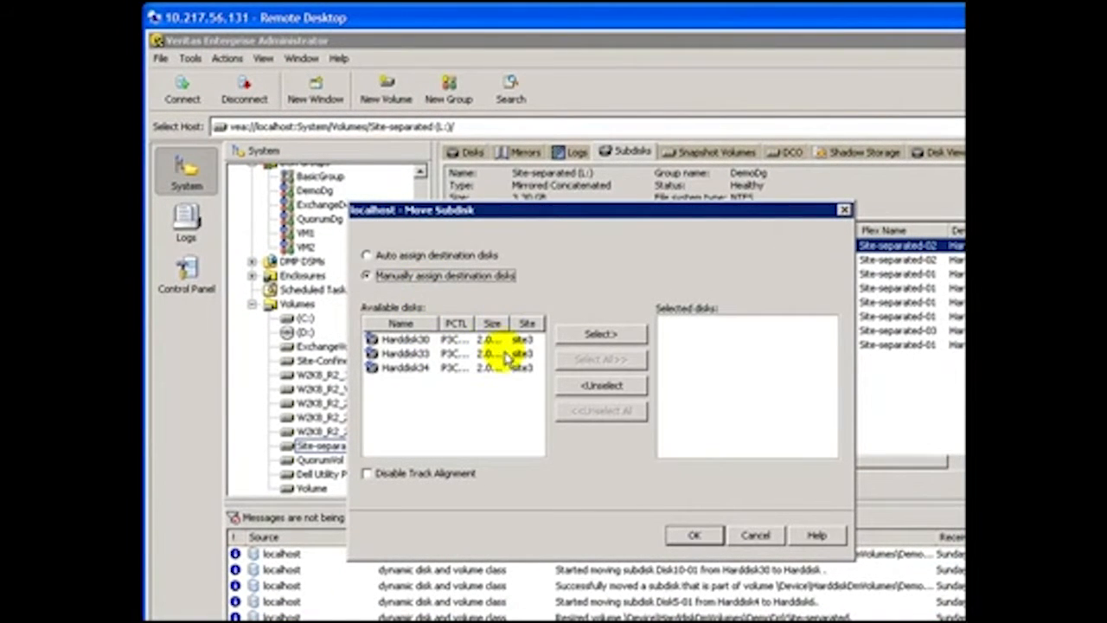
{"action": "left_click", "coordinate": [436, 256]}
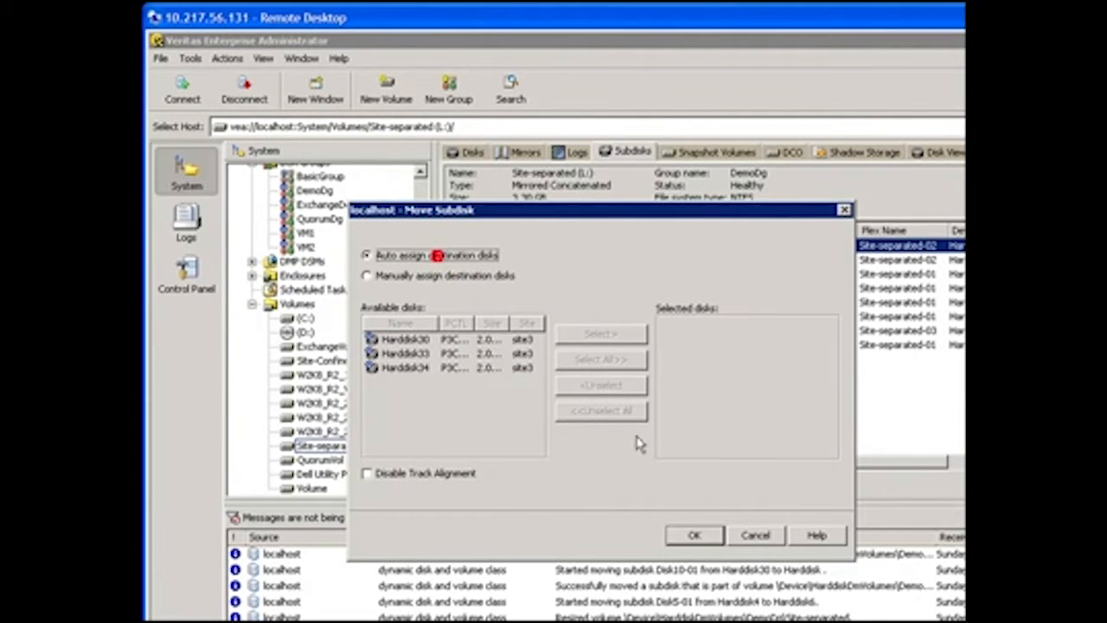
{"action": "left_click", "coordinate": [693, 535]}
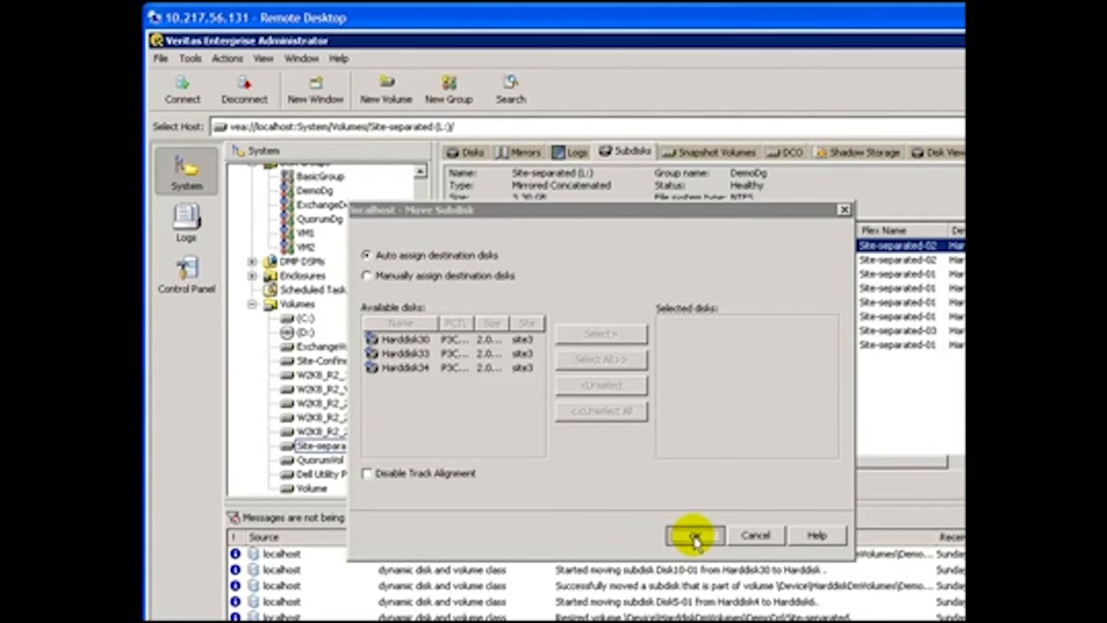